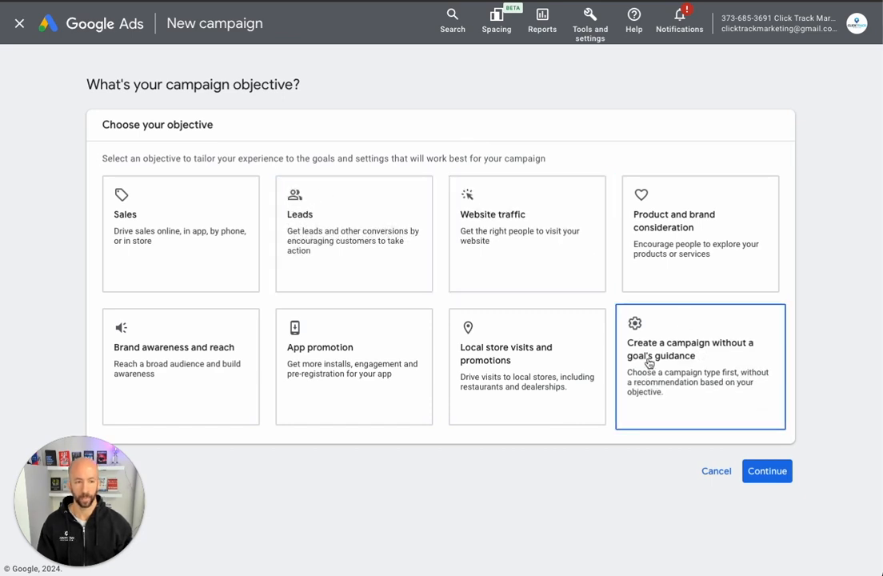
Start a Performance Max campaign without a goal's guidance, keeping the Phone call leads and Submit lead forms conversion goals
click(726, 352)
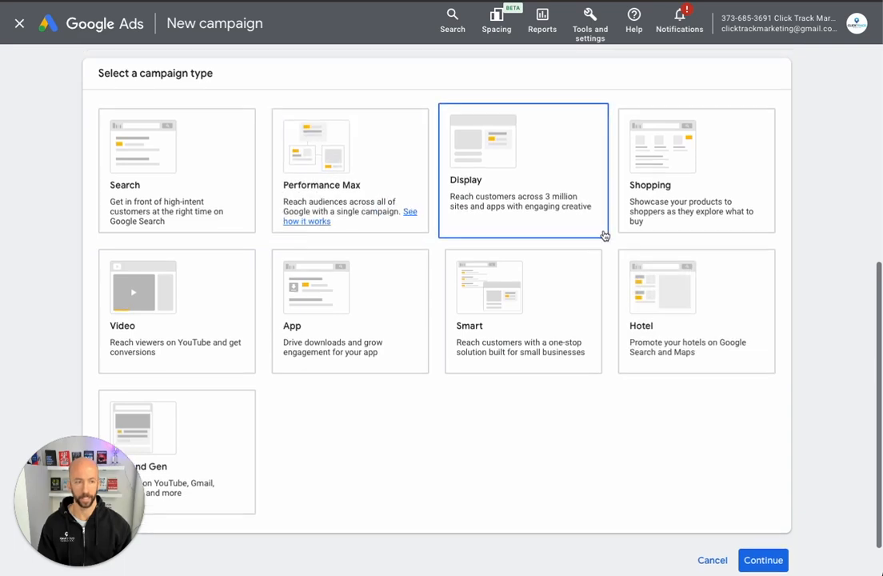
scroll(604, 234, up, 3)
scroll(658, 203, down, 7)
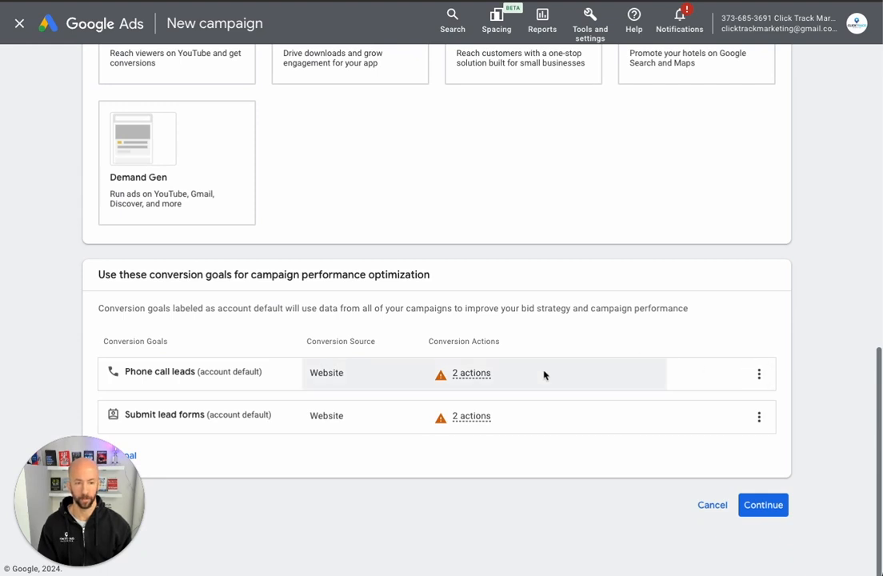
mouse_move(442, 384)
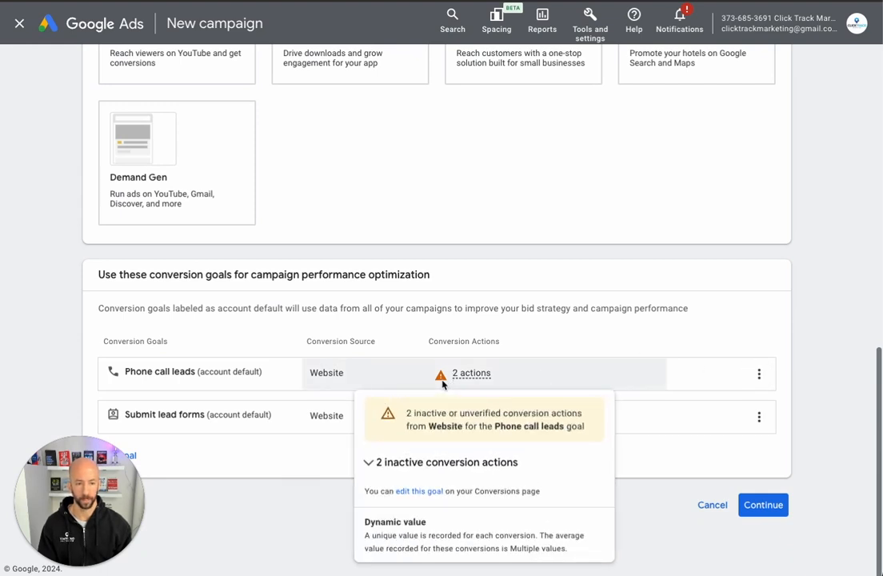
click(374, 462)
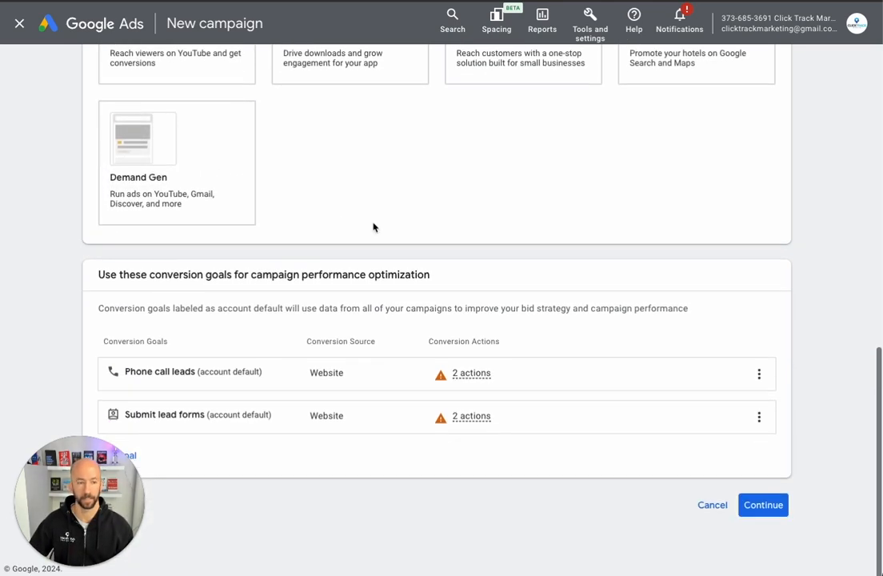
click(766, 505)
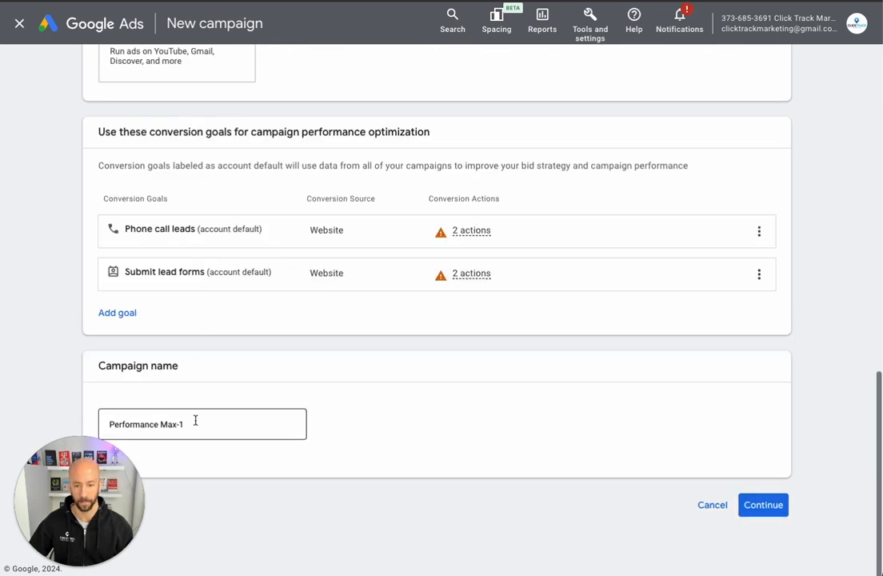
Name the campaign river_pmax_campaign_jan2024 and accept the bidding settings with the focus on Conversions
drag(200, 420, 118, 418)
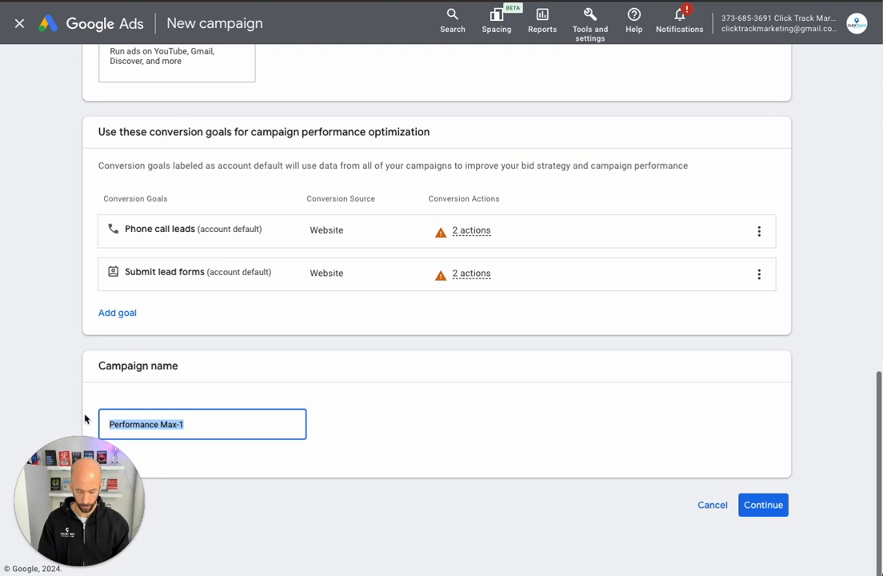
text(river_pmax)
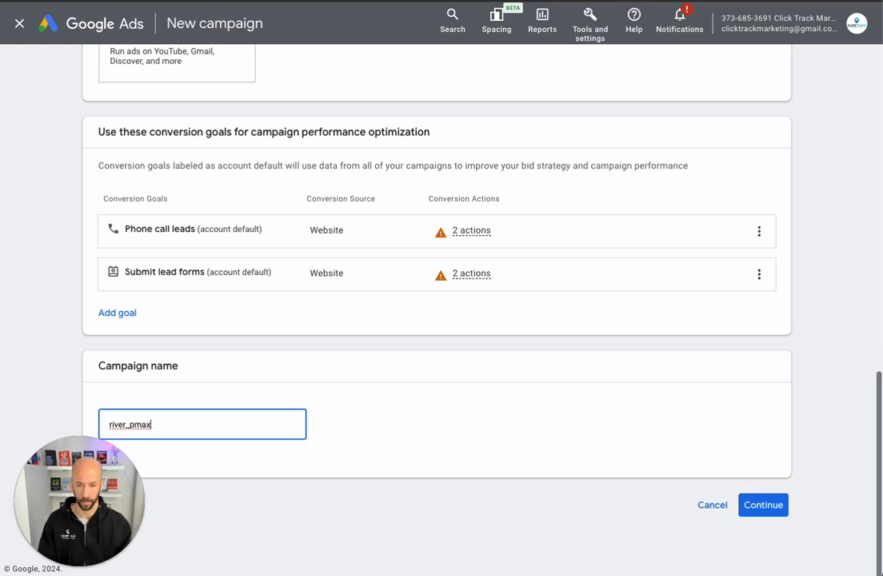
text(_campaign_jan2024)
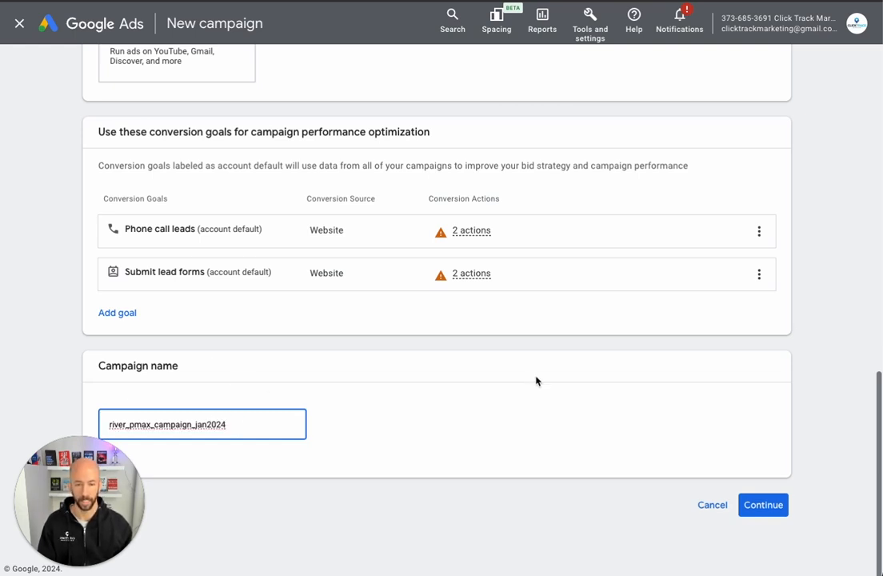
click(760, 504)
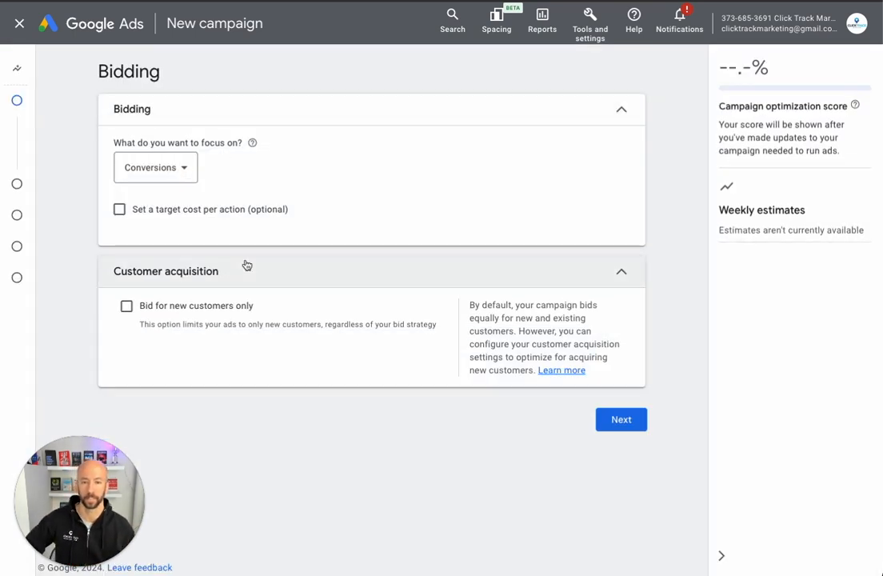
click(615, 422)
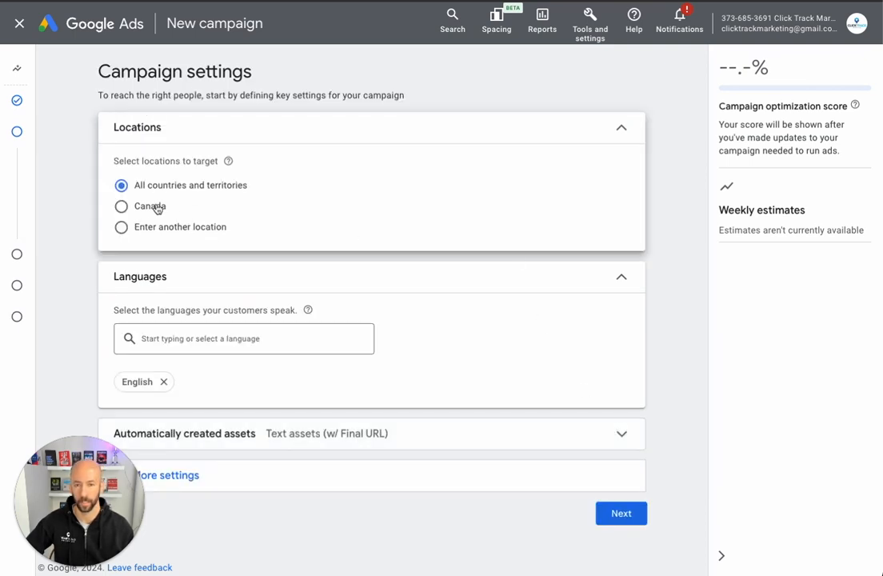
Target the city of Toronto, Ontario, Canada as the campaign's custom location
click(121, 207)
click(122, 227)
click(190, 265)
text(toron)
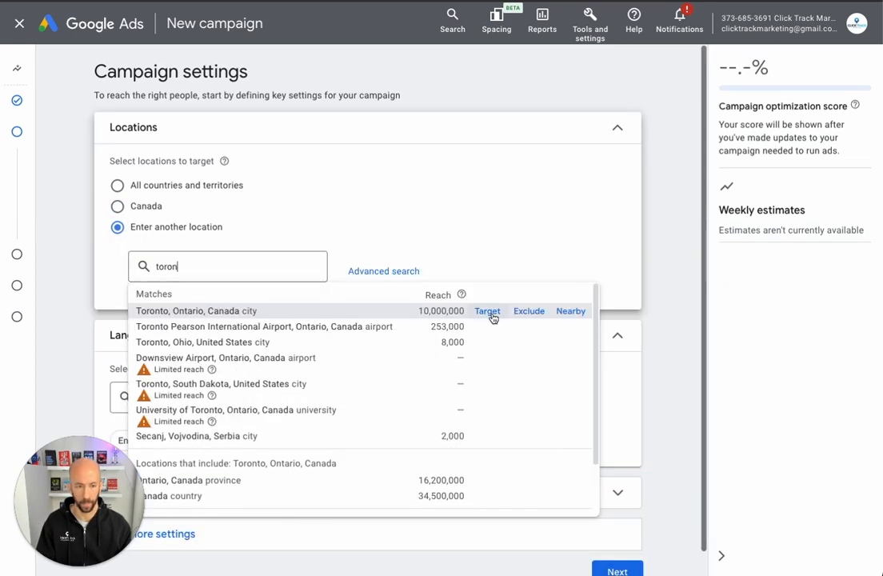
click(488, 313)
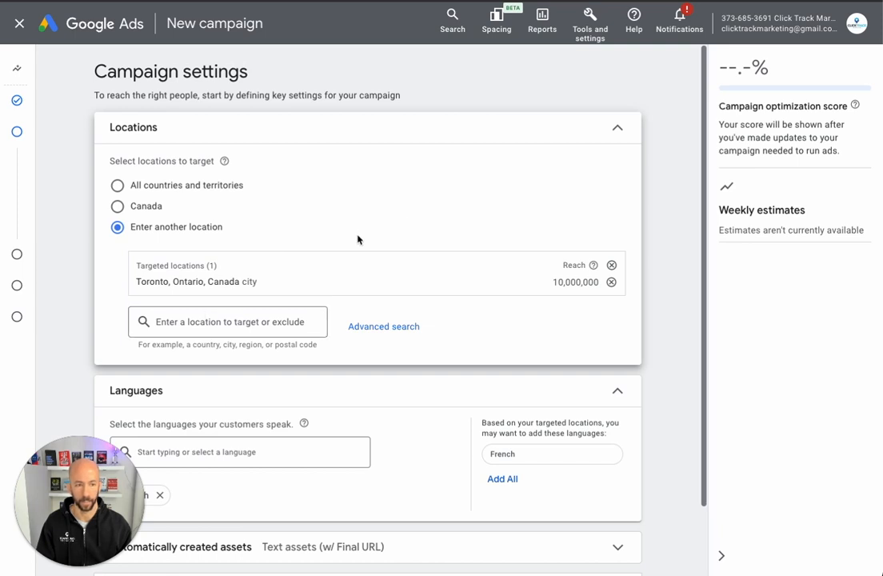
Turn off the Text assets and Final URL options for automatically created assets
scroll(243, 422, down, 1)
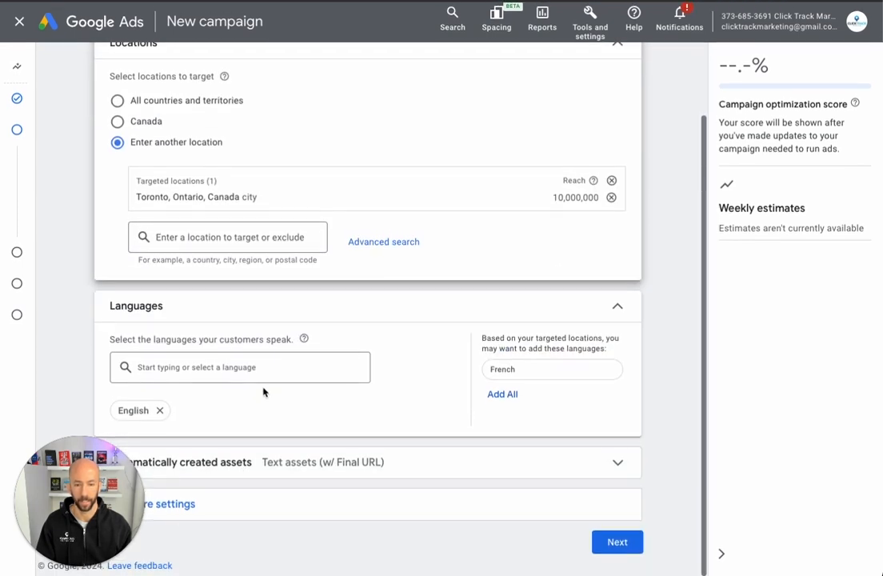
click(335, 471)
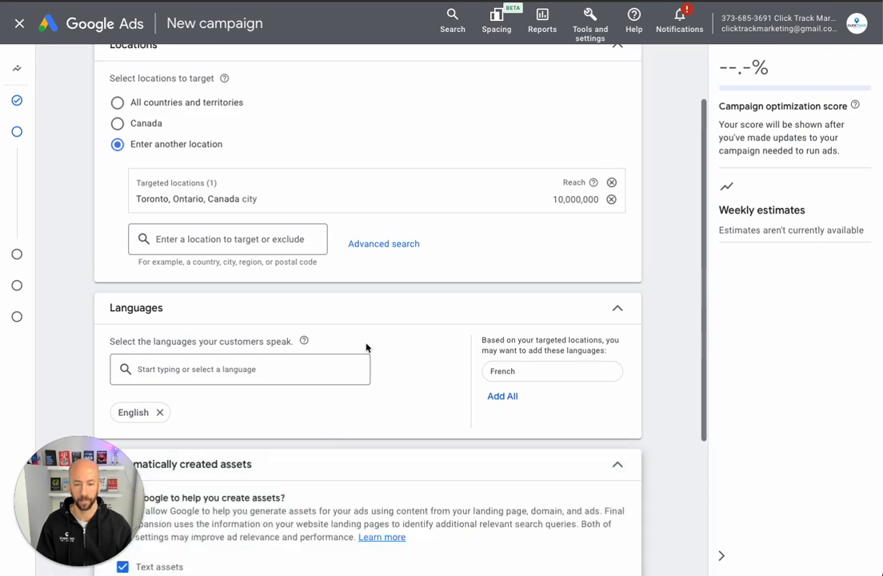
scroll(365, 347, down, 3)
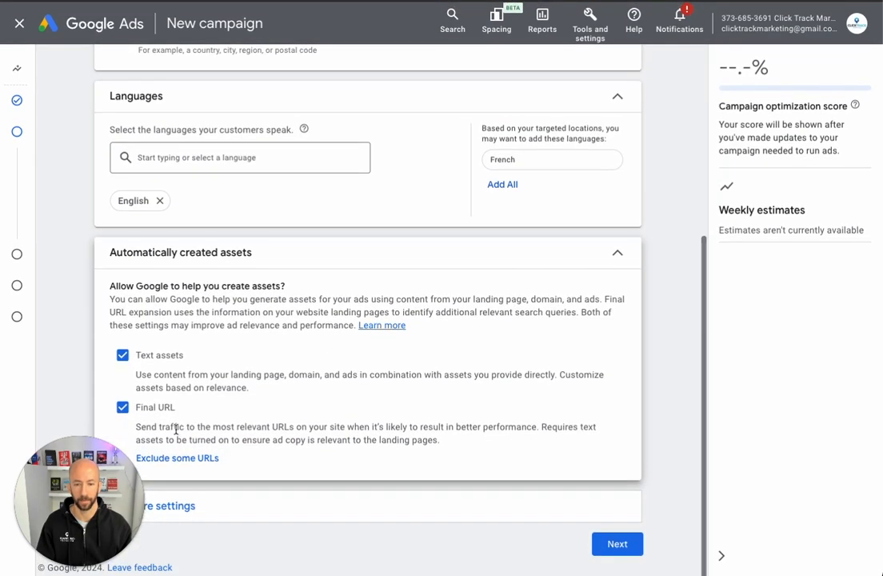
click(163, 415)
click(123, 354)
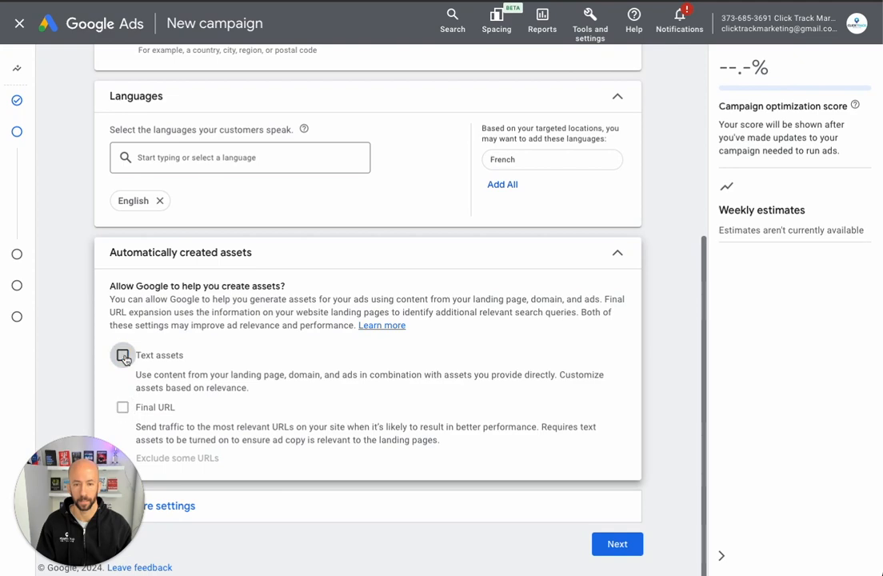
Set the ad schedule to all days from 04:30 to 23:45 and proceed to the asset group setup
click(292, 505)
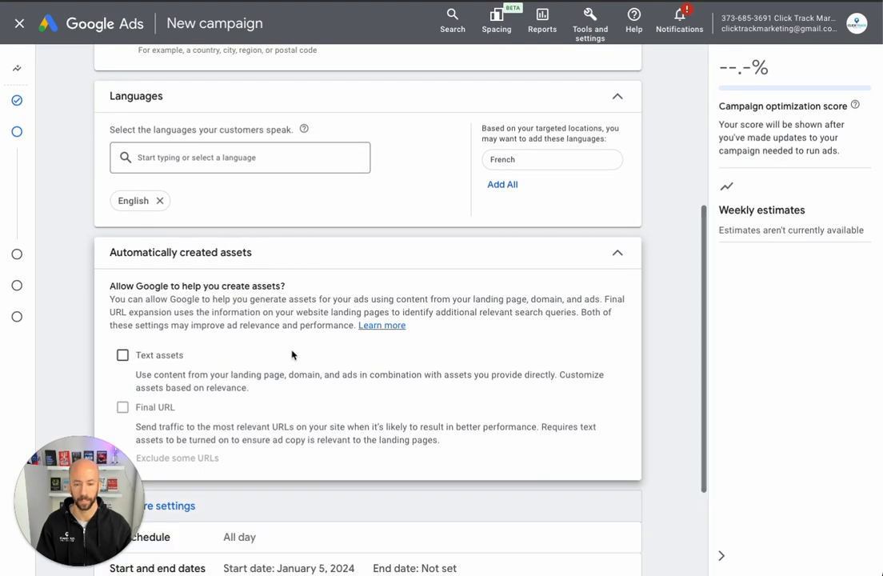
scroll(292, 355, down, 2)
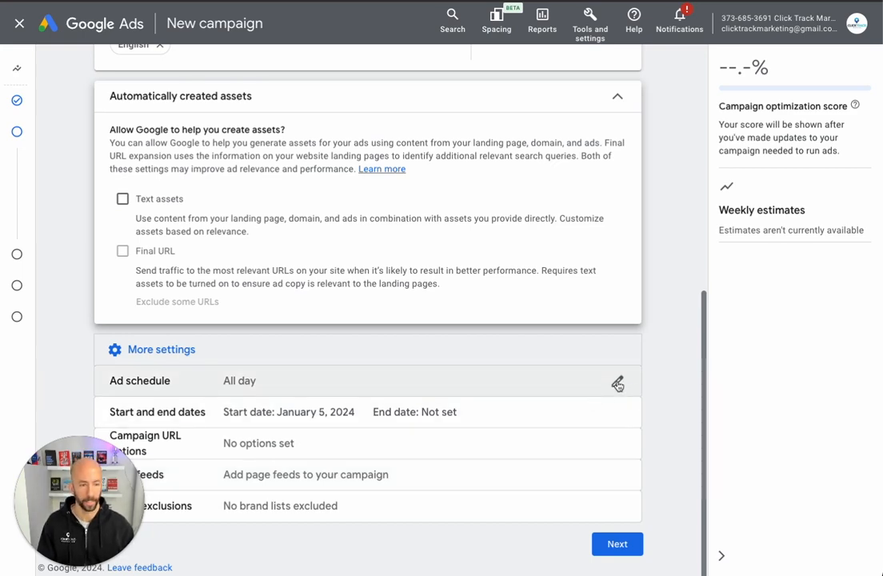
click(616, 381)
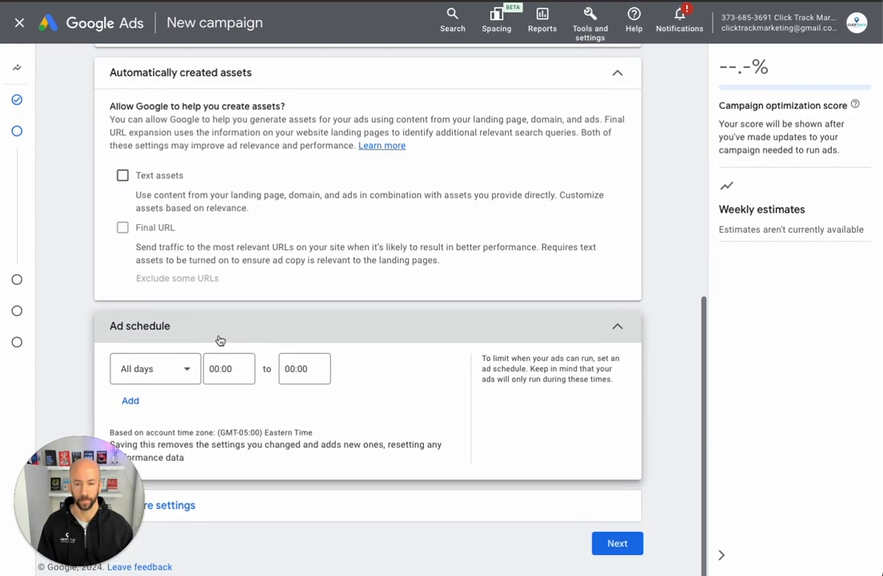
click(230, 369)
scroll(227, 263, down, 5)
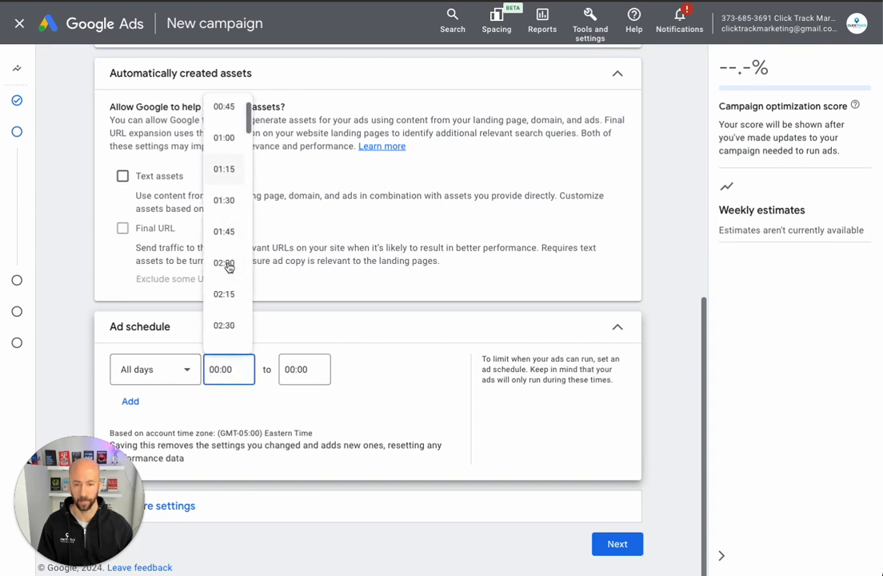
scroll(227, 267, down, 1)
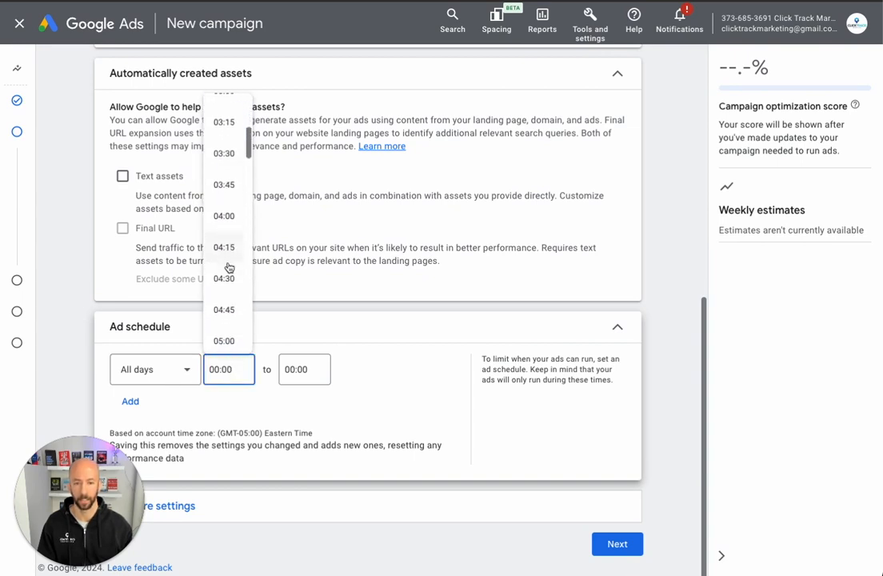
click(226, 237)
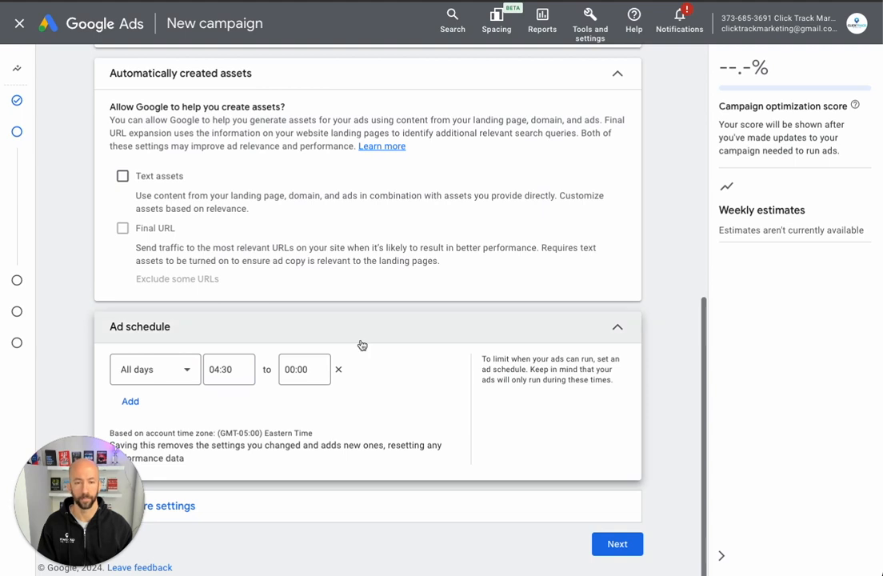
click(292, 368)
scroll(300, 234, down, 5)
scroll(300, 234, down, 20)
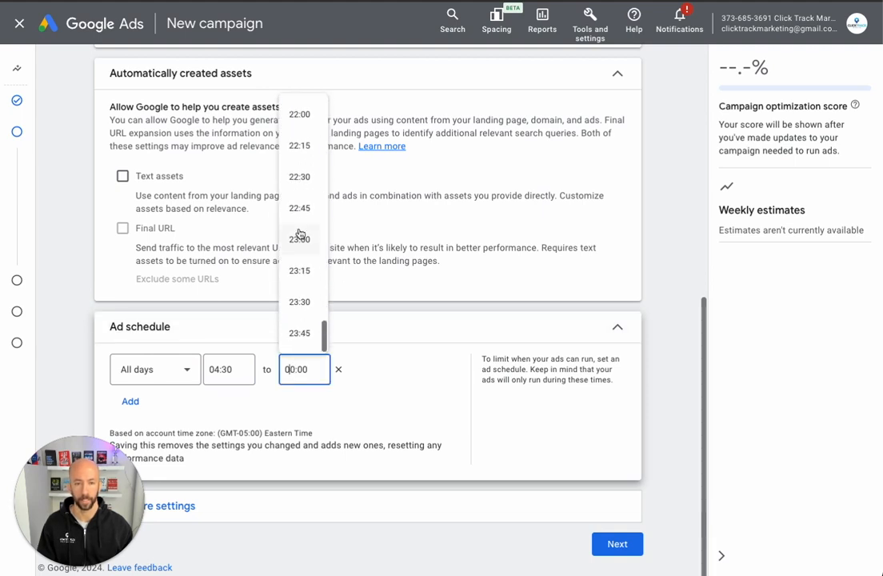
click(294, 332)
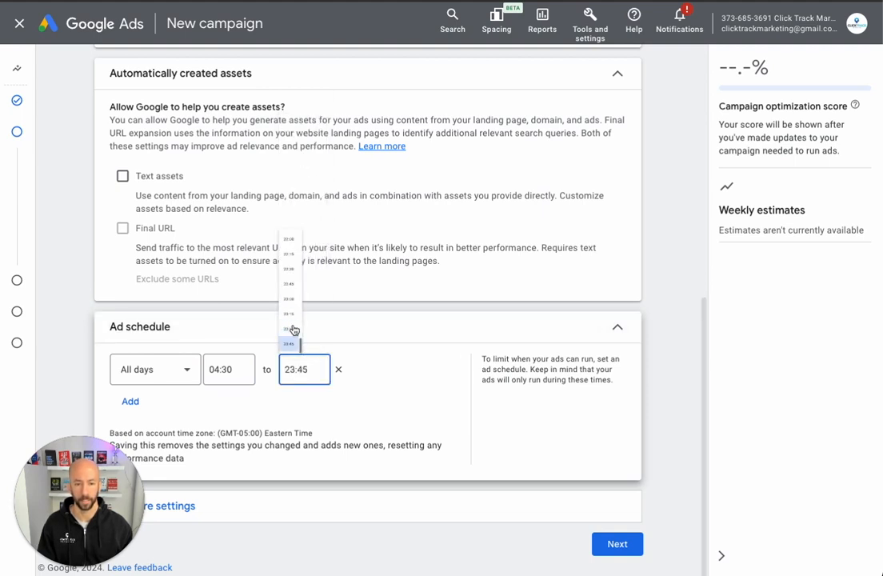
click(611, 546)
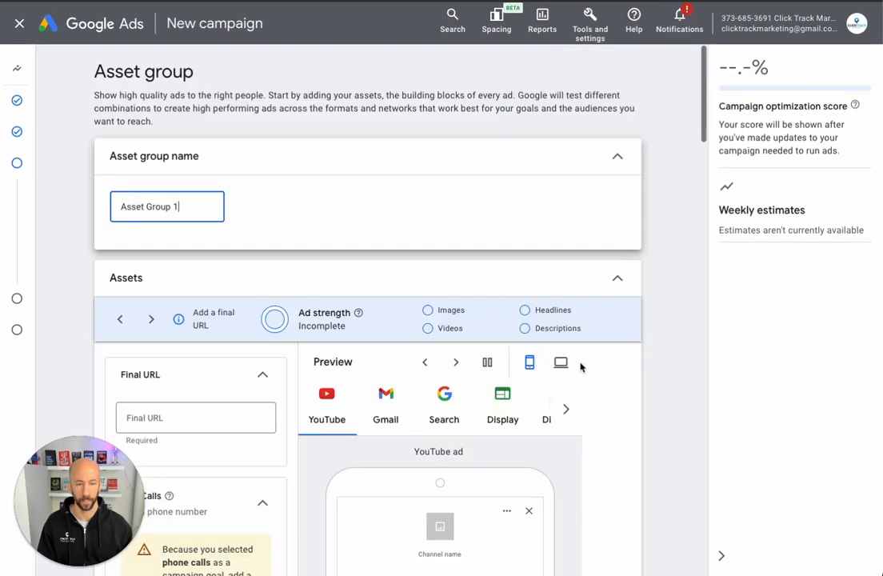
Switch to the River Consulting landing page and examine its phone link, program content, chat widget and lead form
scroll(278, 284, down, 3)
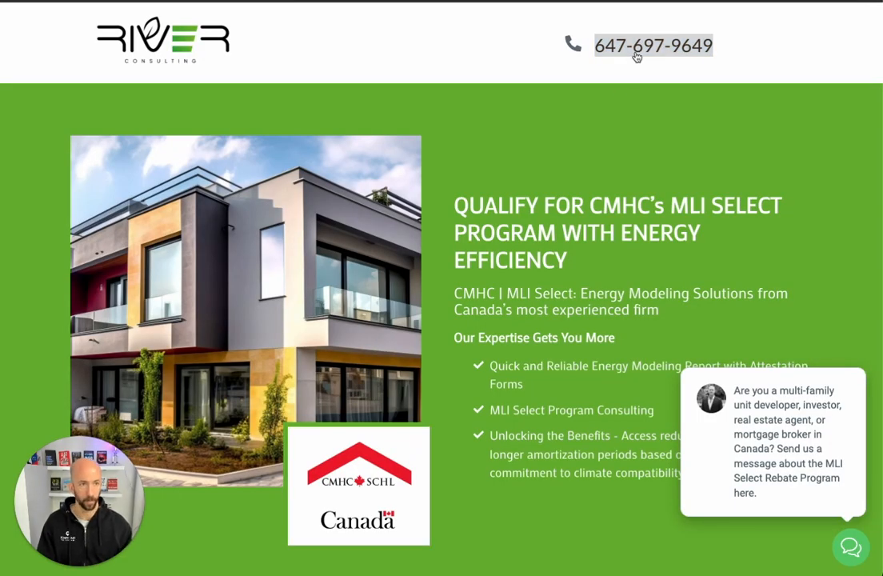
scroll(574, 325, down, 1)
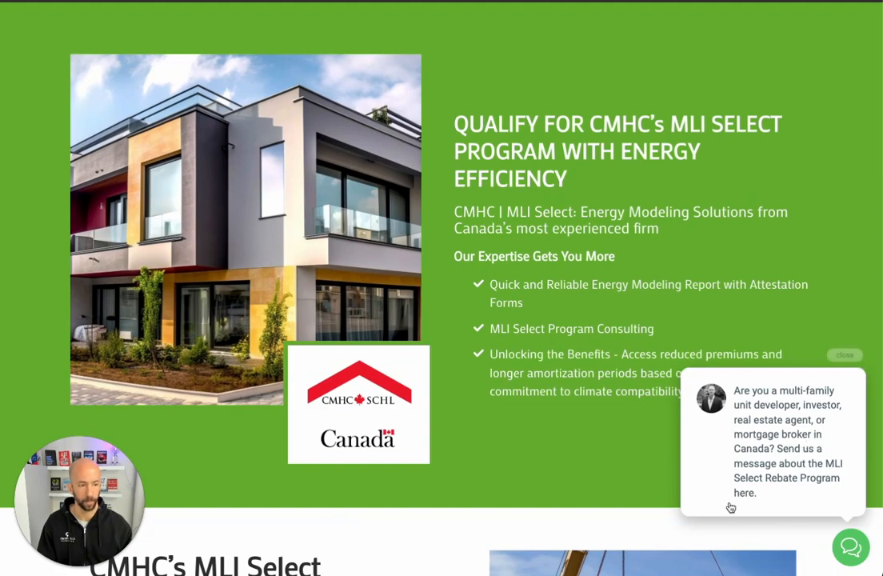
scroll(483, 374, down, 2)
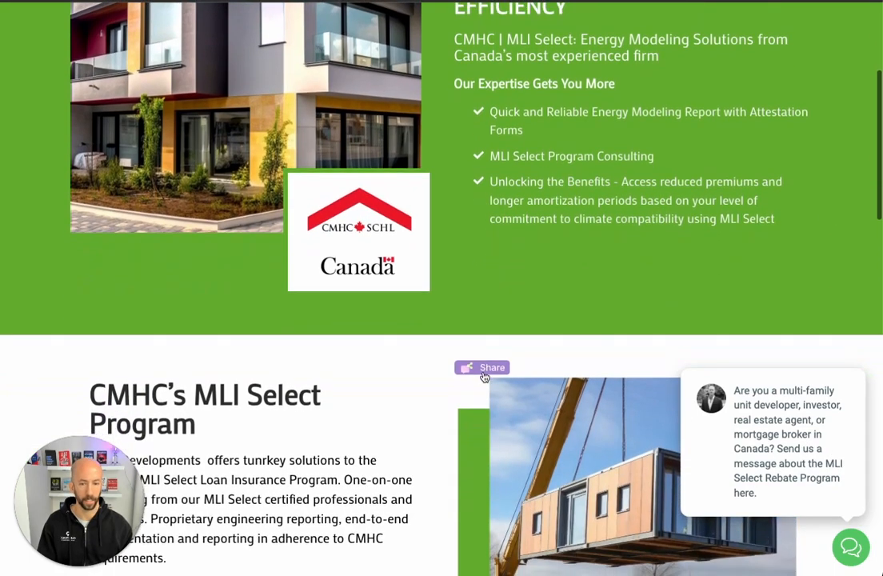
scroll(483, 374, down, 6)
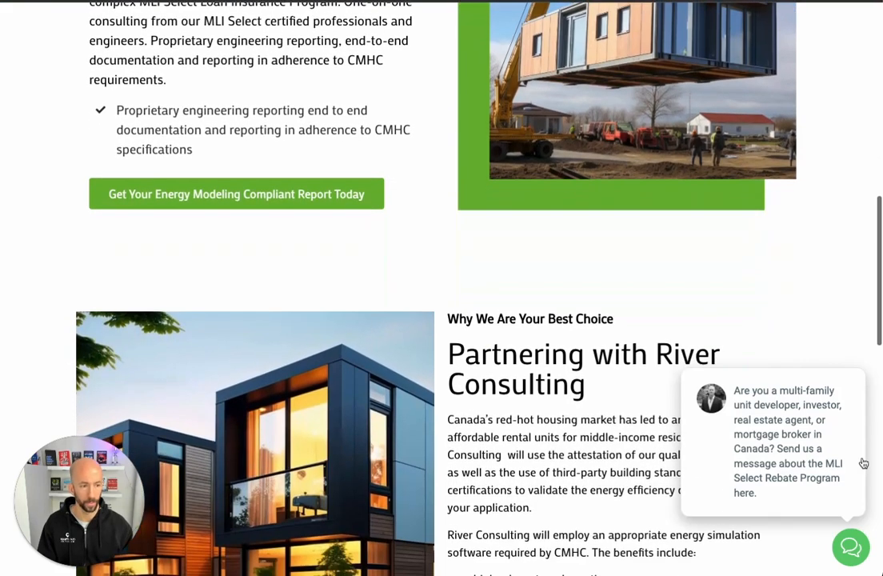
click(734, 467)
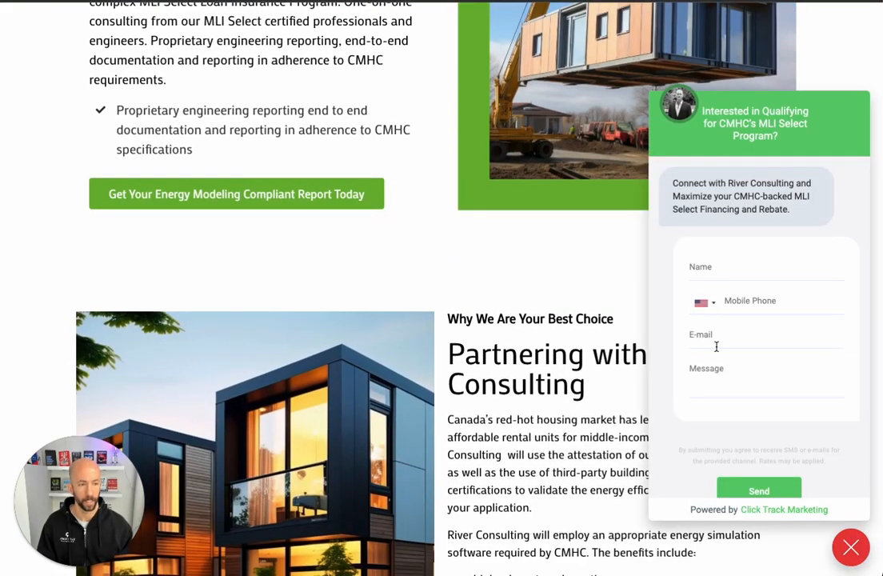
click(850, 546)
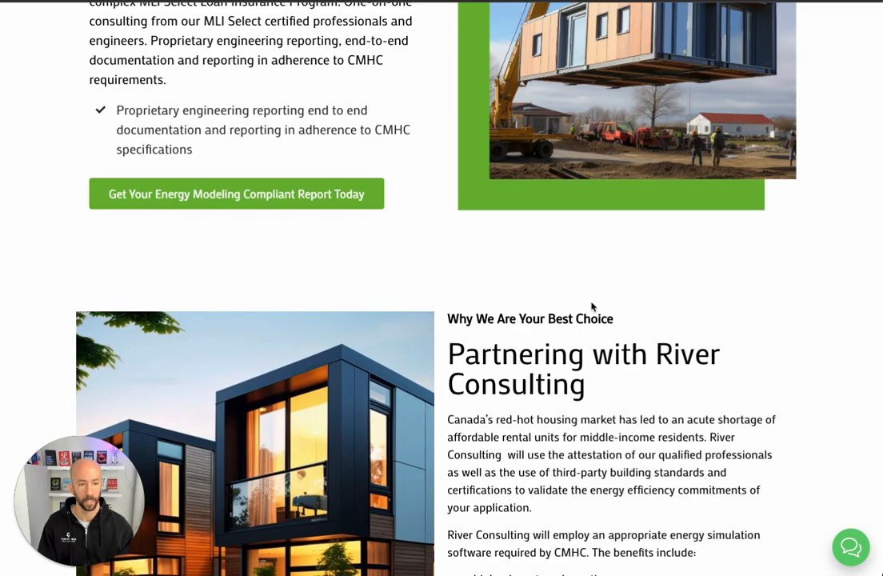
scroll(592, 306, down, 5)
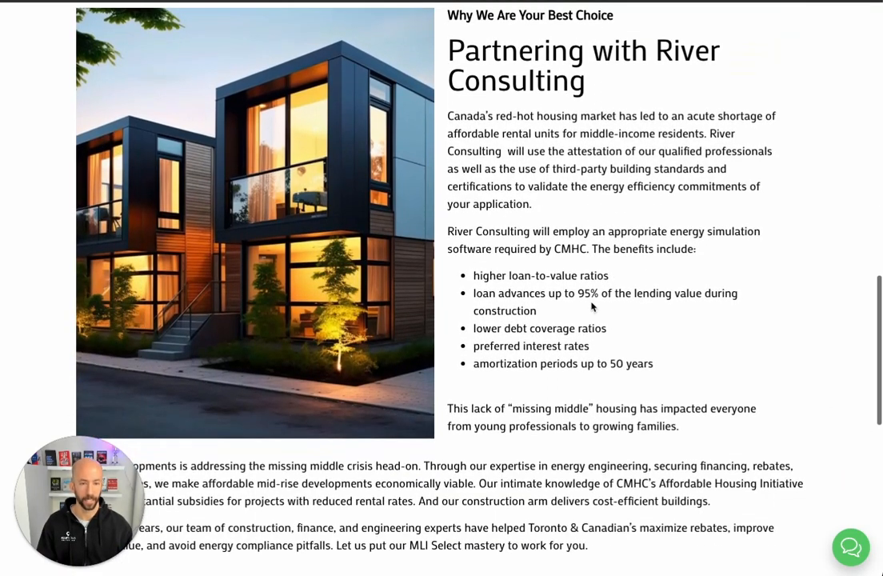
scroll(592, 306, down, 8)
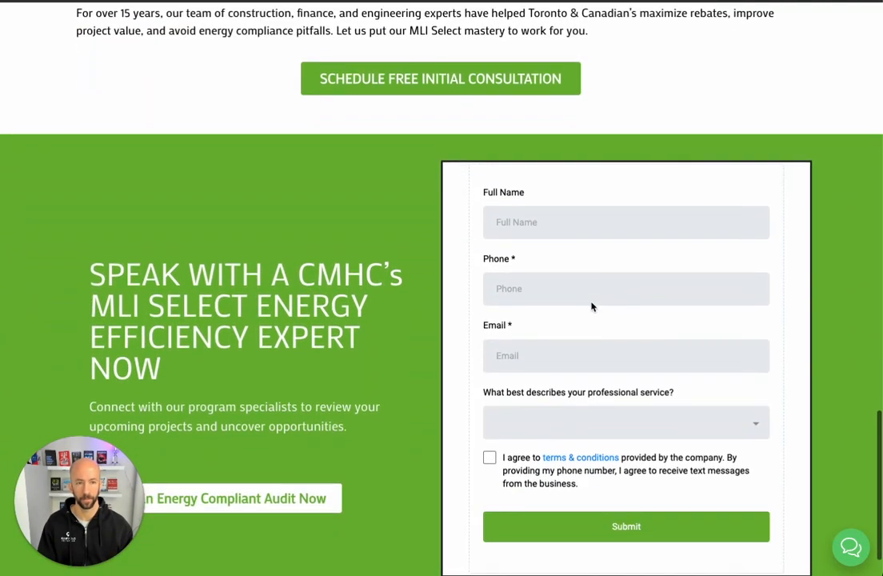
scroll(553, 252, down, 1)
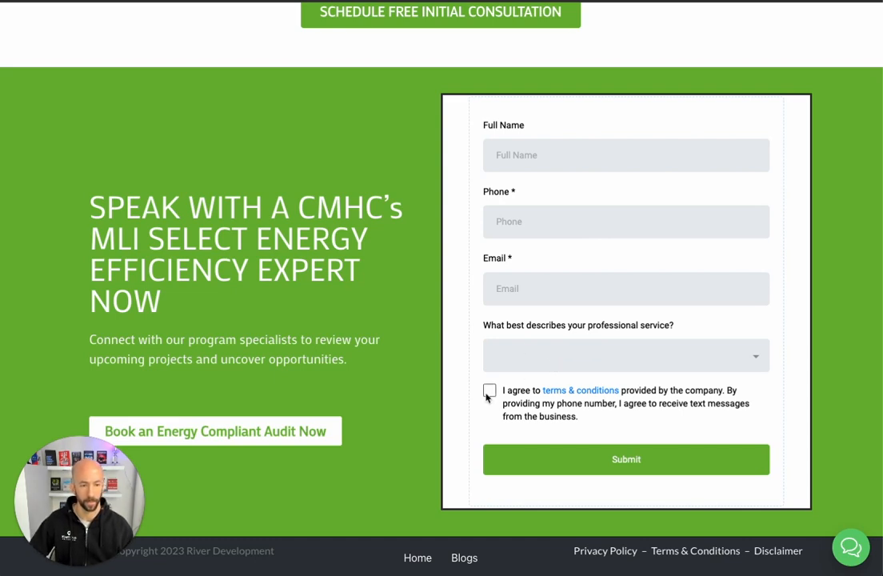
scroll(367, 294, down, 1)
scroll(367, 294, up, 20)
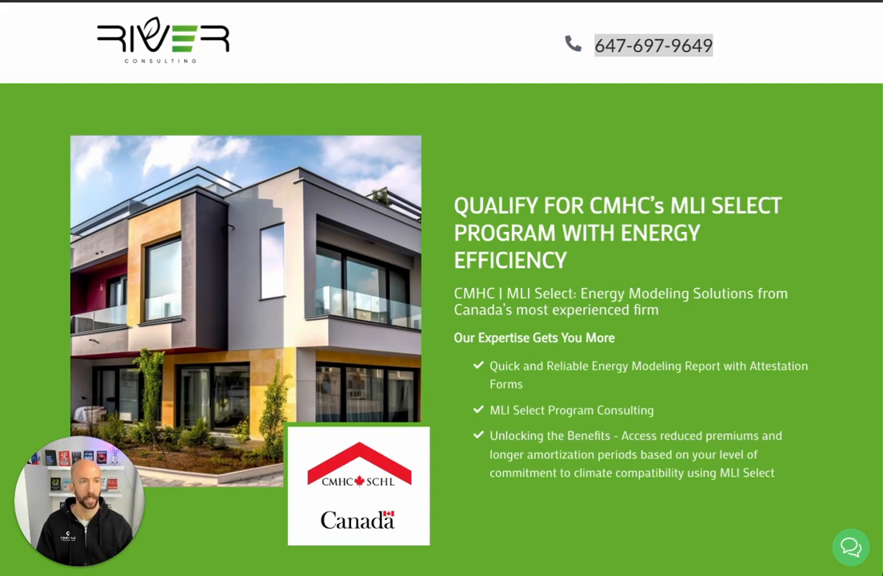
click(628, 0)
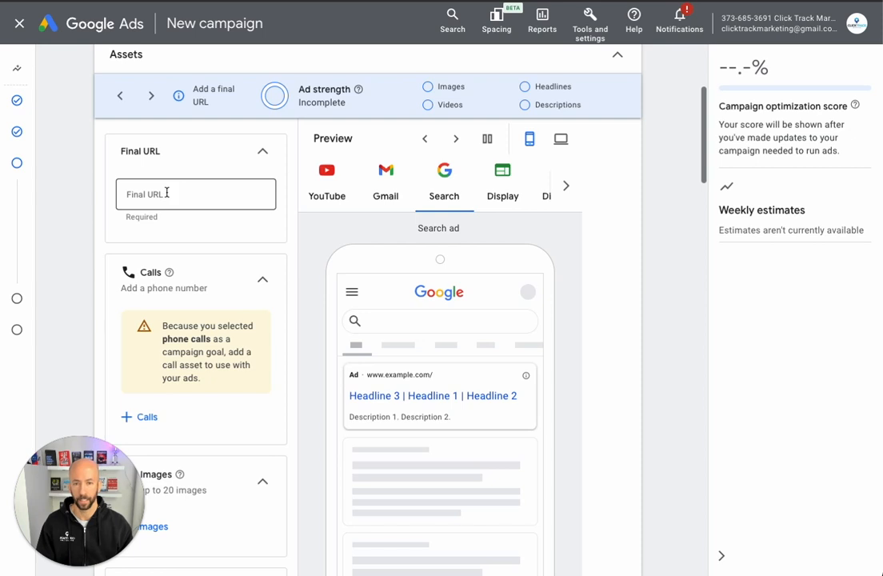
click(166, 193)
key(ctrl+v)
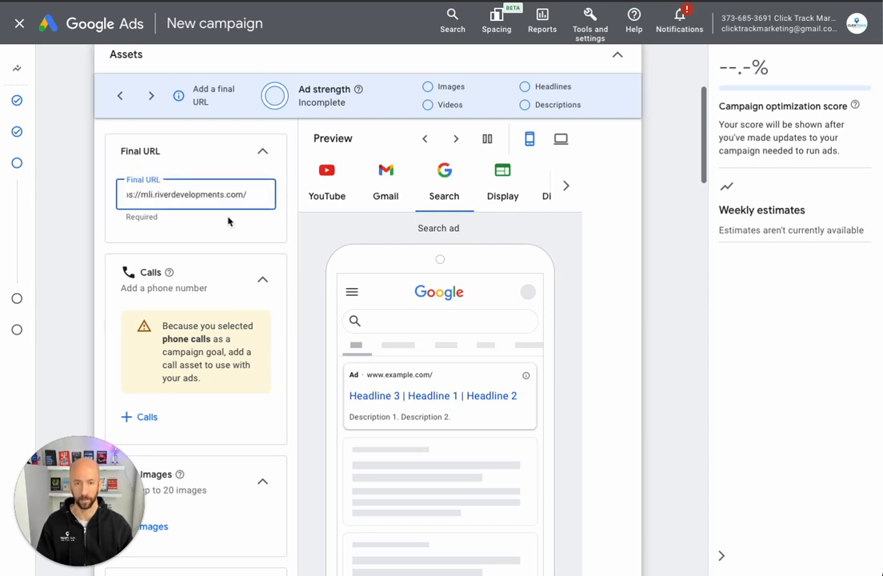
Add the existing business phone number to the campaign as a call asset
scroll(228, 222, down, 1)
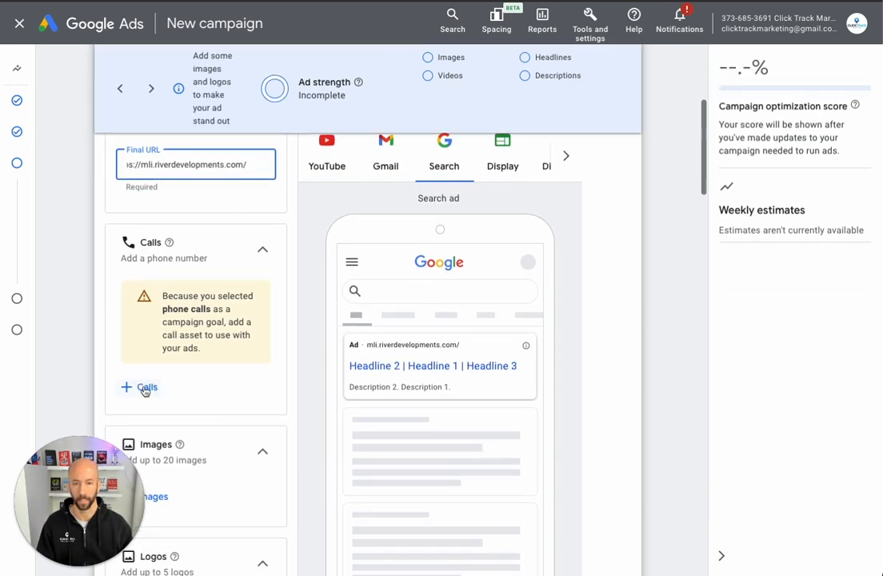
click(145, 390)
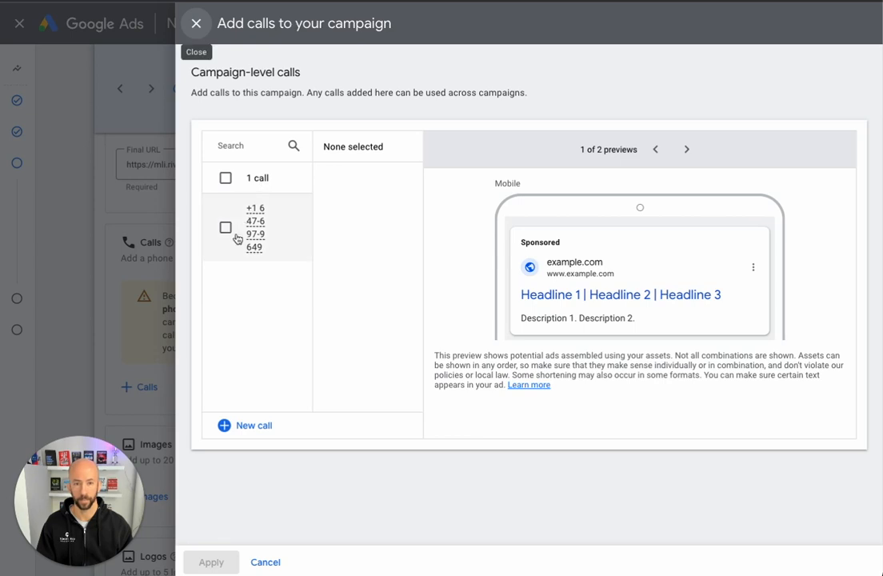
click(226, 229)
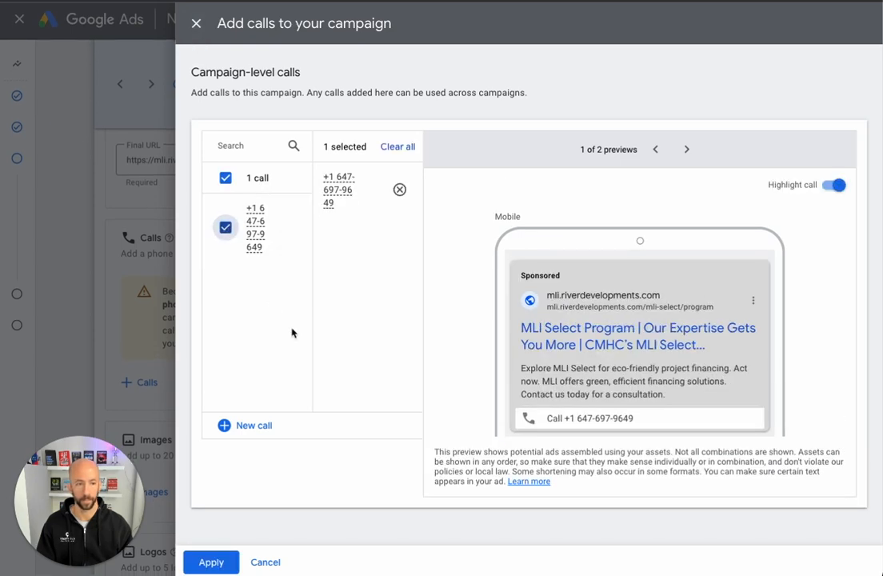
click(211, 562)
Review the suggested images for the asset group and add 1:1 and 4:5 crops of the CMHC SCHL Canada image
scroll(177, 212, down, 3)
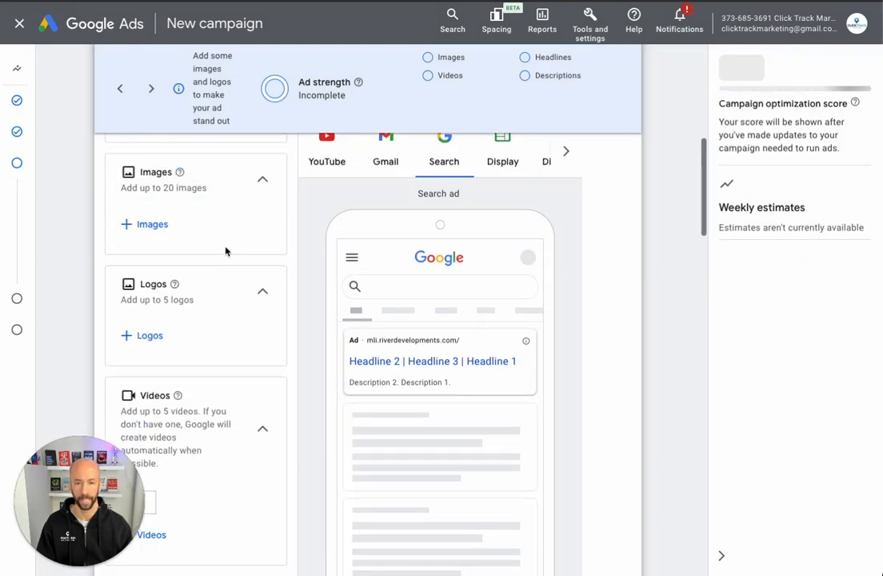
scroll(224, 250, up, 1)
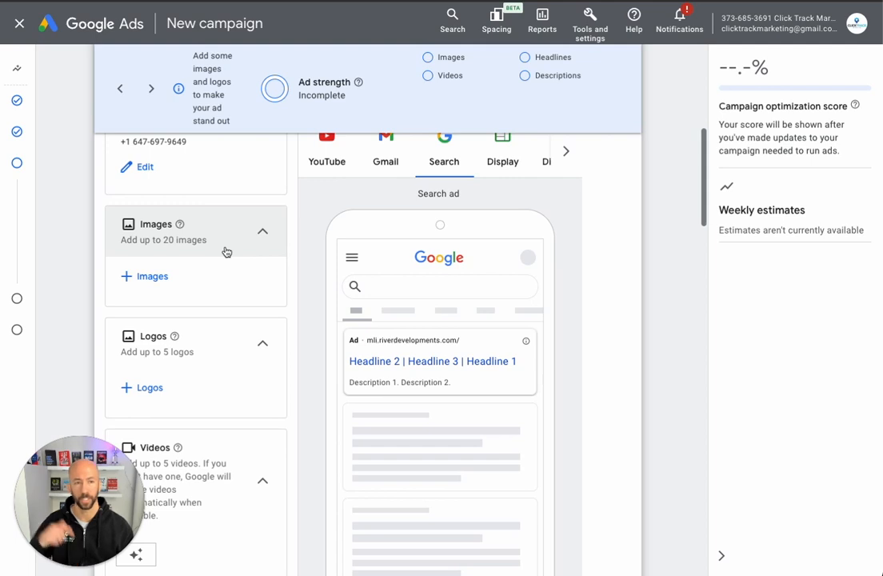
click(141, 276)
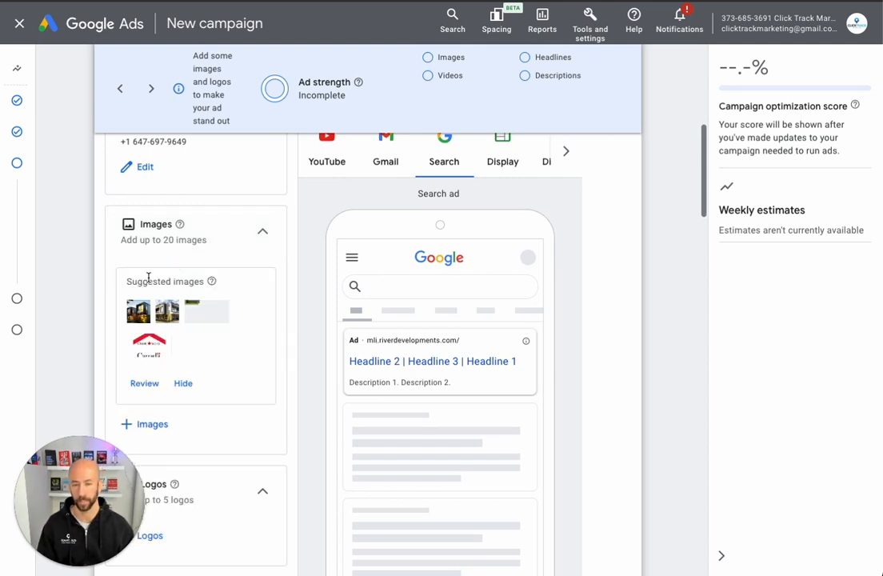
scroll(214, 240, down, 1)
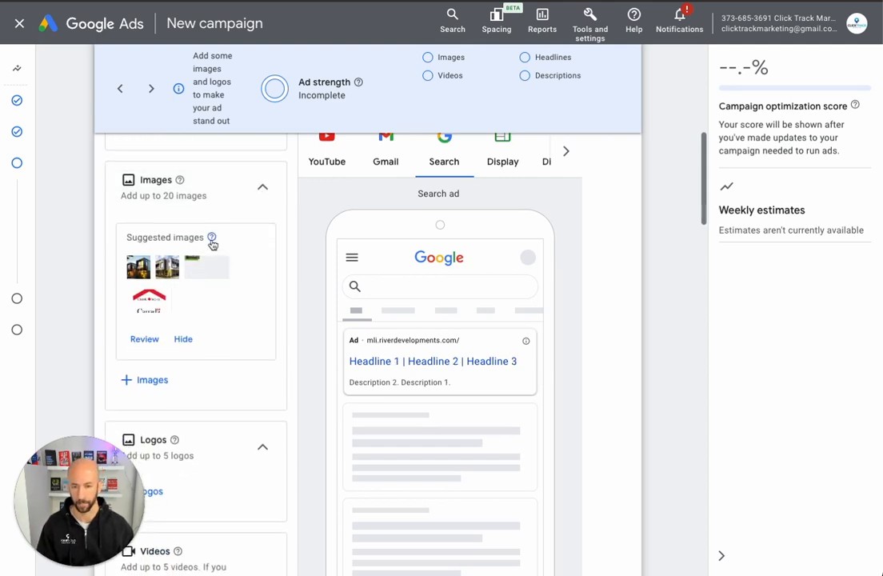
click(145, 341)
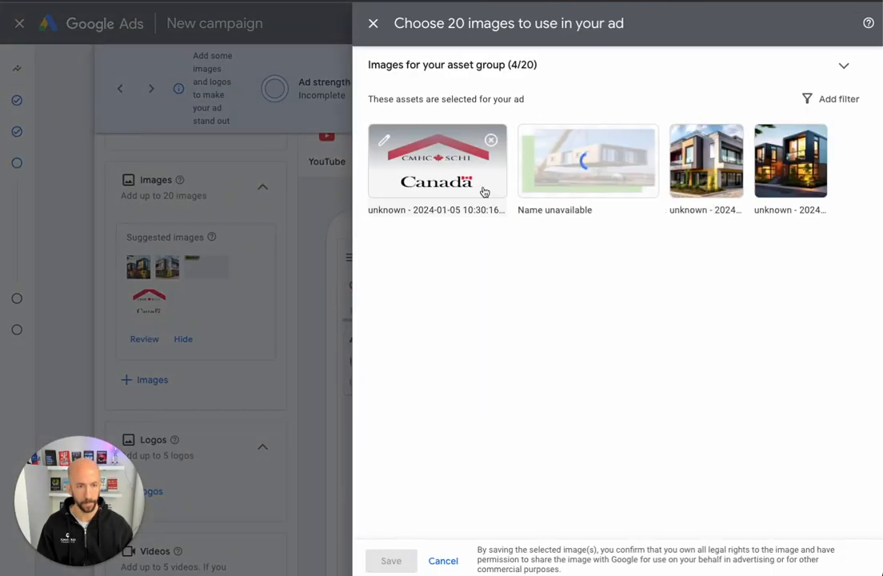
click(453, 168)
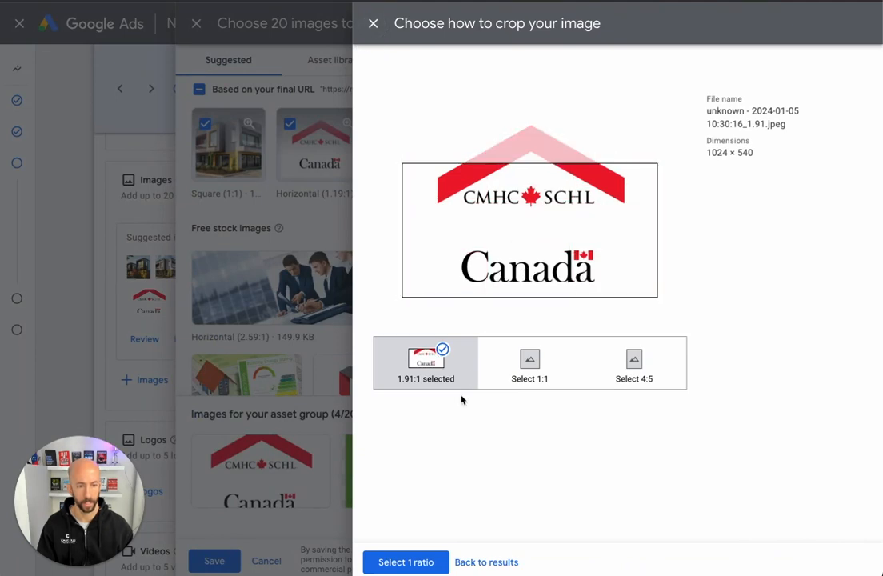
click(530, 360)
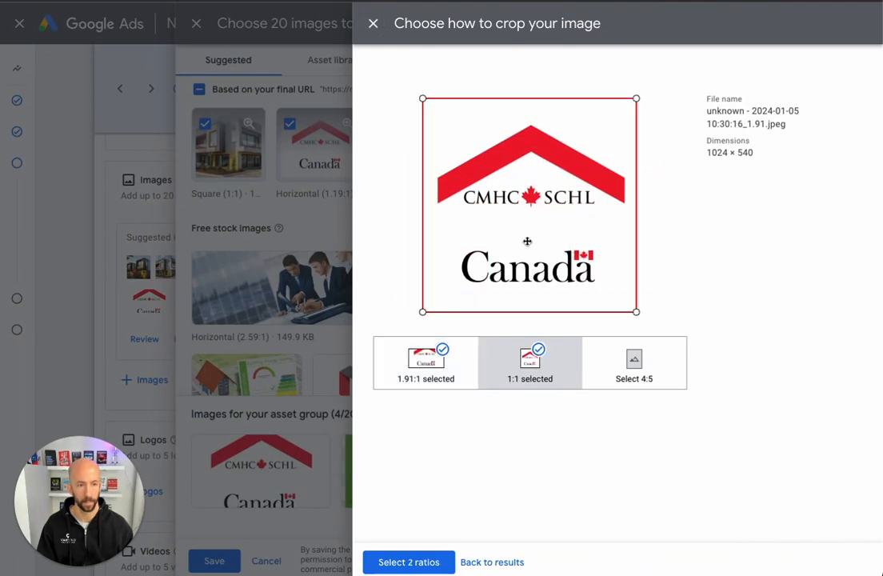
click(634, 364)
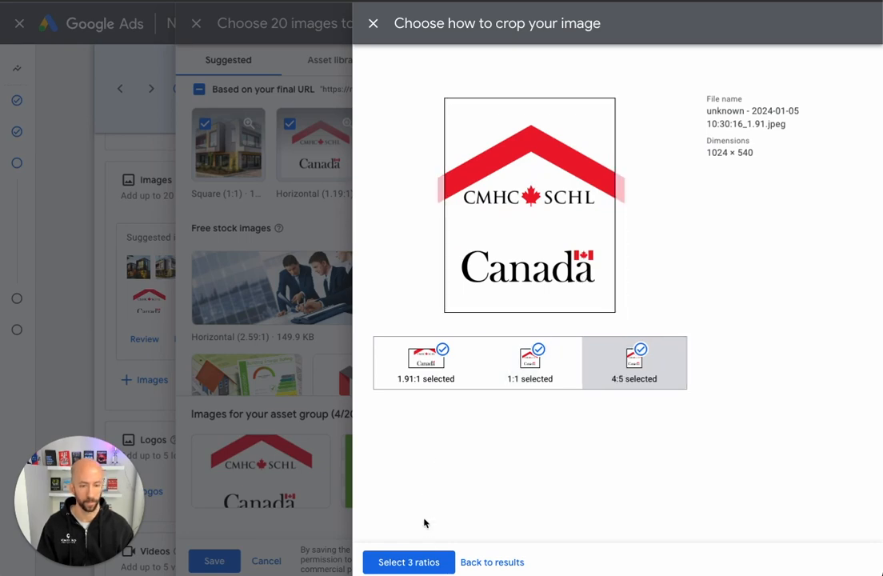
click(420, 562)
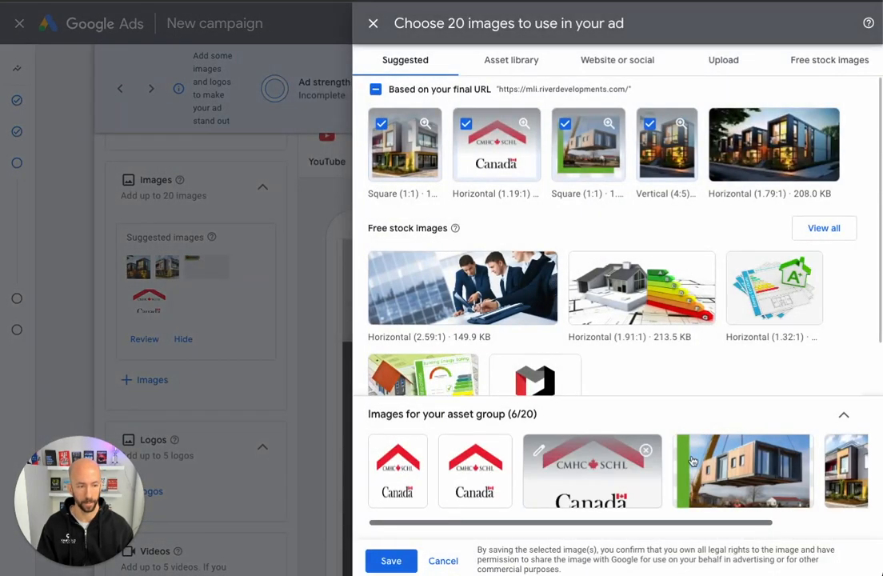
Add a 1:1 crop of the crane lifting the modular building and recheck that image's crop ratios
click(751, 468)
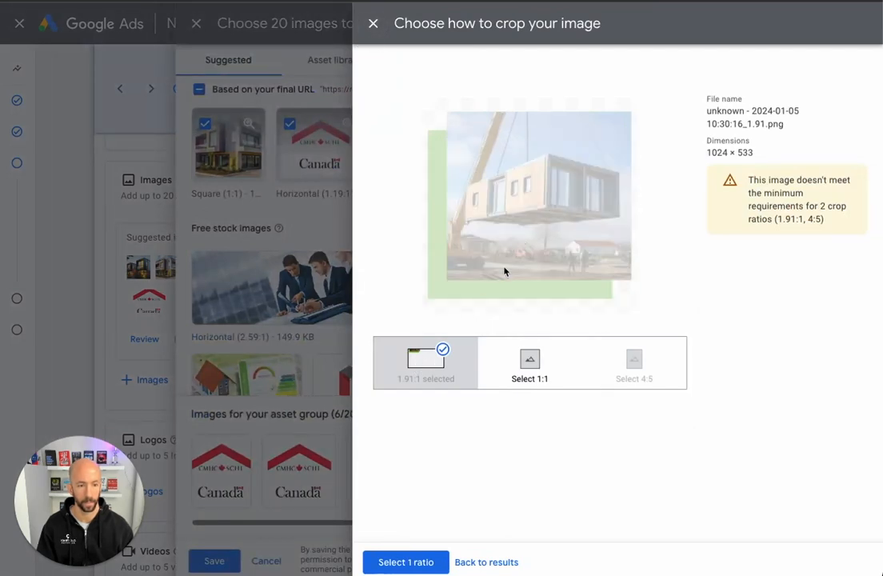
click(530, 361)
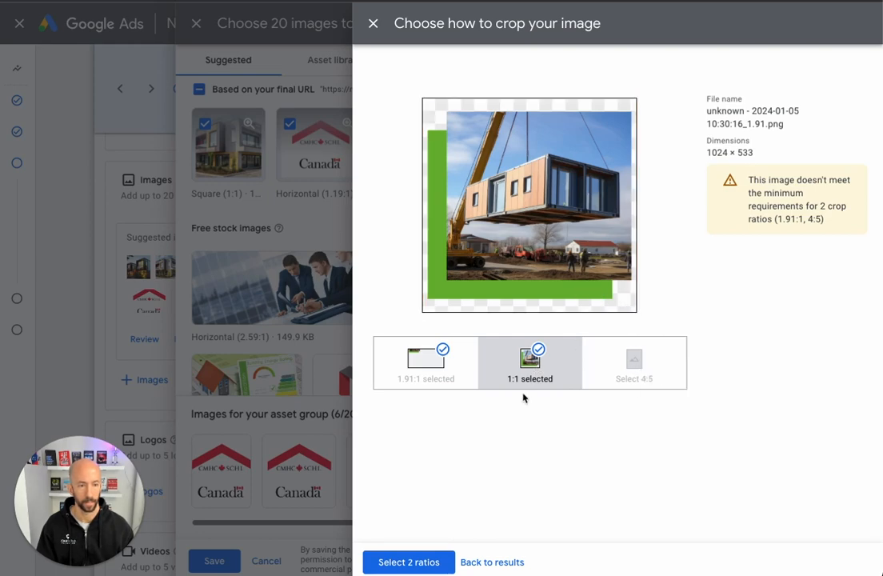
click(389, 564)
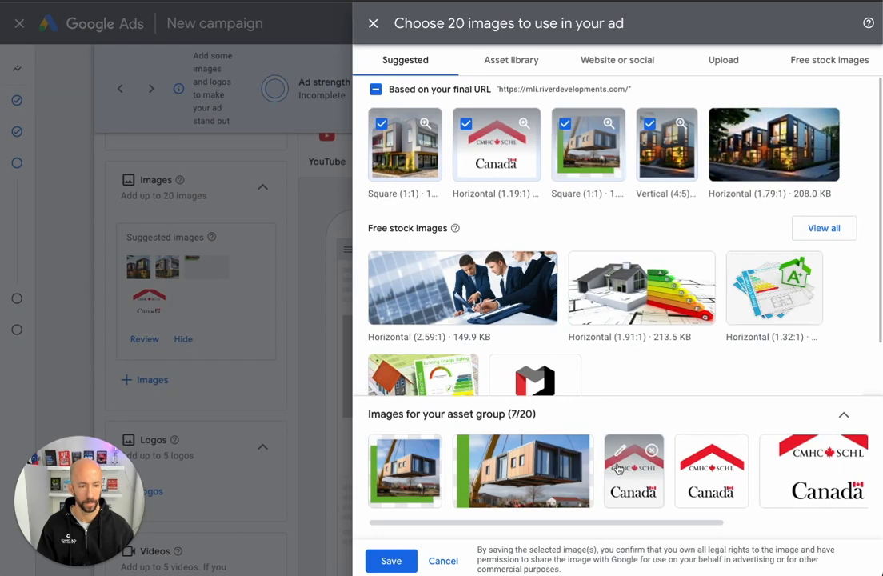
click(469, 450)
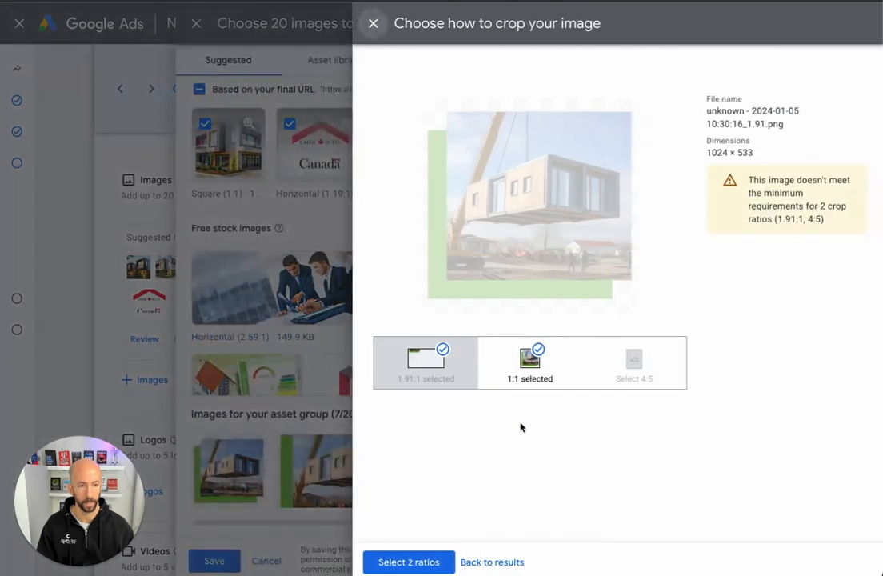
click(372, 32)
Add the horizontal 1.79:1 townhouse image in the 1.91:1, 1:1 and 4:5 ratios and save the image selection
scroll(604, 398, down, 1)
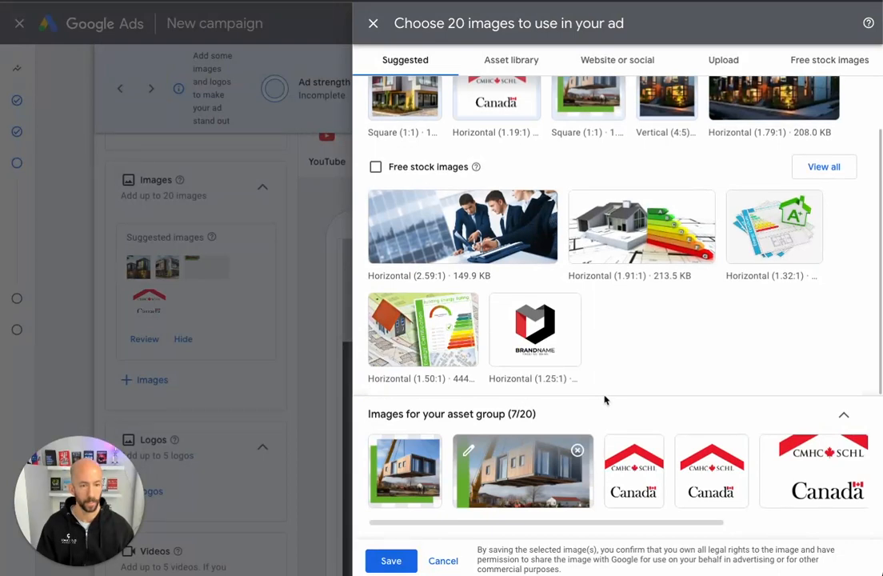
scroll(604, 398, up, 1)
click(770, 144)
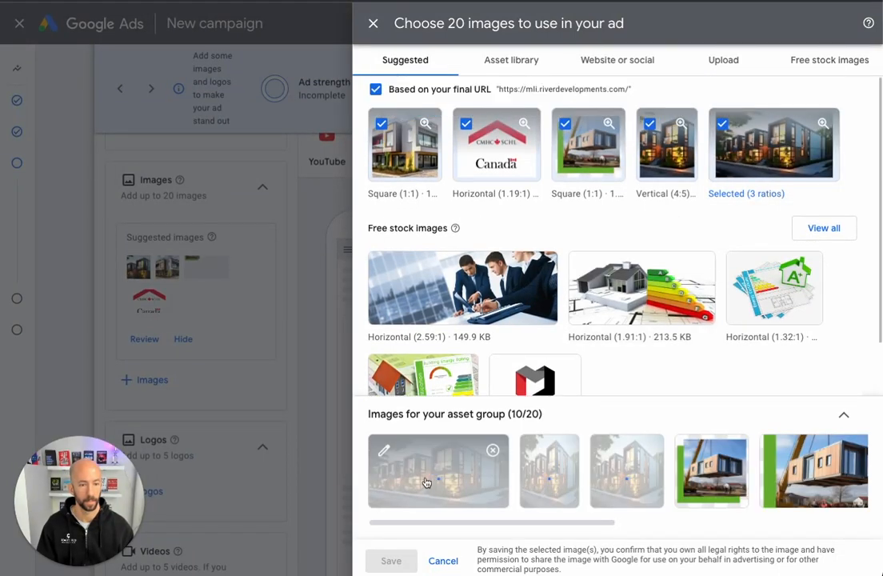
click(427, 482)
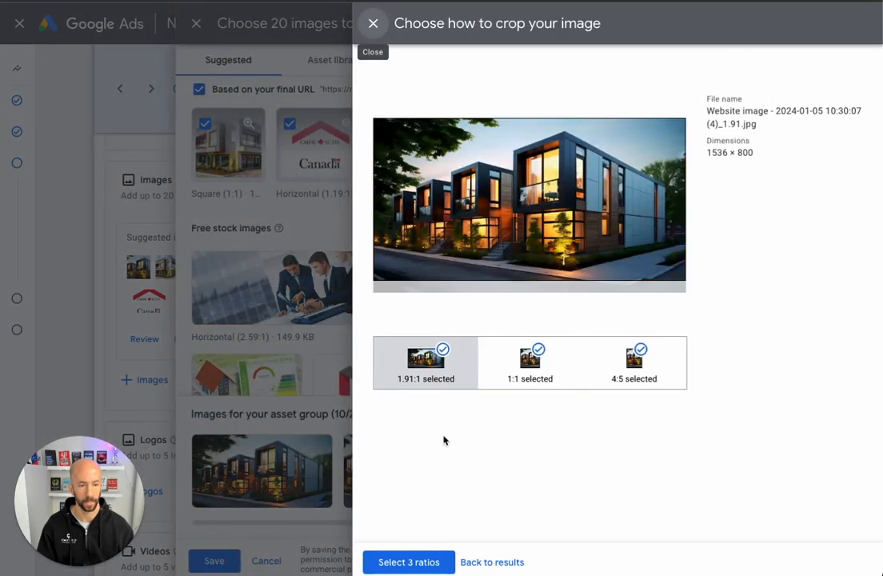
click(407, 561)
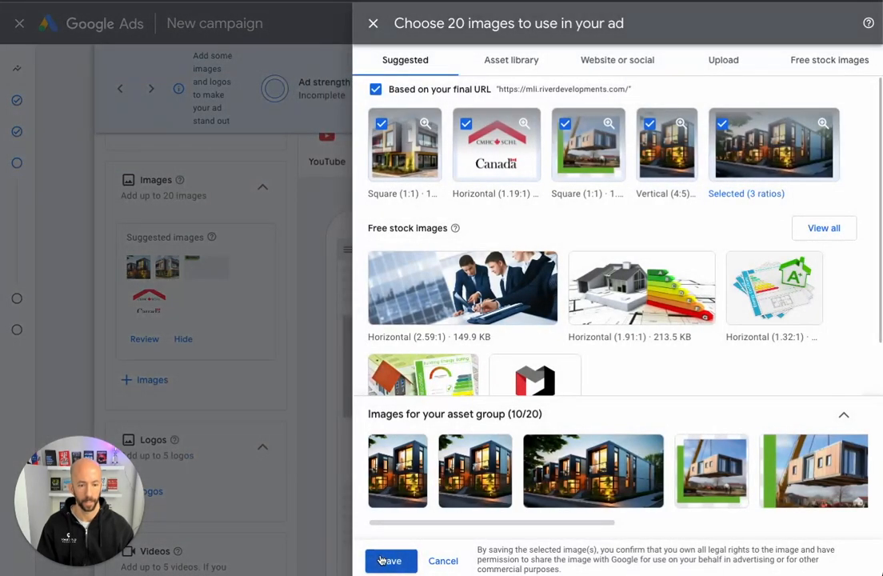
click(386, 561)
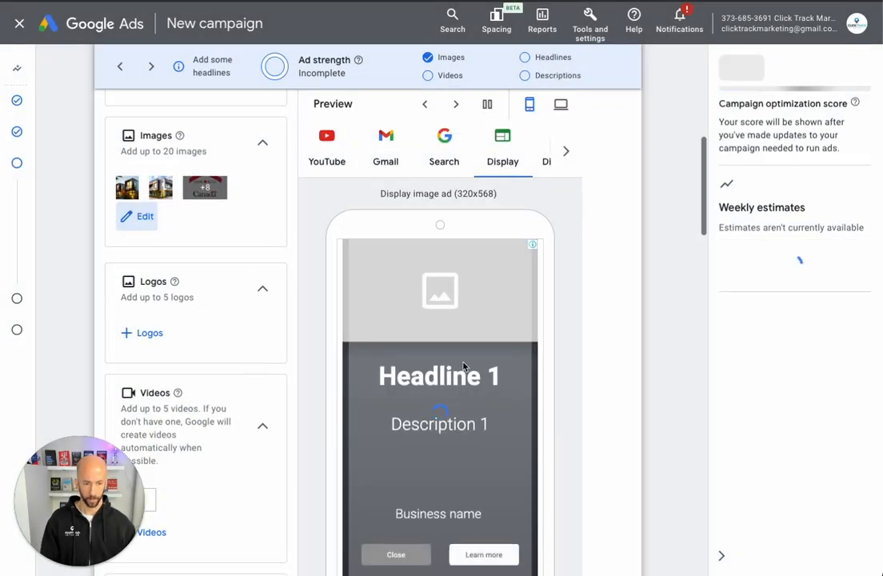
Open the logo selection for the asset group and switch to Google Drive in a new browser tab
scroll(462, 365, down, 1)
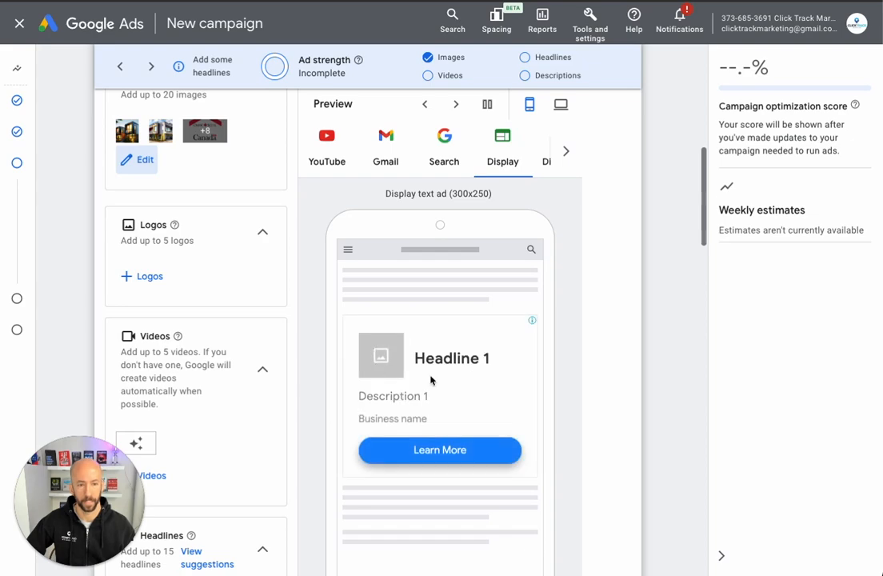
click(149, 276)
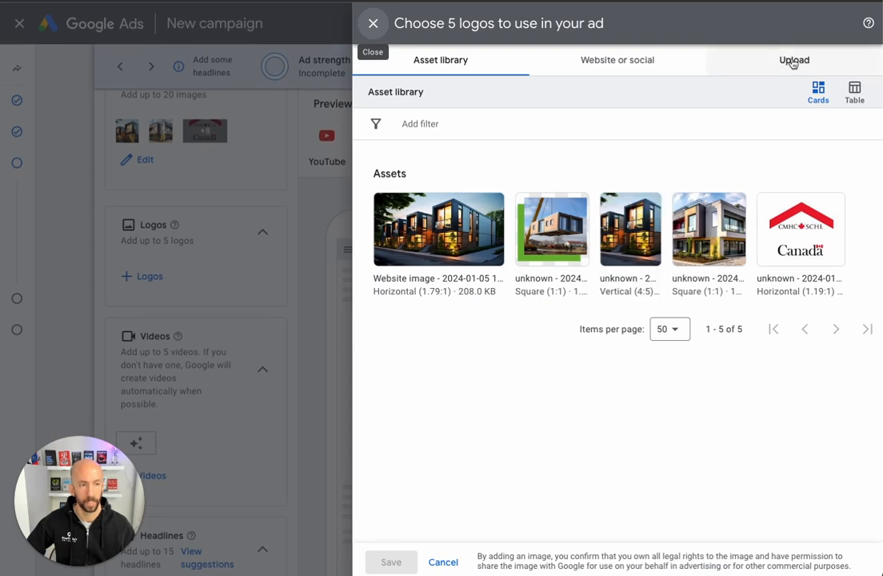
key(ctrl+t)
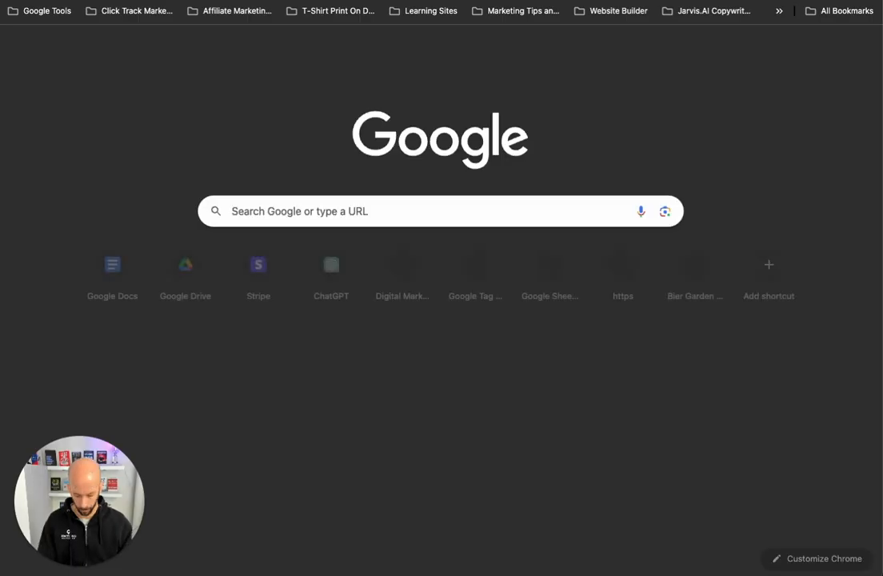
text(r)
key(BackSpace)
text(drive.google.com/drive/u/0/)
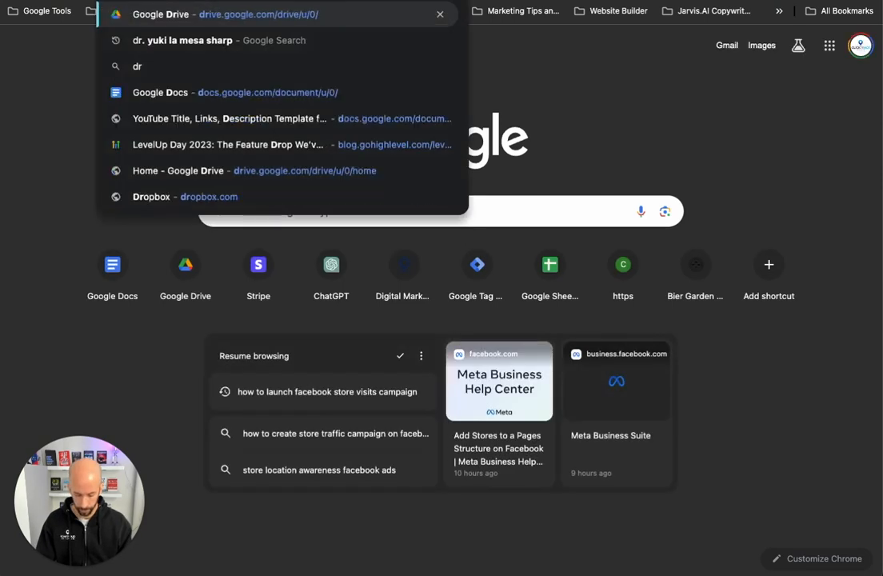
key(Return)
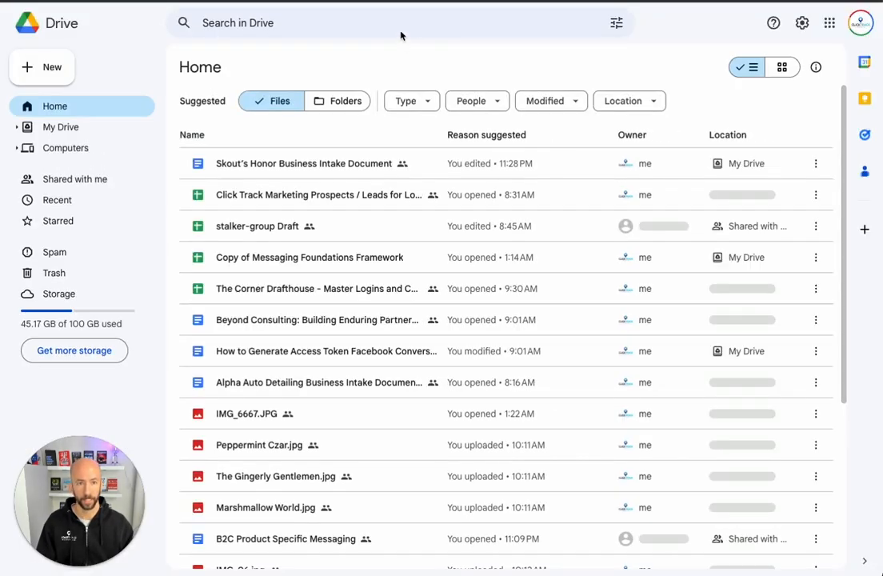
Search Drive for "river" and open the River Development folder's innermost Logos folder
click(390, 24)
text(river)
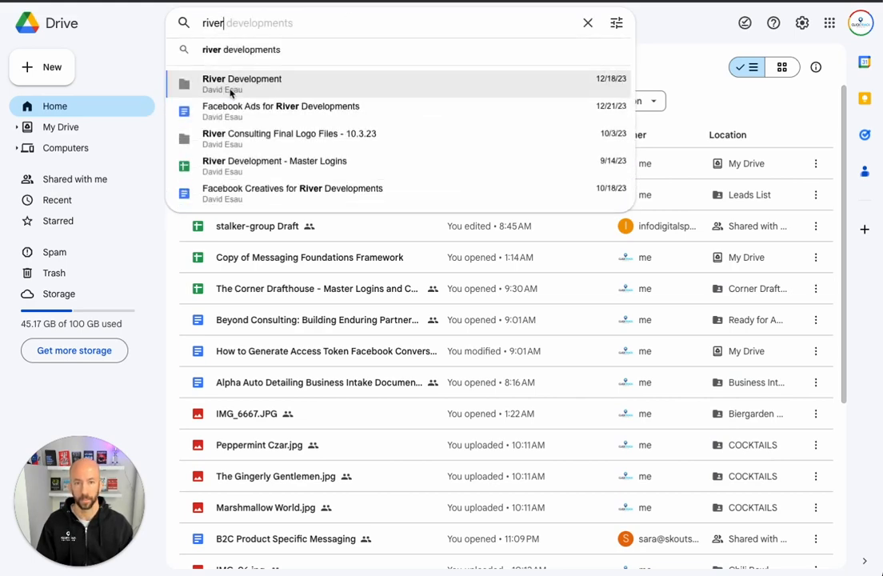
click(230, 93)
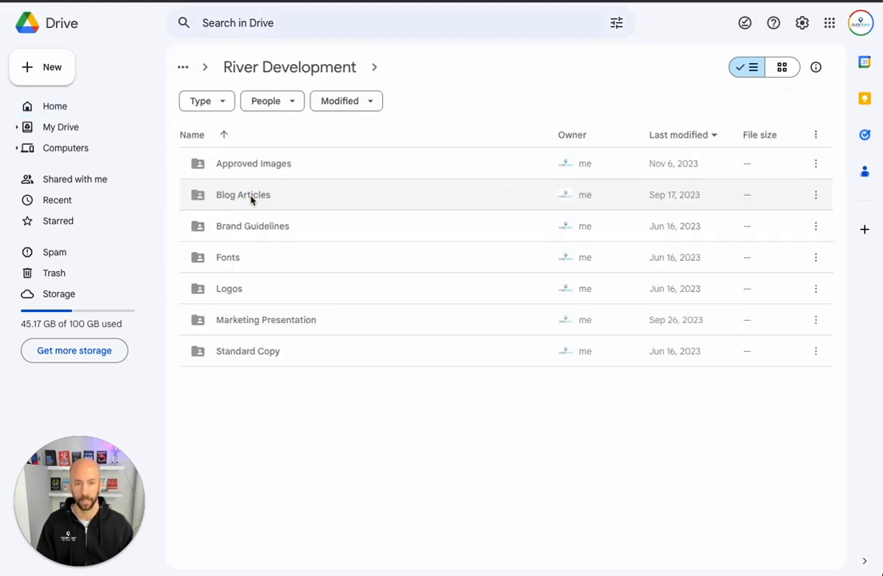
double_click(231, 289)
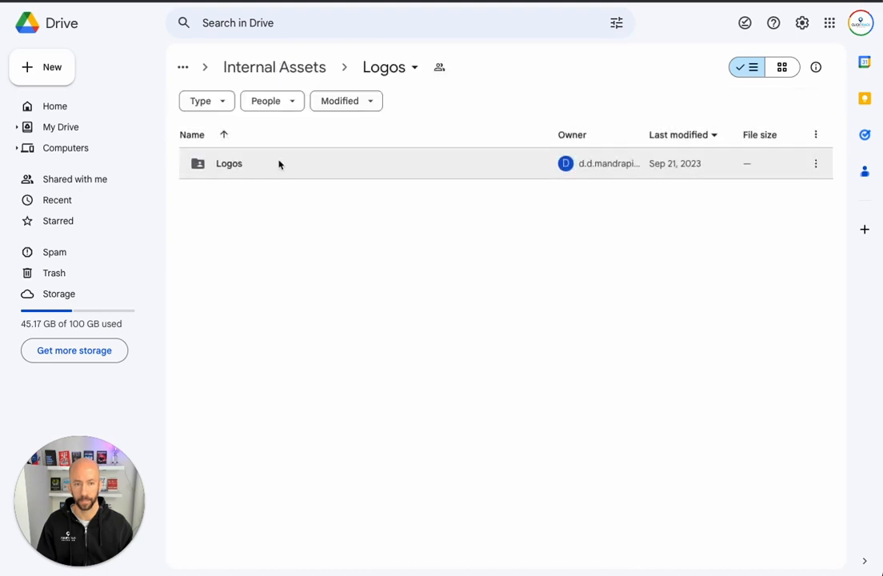
double_click(232, 166)
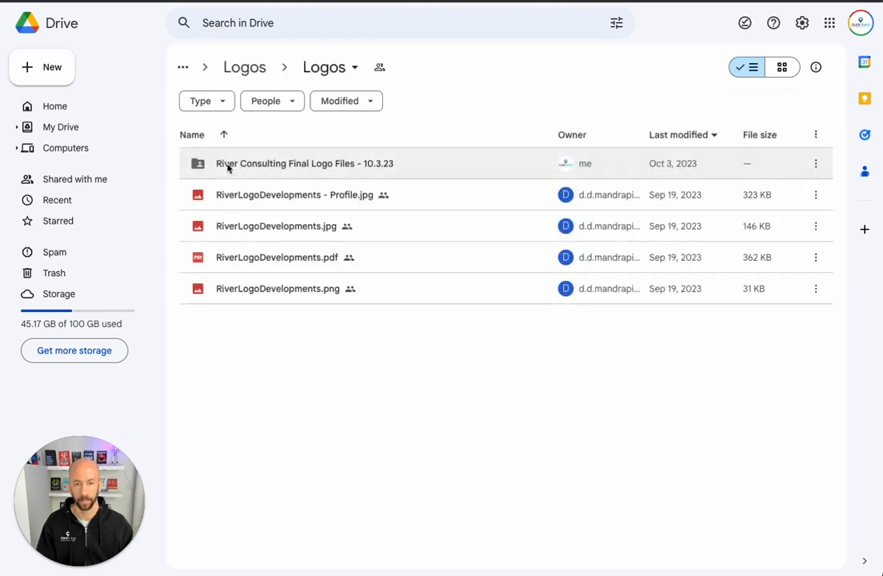
Preview RiverLogoDevelopments - Profile.jpg in the Logos folder and return to the file list
right_click(279, 197)
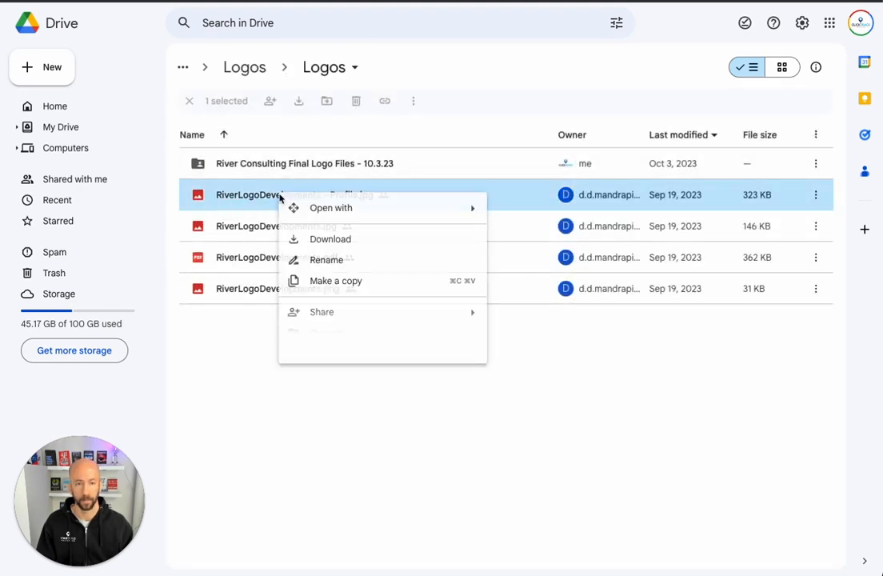
mouse_move(464, 212)
click(504, 213)
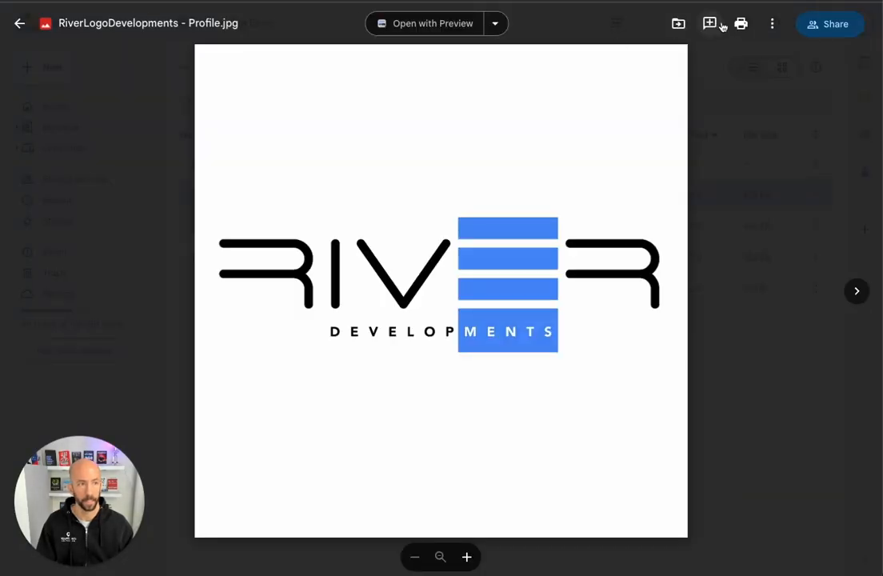
click(772, 23)
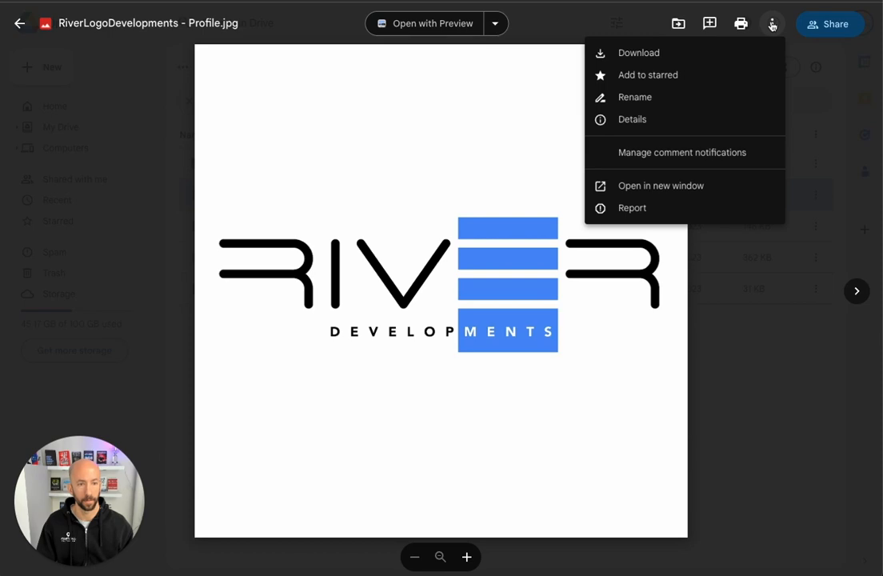
click(22, 25)
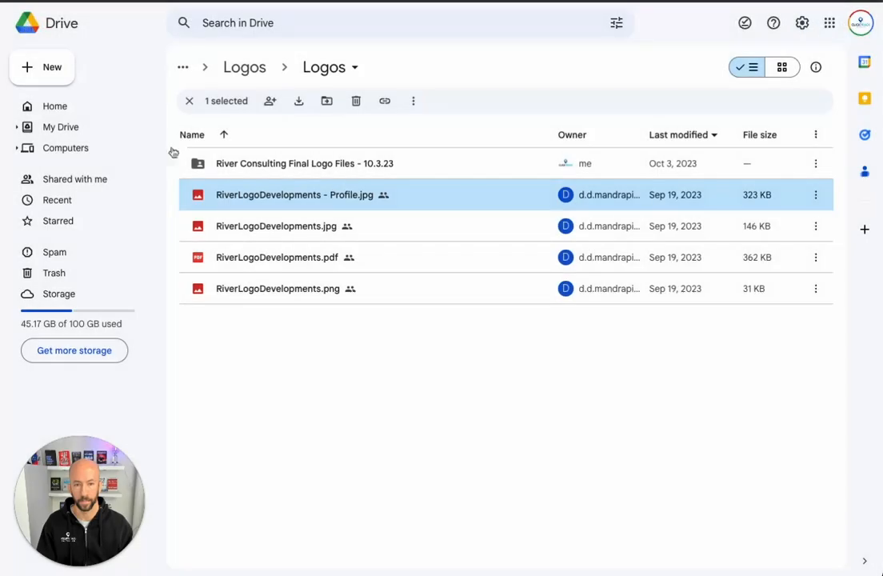
Open the River Consulting Final Logo Files - 10.3.23 folder, then preview and download River-01-01.jpg
double_click(318, 163)
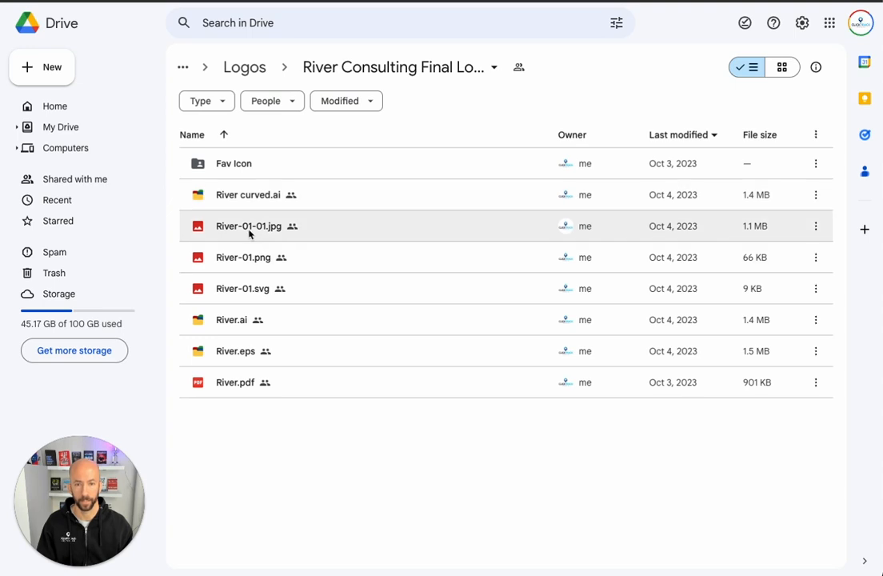
right_click(249, 232)
mouse_move(424, 248)
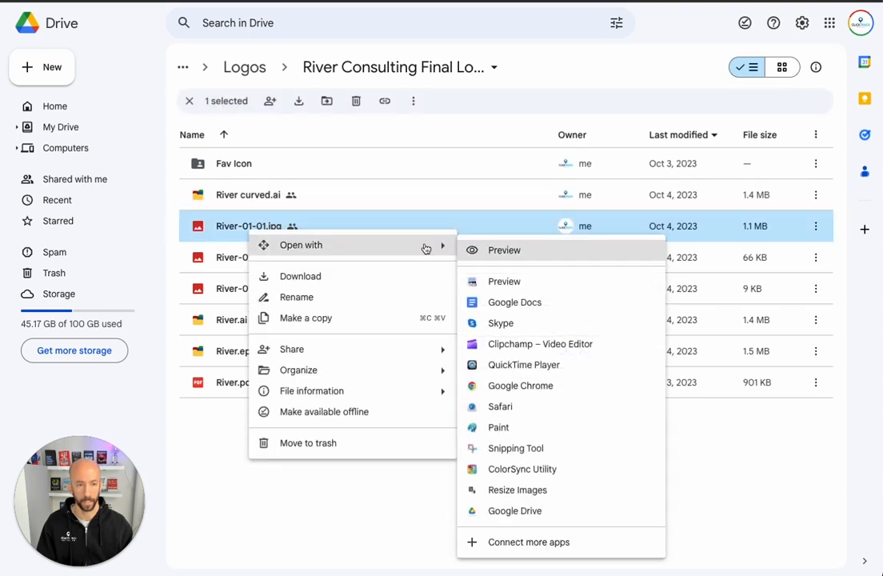
click(489, 255)
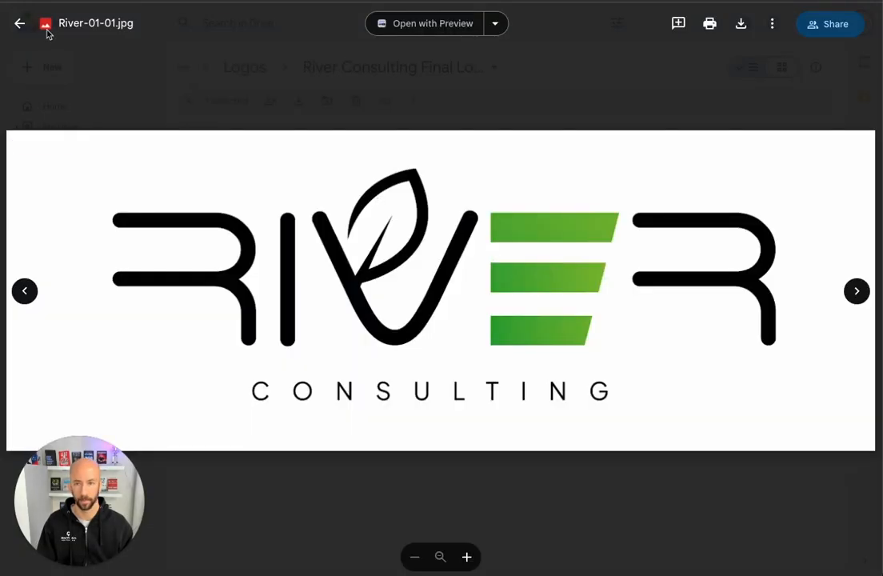
click(742, 24)
click(20, 26)
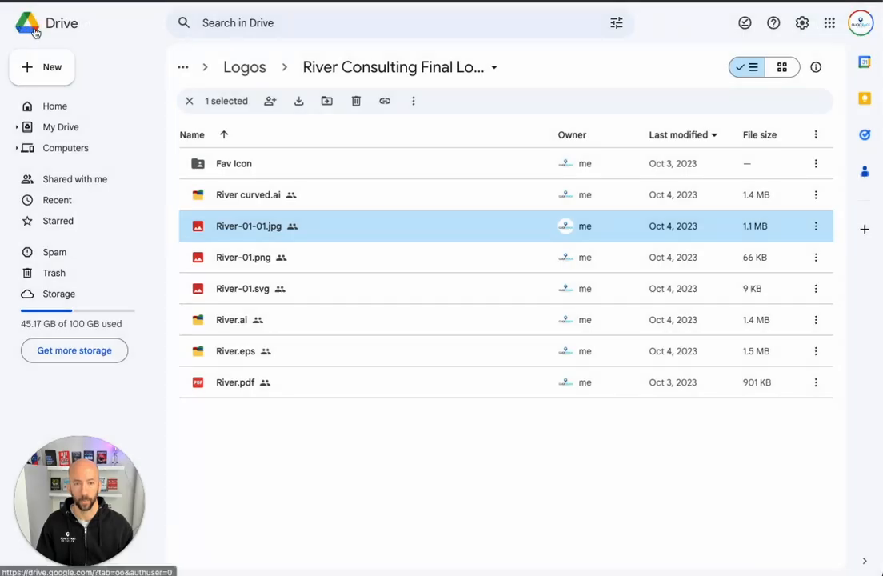
Preview River-01.png in the same folder and return to the file list
click(257, 256)
right_click(258, 256)
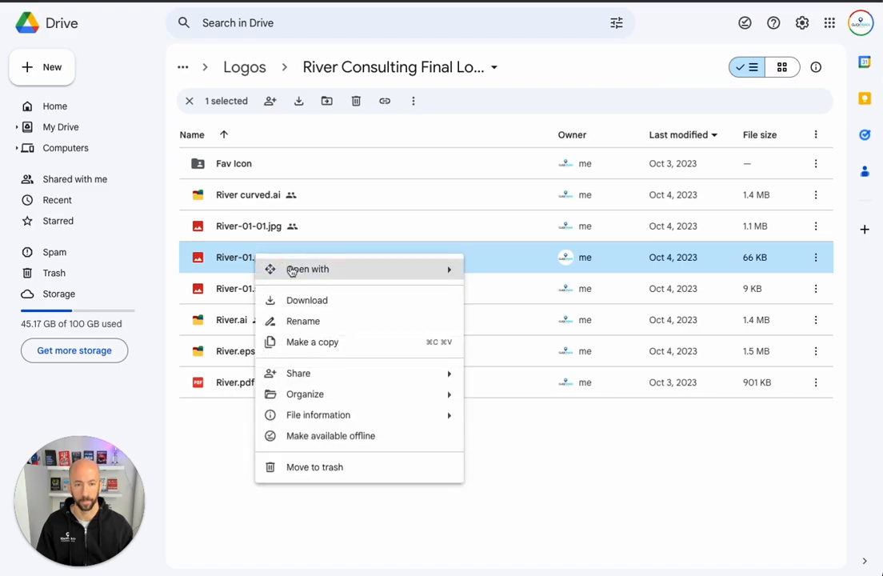
mouse_move(298, 269)
click(476, 277)
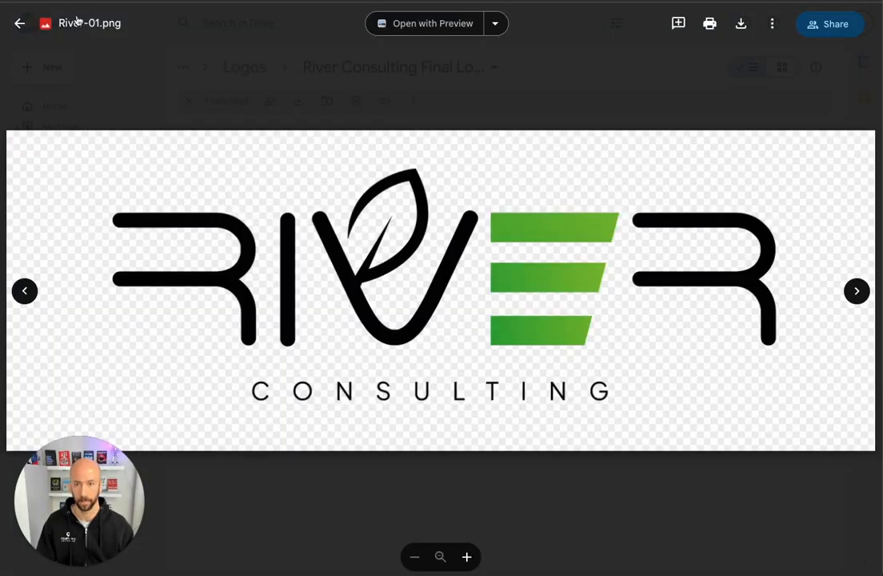
click(19, 23)
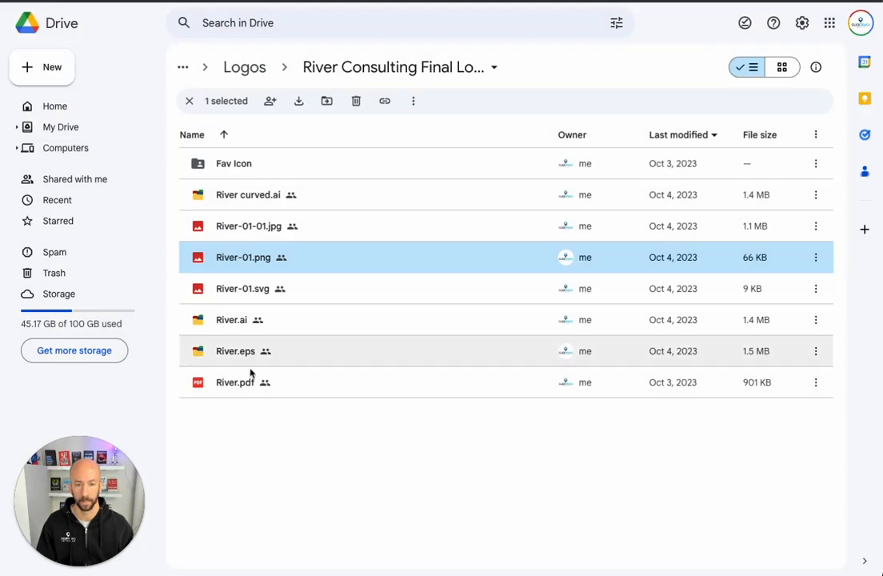
Preview and download River-01.svg, and switch back to the Google Ads campaign
double_click(240, 291)
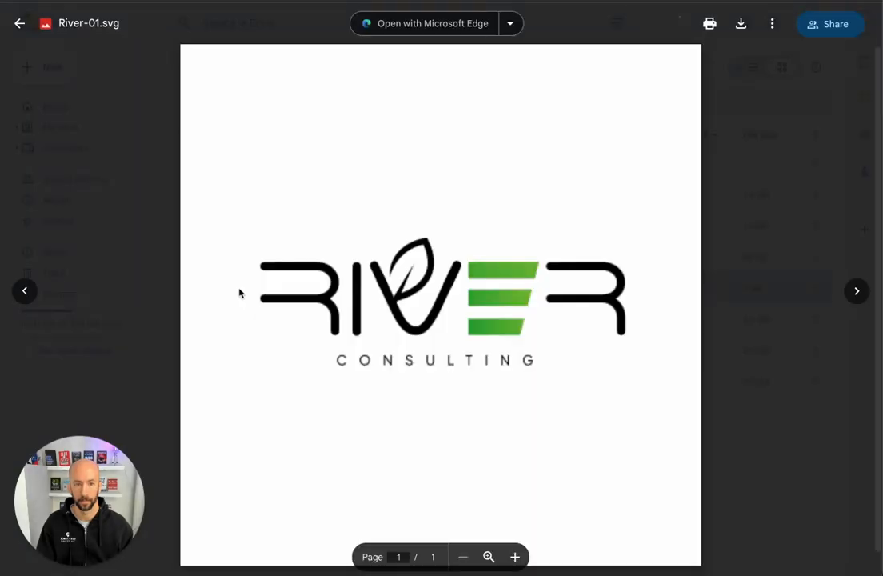
click(742, 25)
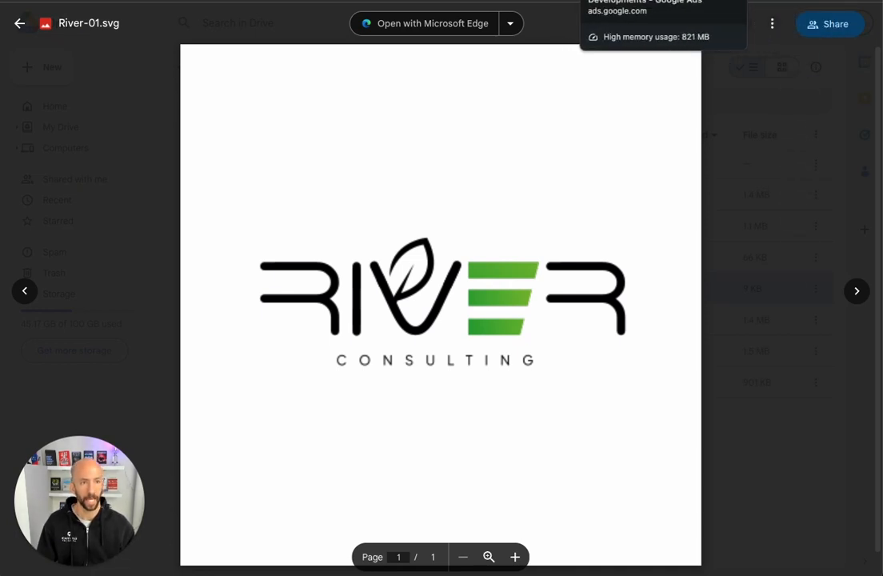
click(599, 1)
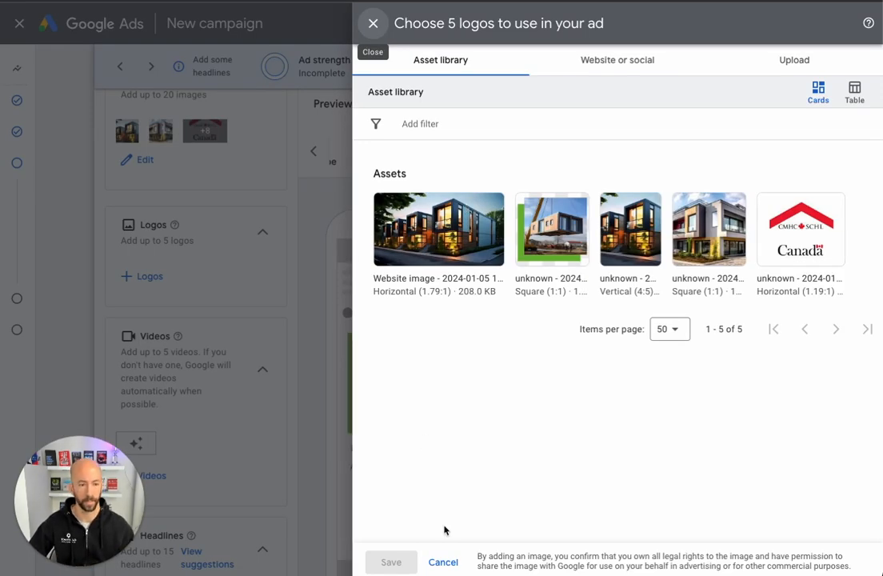
Upload River-01-01 (1).jpg from the Downloads folder as a logo for the asset group
click(792, 62)
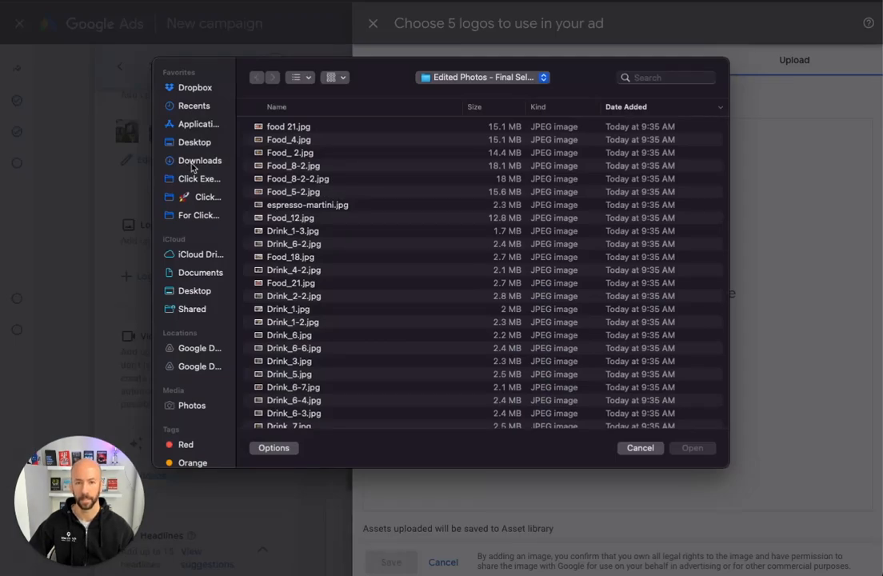
click(194, 163)
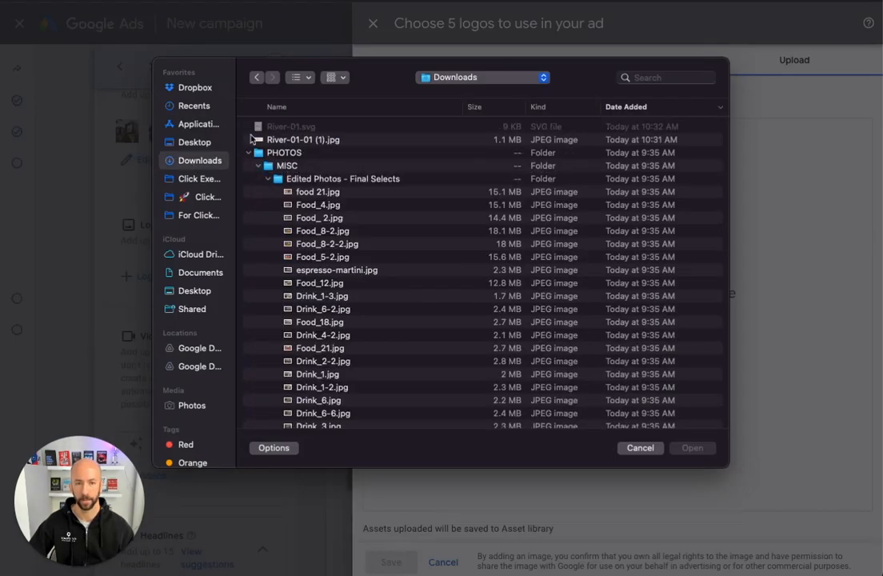
click(251, 153)
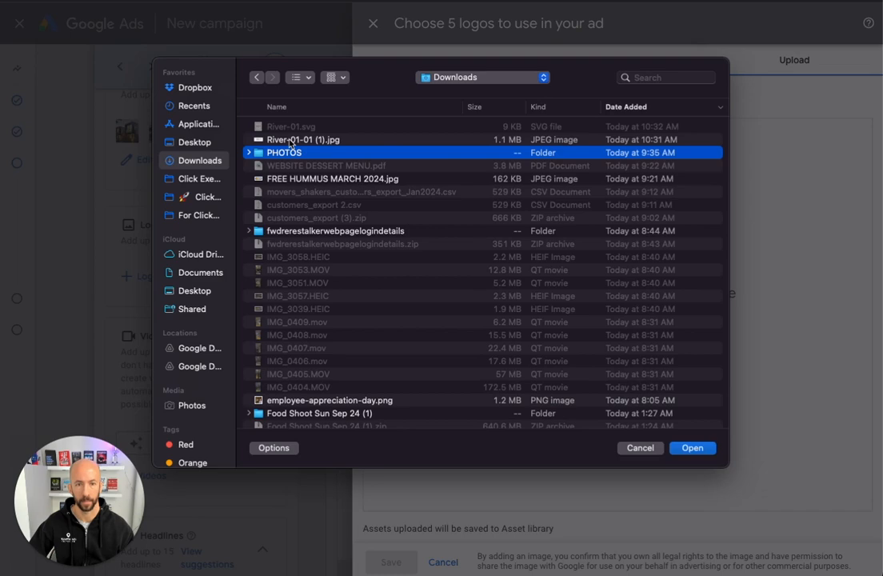
click(300, 140)
click(691, 449)
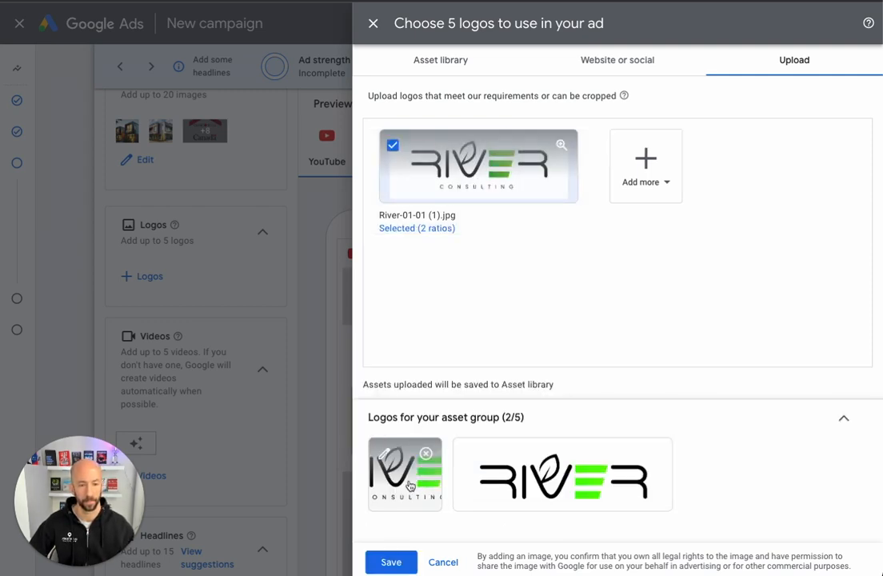
Remove the square logo crop, shift the wide crop down to include the word CONSULTING, and save the logo selection
click(426, 454)
click(465, 482)
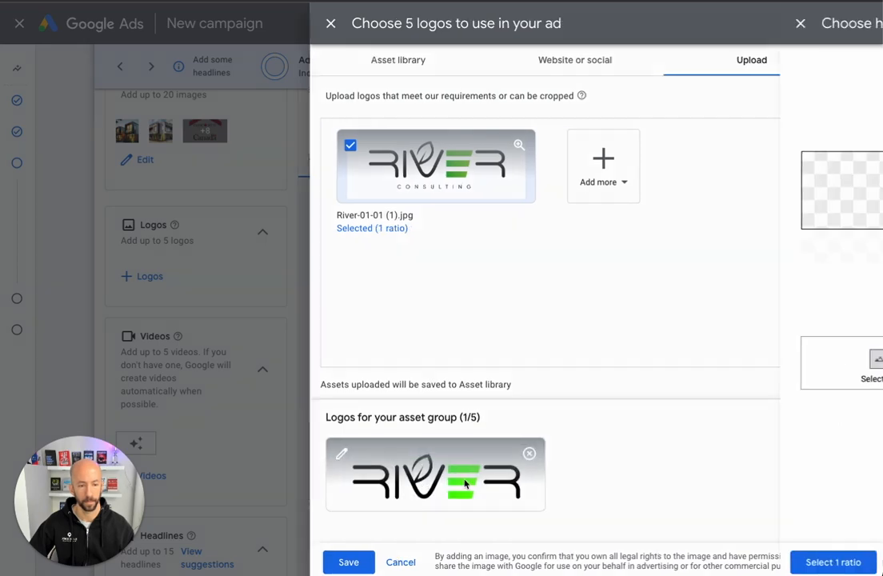
drag(520, 200, 521, 218)
click(410, 562)
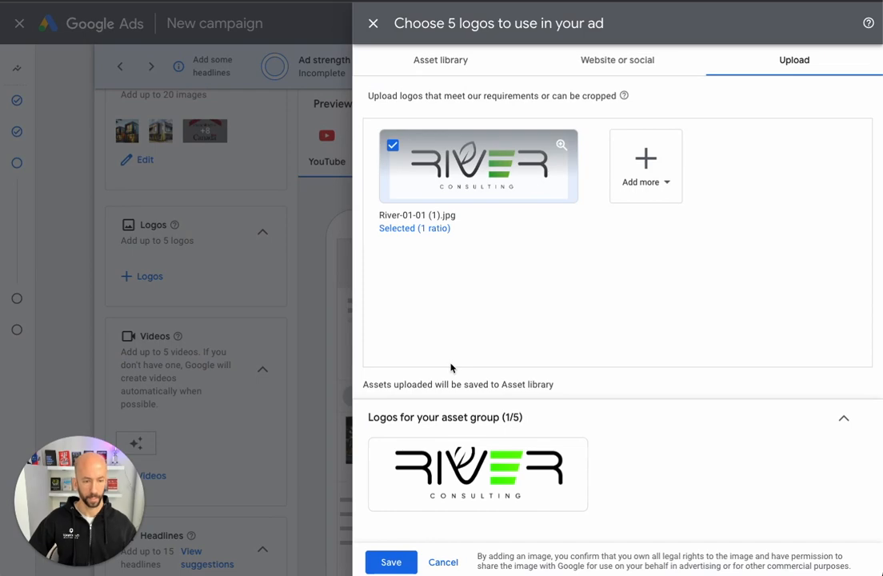
click(391, 561)
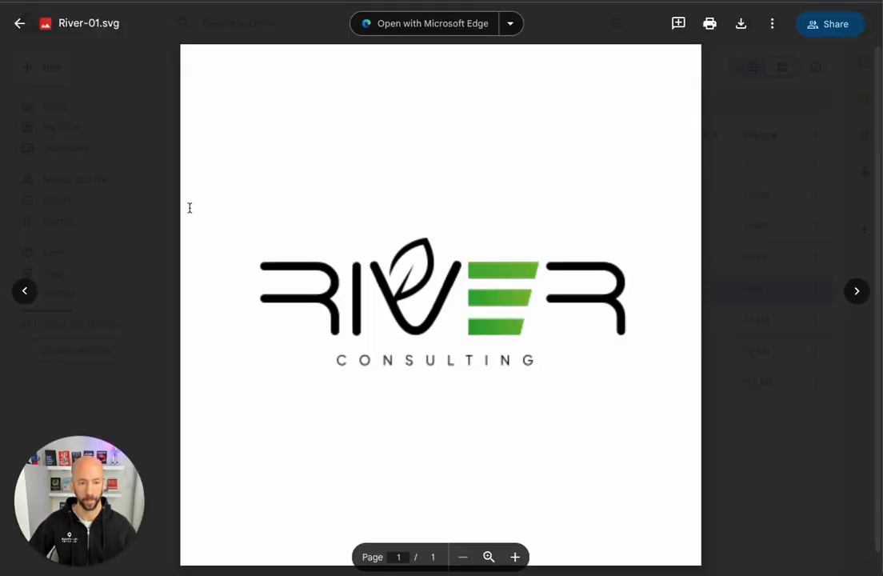
Capture a square screenshot of the River-01.svg preview in Drive and return to Google Ads
key(super+shift+4)
drag(185, 52, 699, 540)
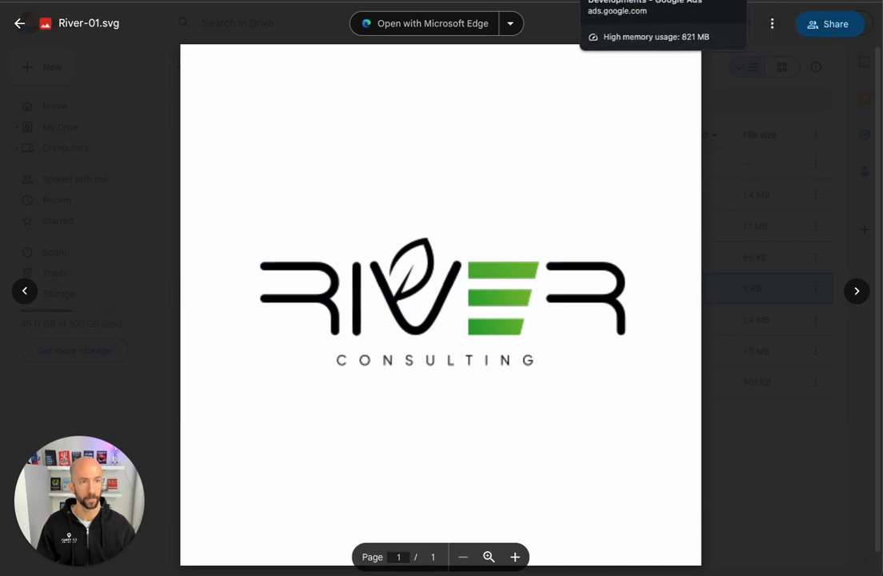
click(611, 1)
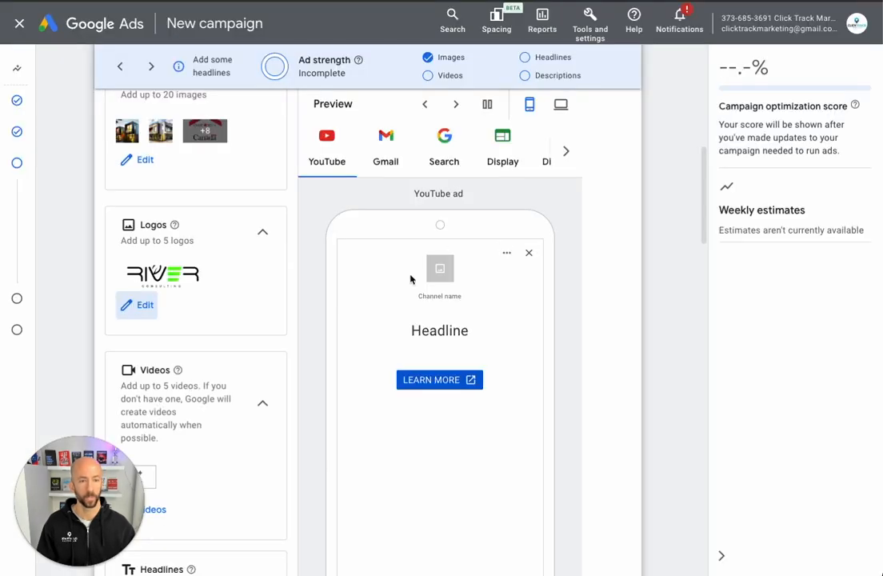
Reopen the asset group's logos for another file upload and expand the Desktop's Screenshots folder
click(139, 307)
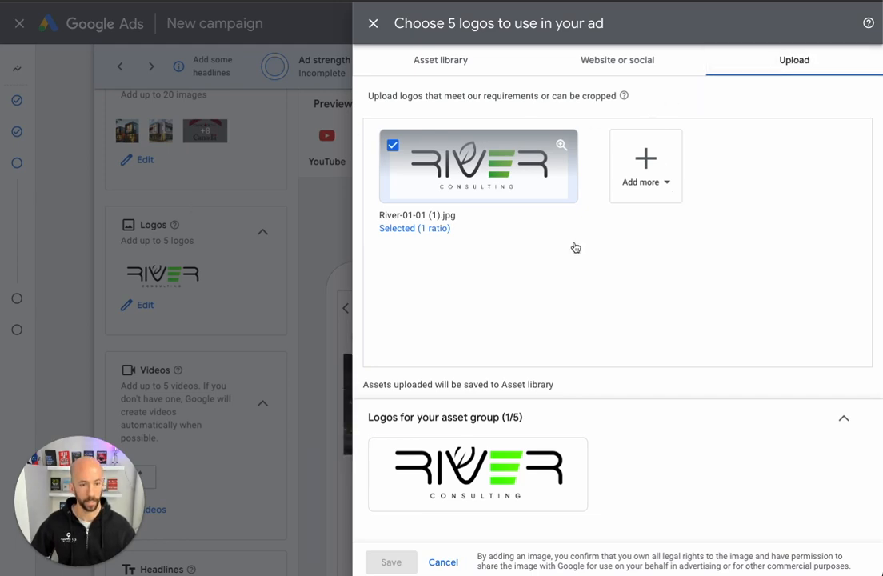
click(645, 169)
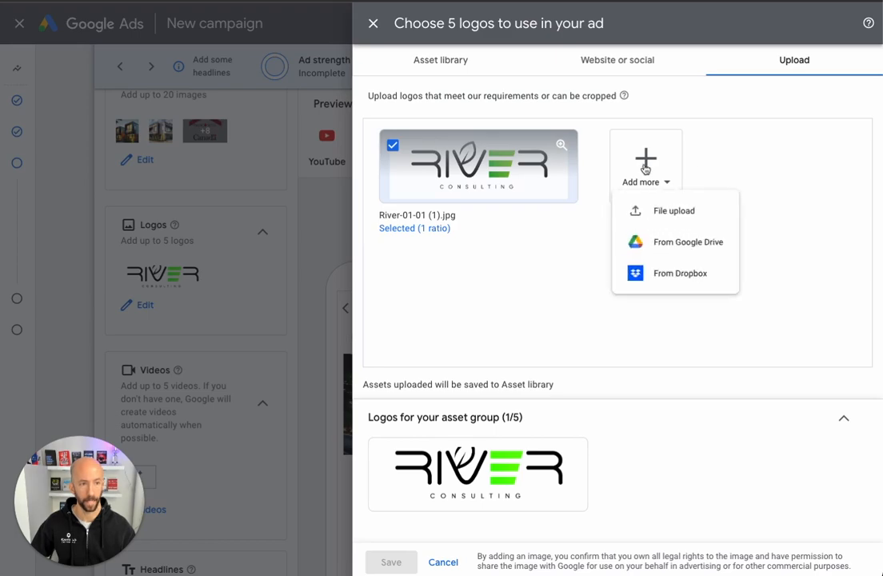
click(660, 210)
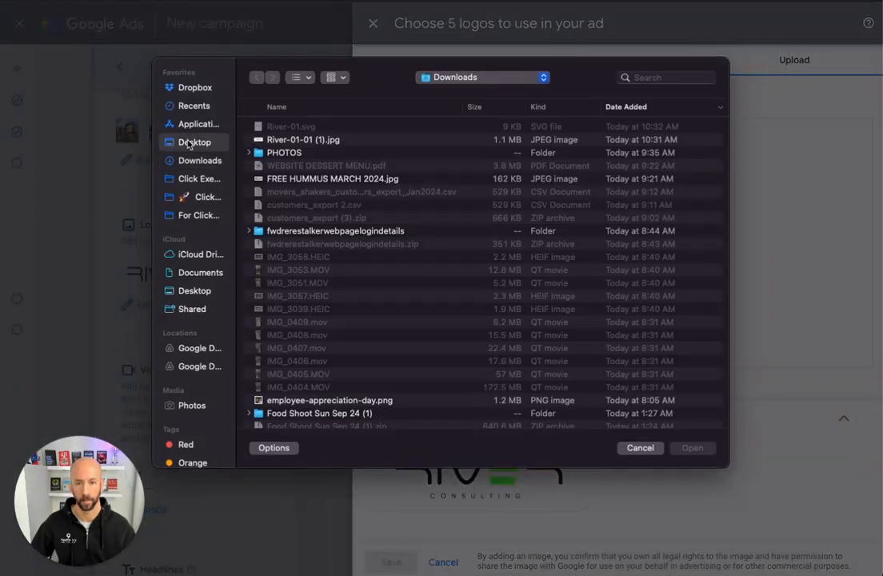
click(193, 142)
click(264, 126)
click(248, 126)
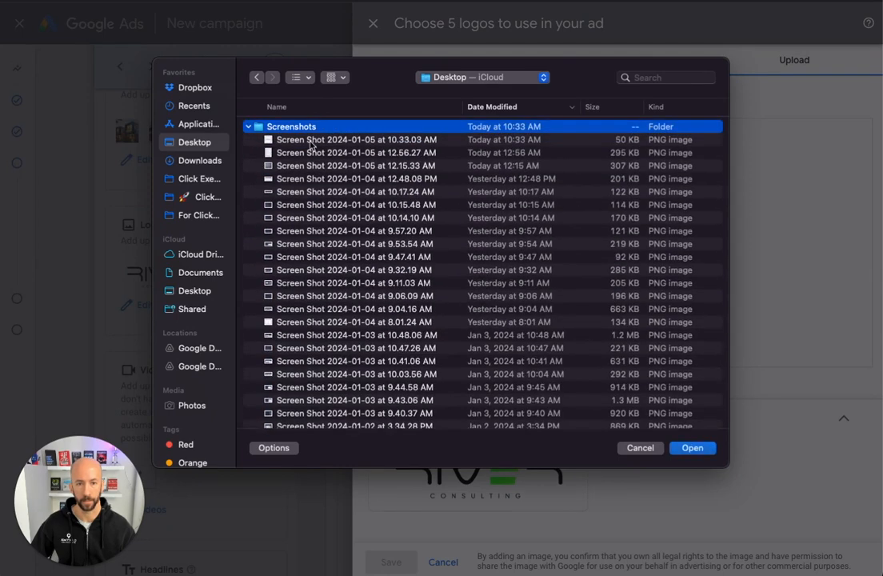
Rename the newest screenshot river-consulting-logo-mli-select and upload it as a logo
click(316, 141)
right_click(319, 141)
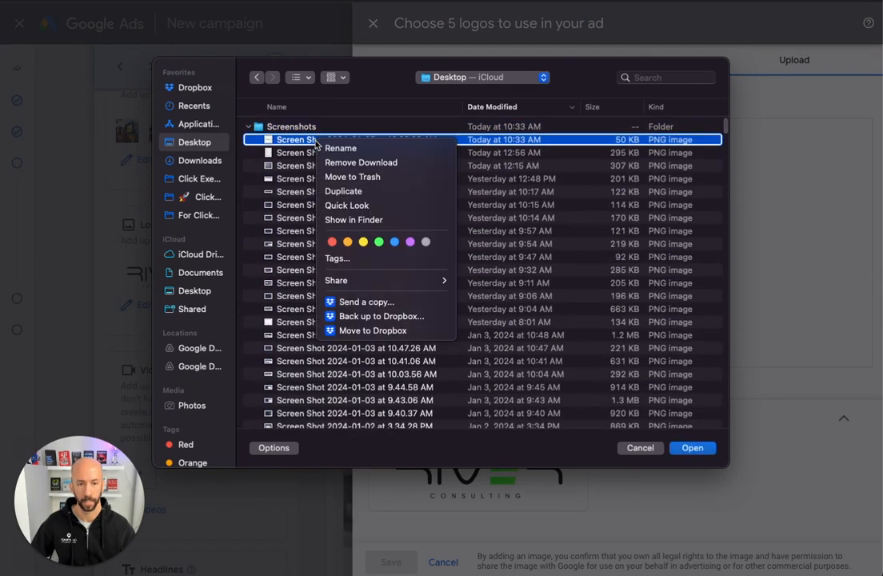
click(340, 148)
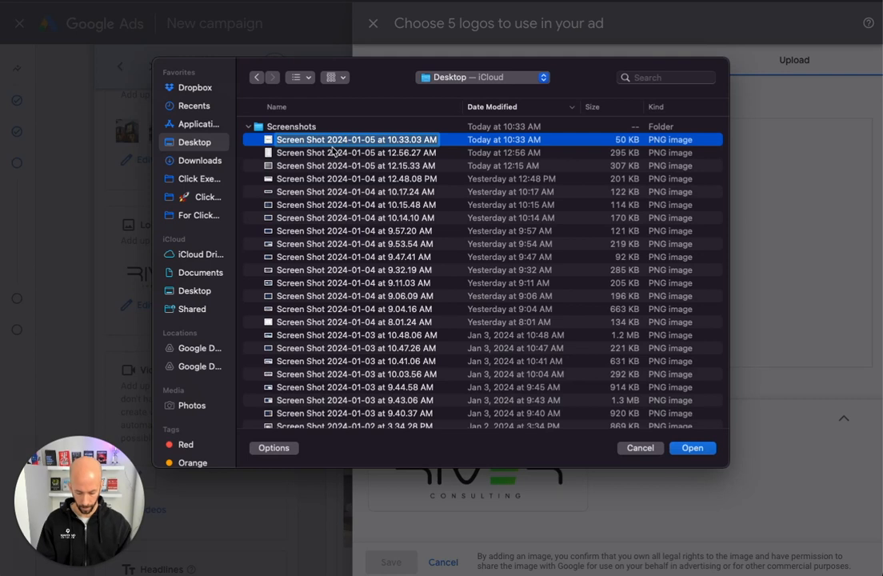
text(river-consulting)
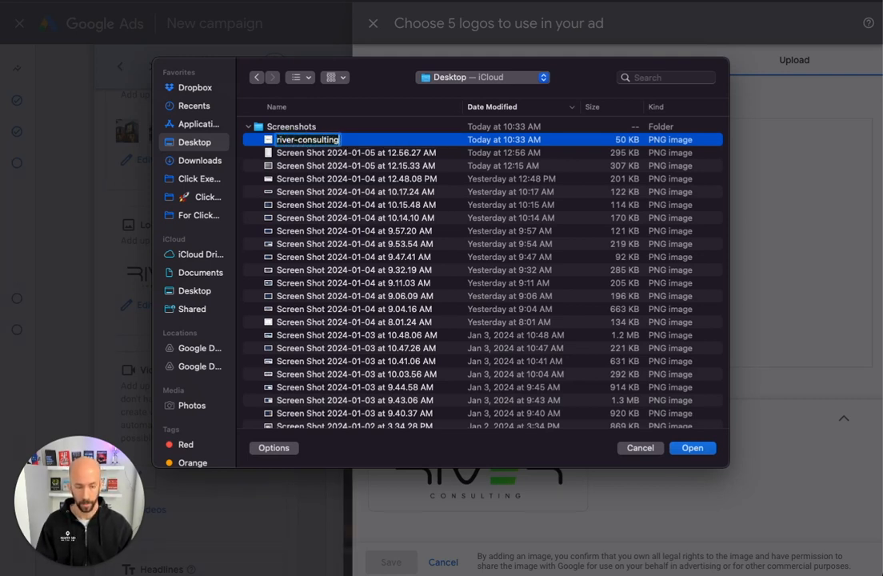
text(-logo)
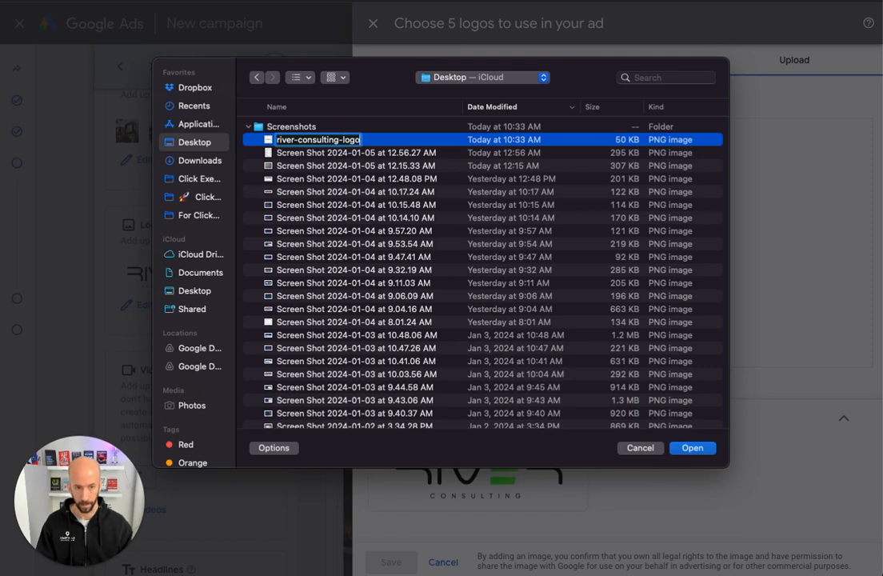
text(-mli-select)
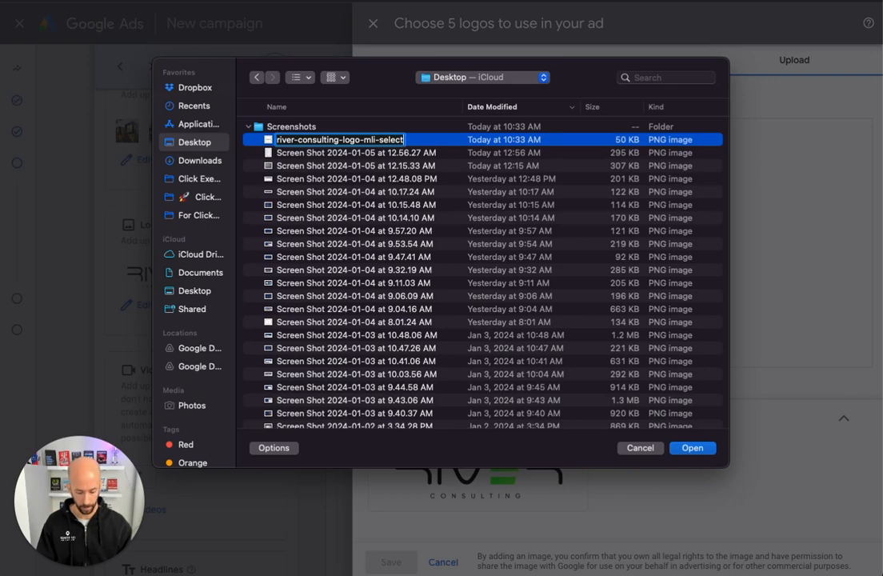
key(Return)
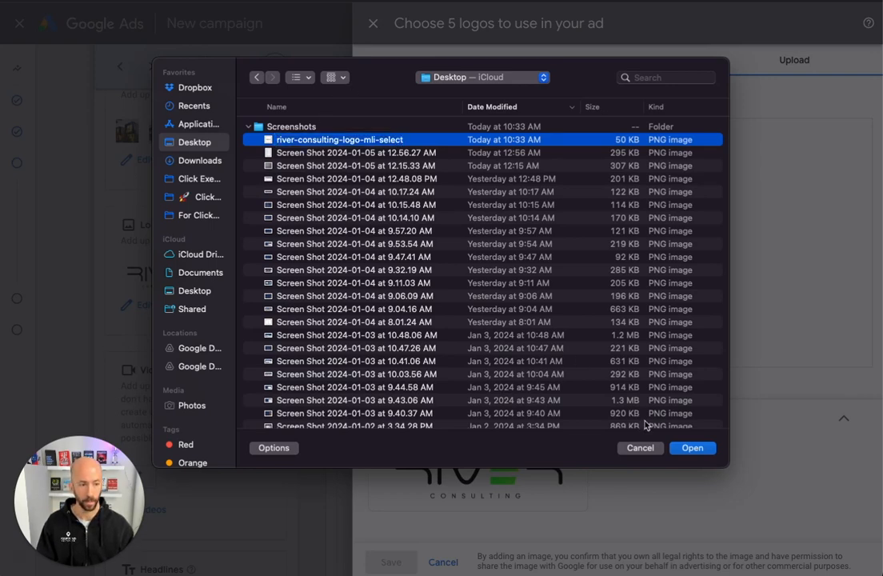
click(691, 447)
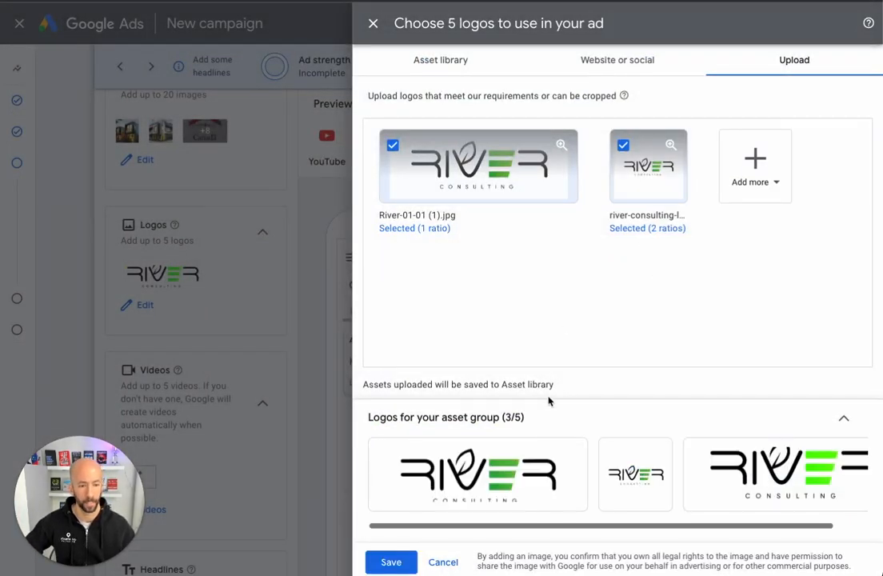
Check the crops of the uploaded river-consulting-logo-mli-select image and keep both its 1:1 and 4:1 ratios
click(613, 454)
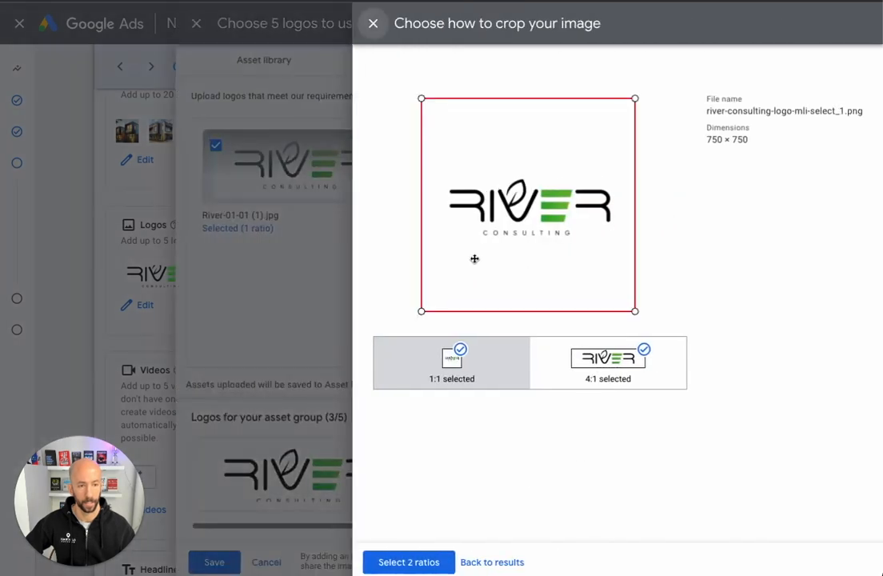
click(408, 561)
scroll(206, 346, down, 5)
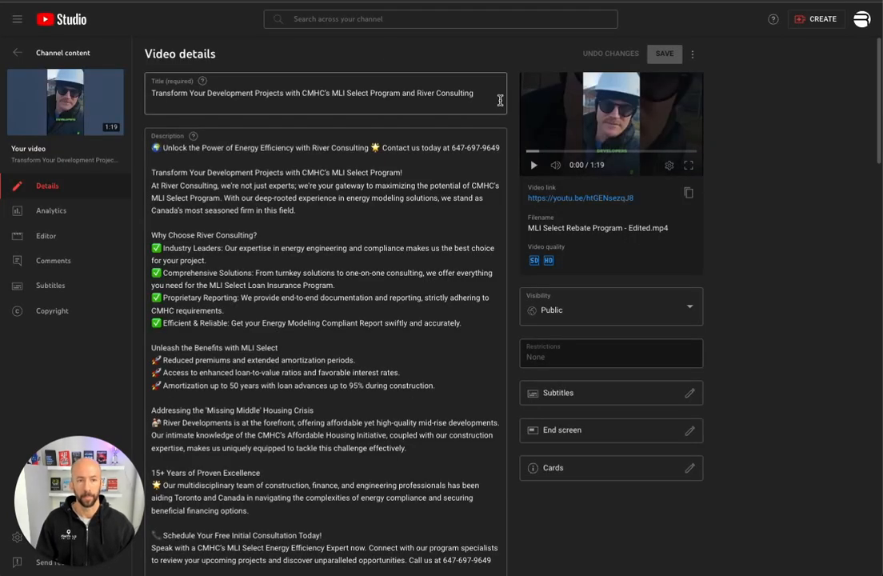
Copy the MLI Select video's link in YouTube Studio and read through its title and description
click(689, 192)
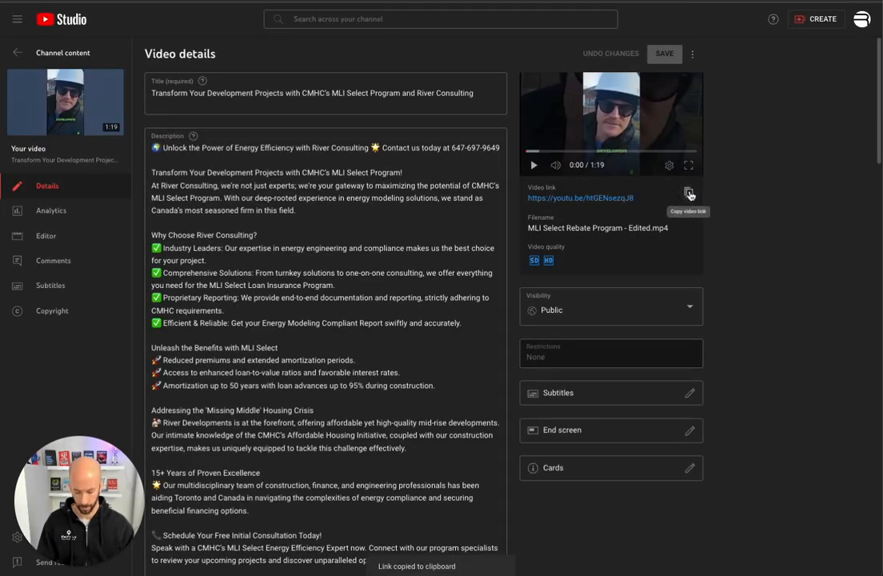
scroll(320, 306, down, 4)
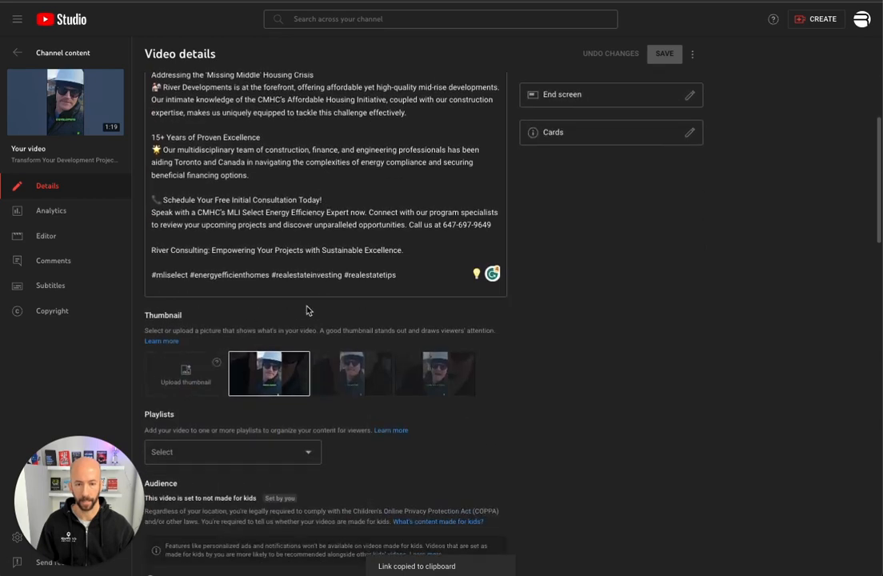
scroll(306, 252, up, 1)
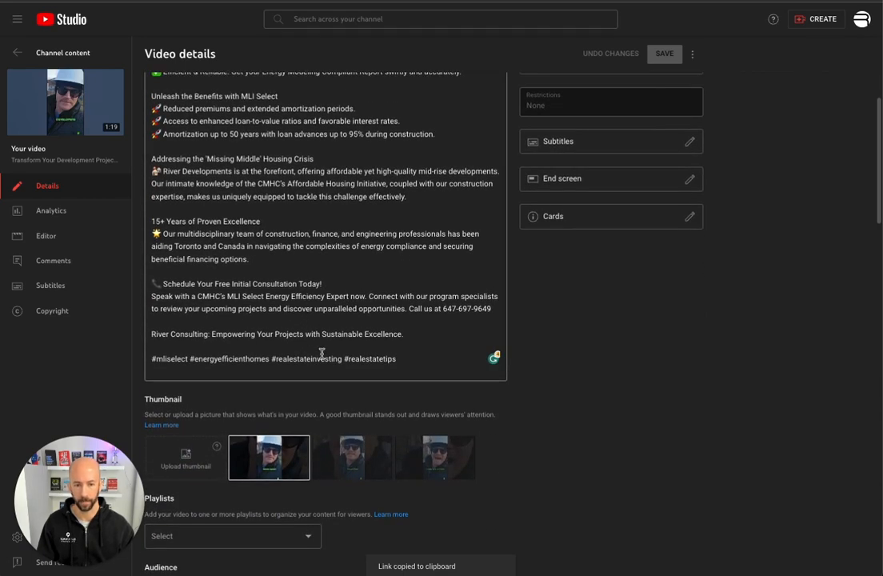
scroll(320, 348, up, 3)
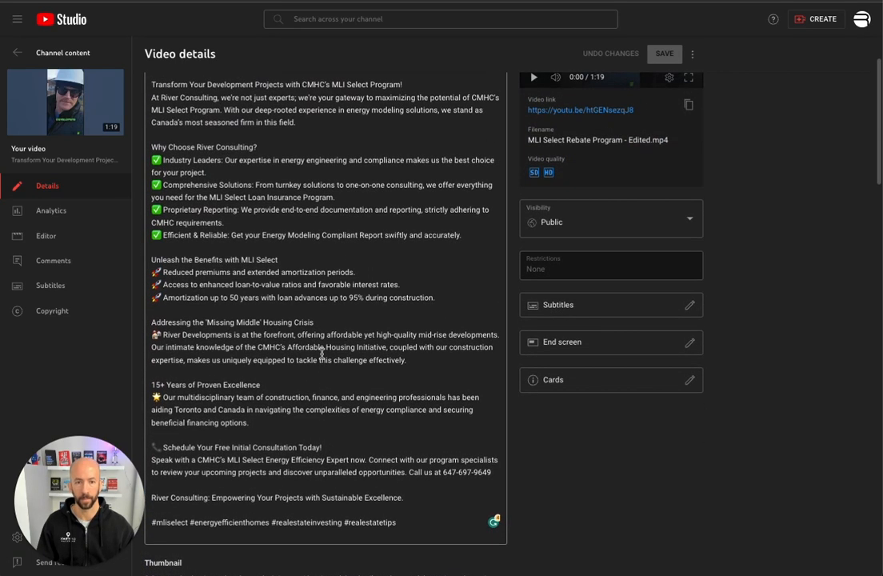
scroll(322, 353, up, 1)
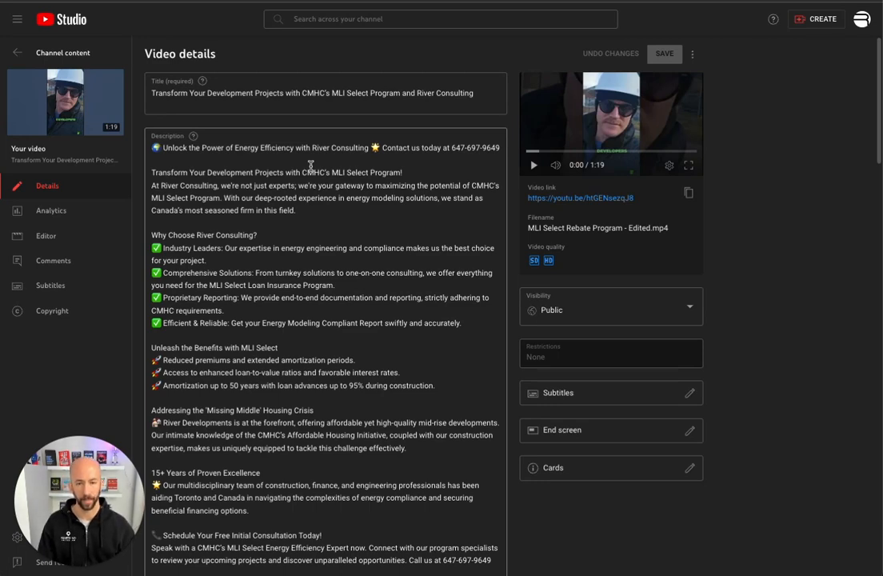
scroll(344, 264, down, 1)
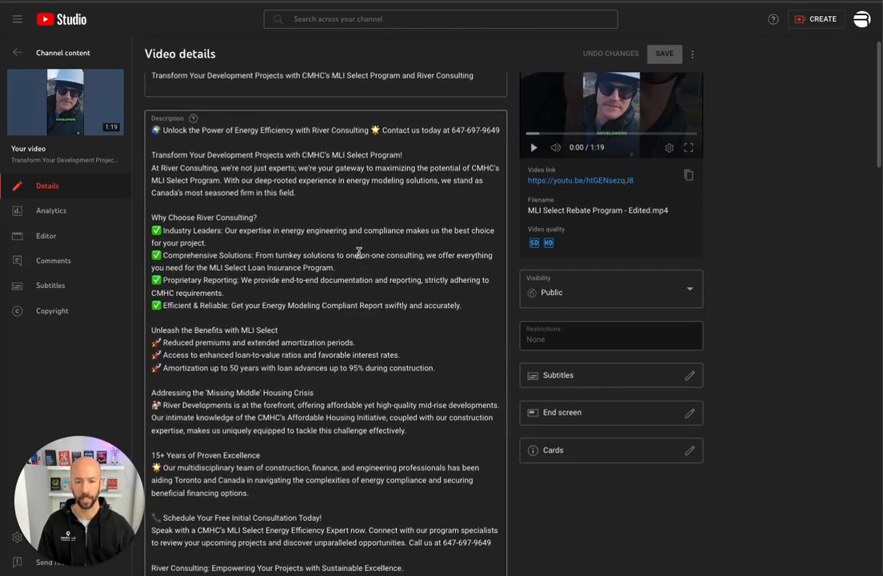
scroll(359, 253, up, 1)
scroll(359, 254, down, 4)
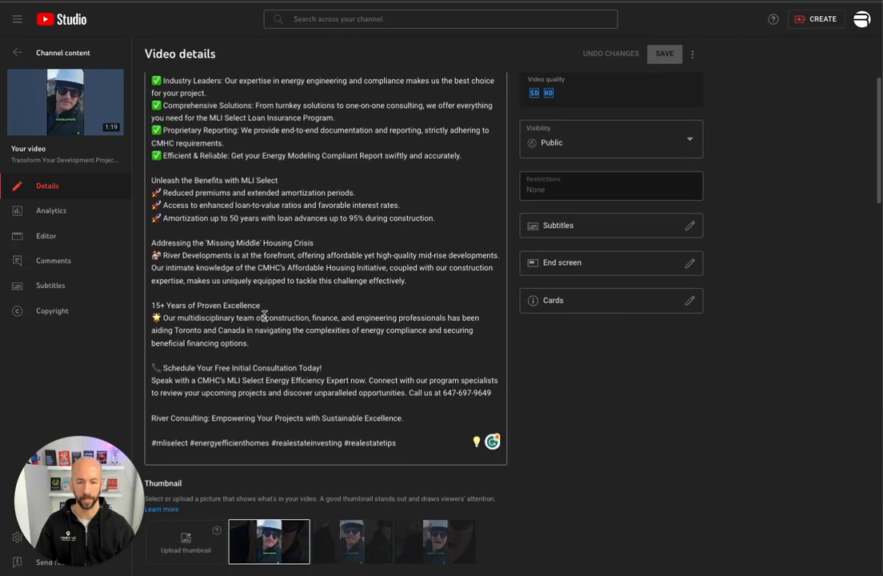
scroll(600, 271, up, 4)
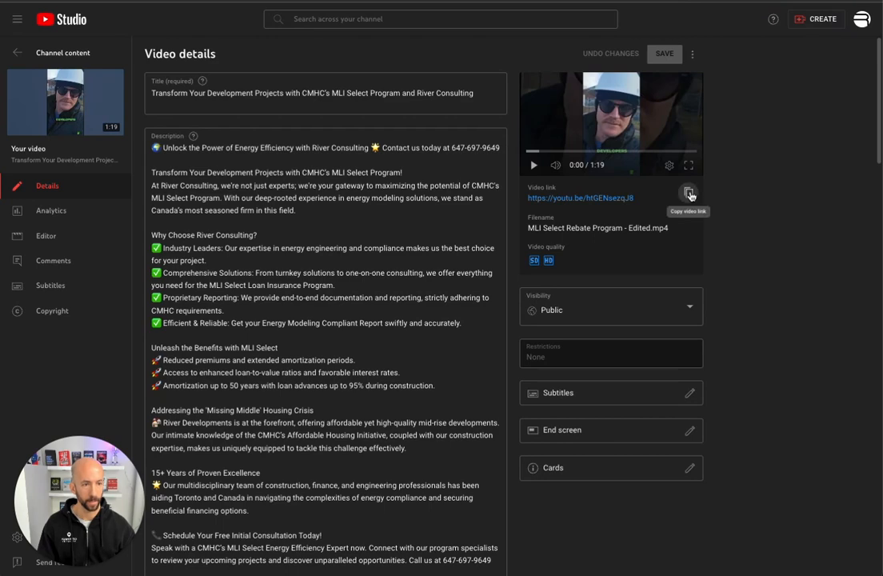
Copy the MLI Select video's link again, find it through the YouTube search in Google Ads, and save it to the asset group's videos
click(687, 193)
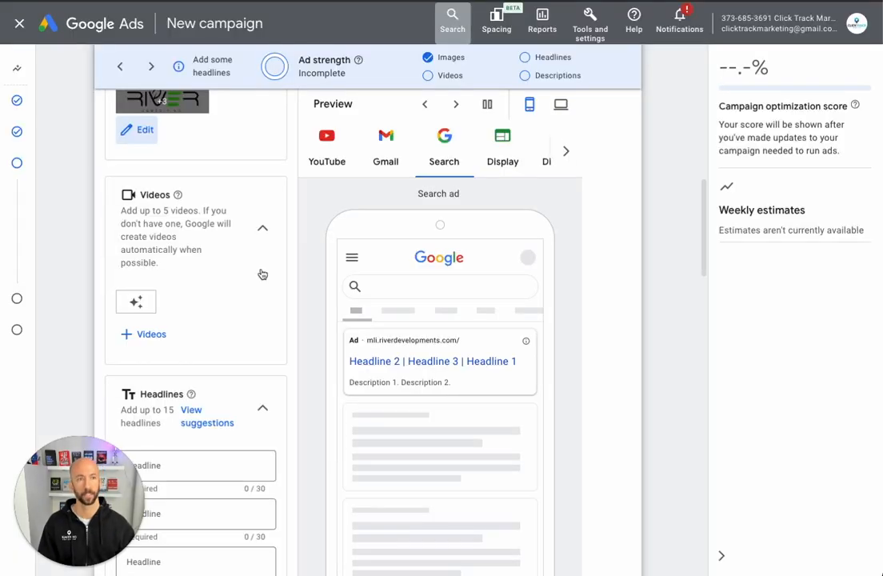
click(147, 335)
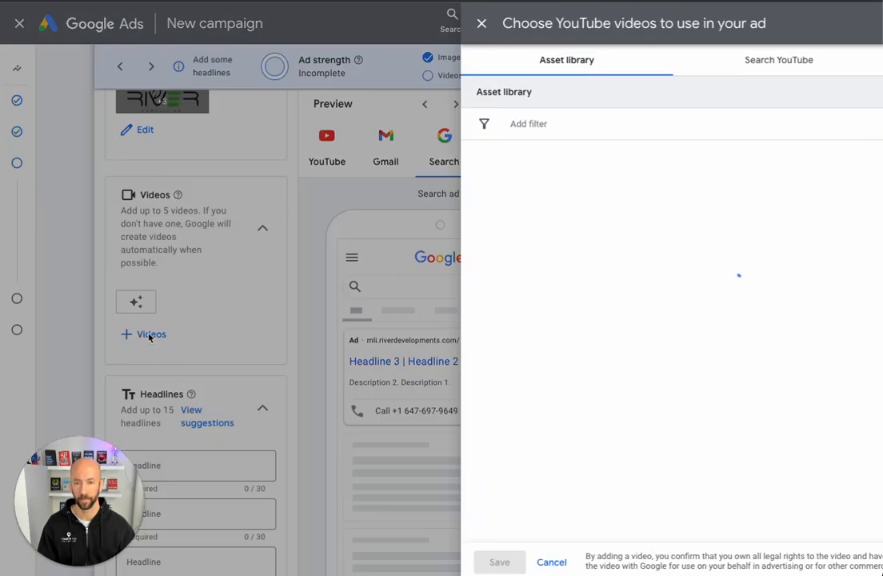
click(644, 64)
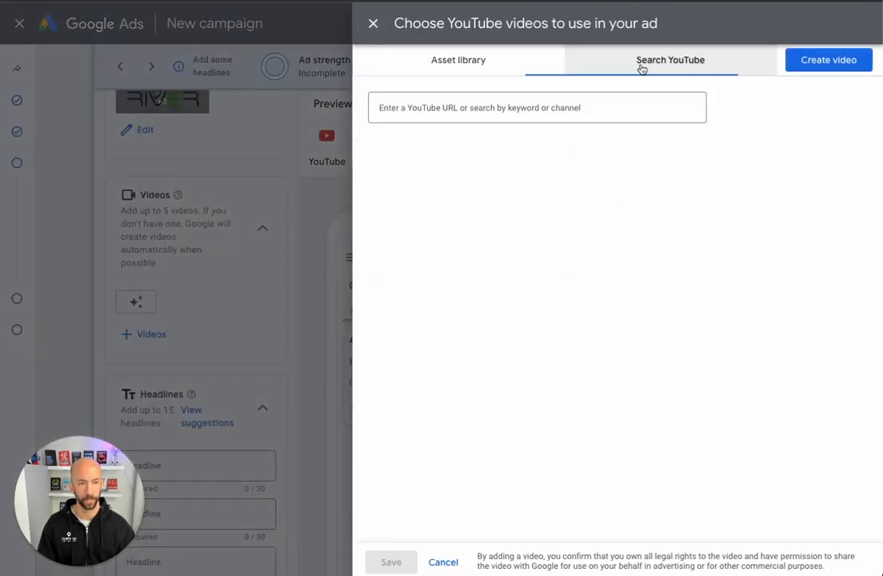
click(464, 112)
key(ctrl+v)
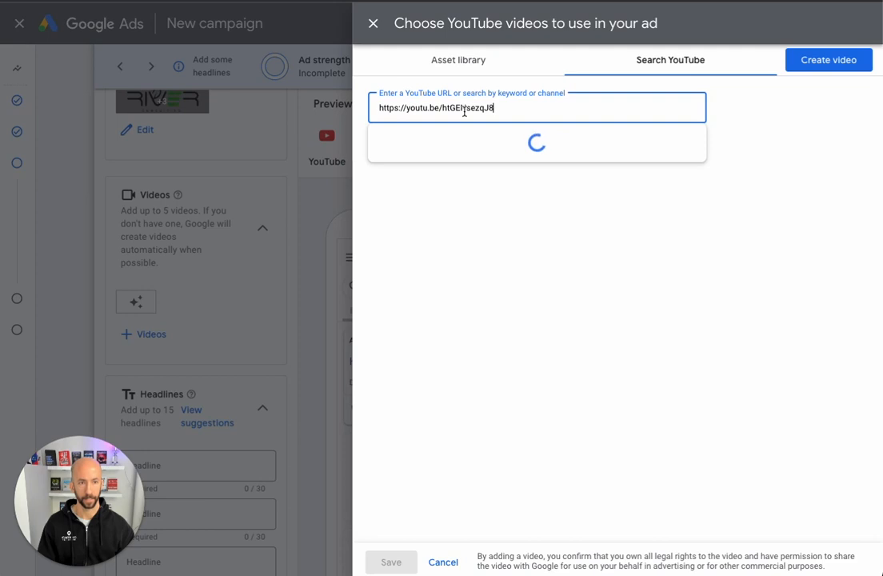
click(526, 178)
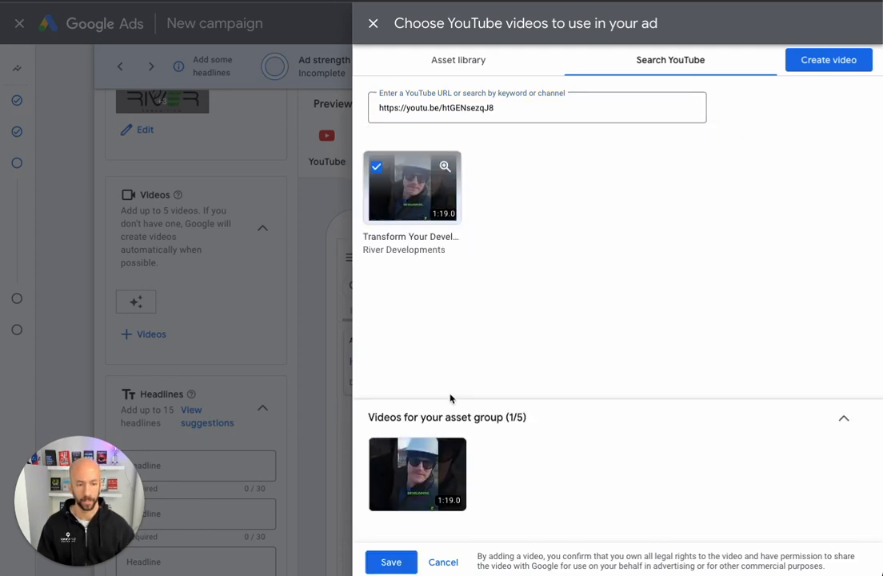
click(399, 557)
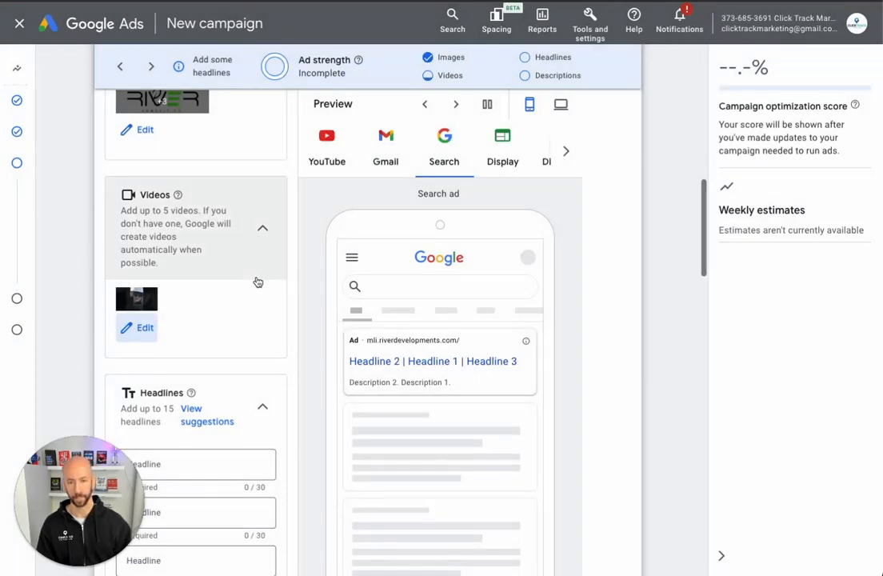
Fill the first two headlines with the suggested ideas CMHC MLI Select and MLI Select Program Consulting
scroll(296, 328, down, 3)
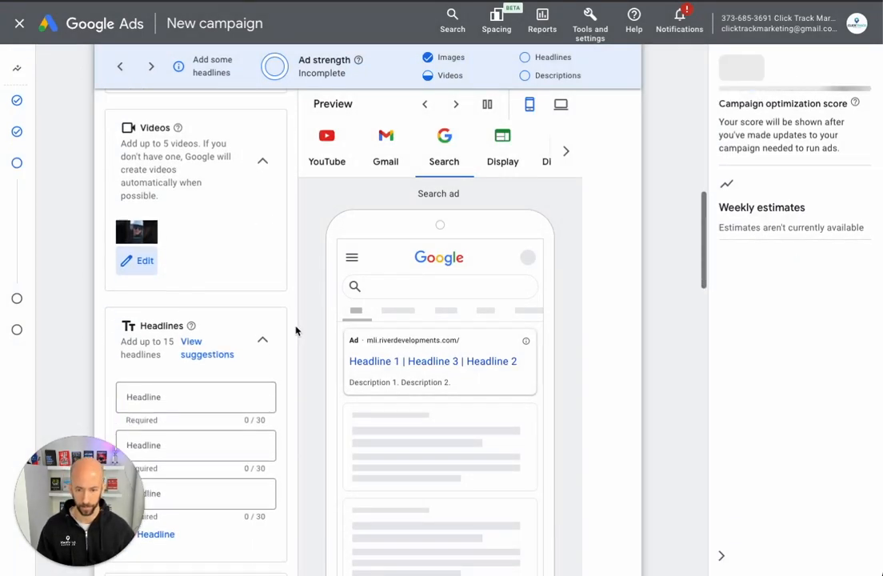
scroll(296, 329, down, 1)
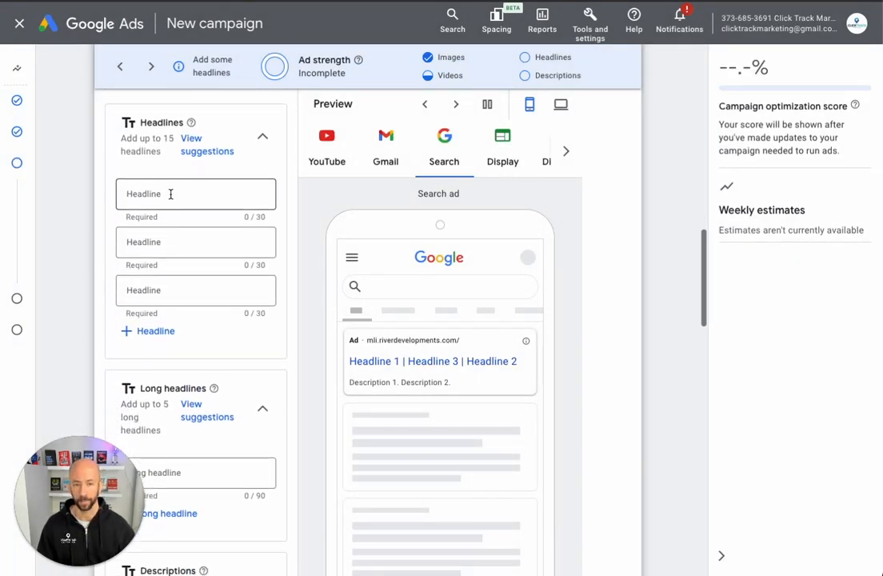
click(170, 193)
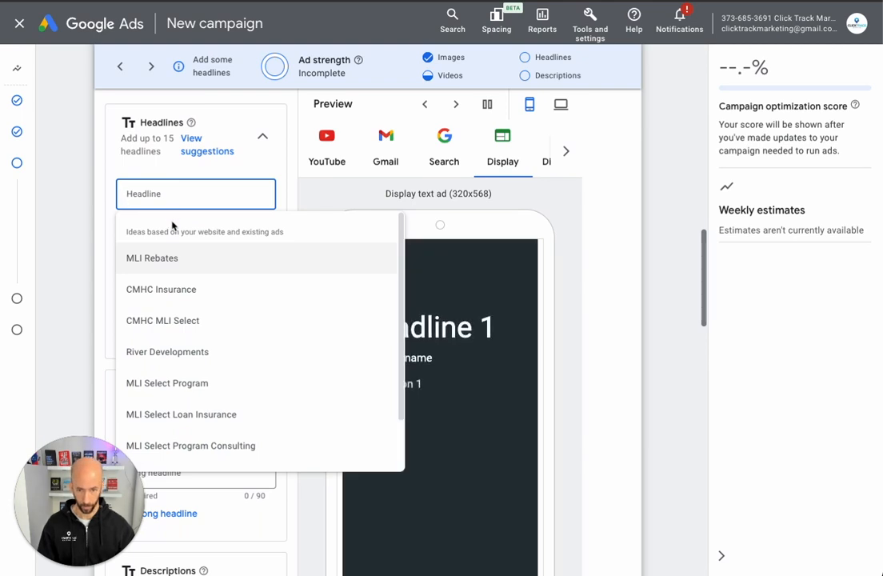
click(173, 321)
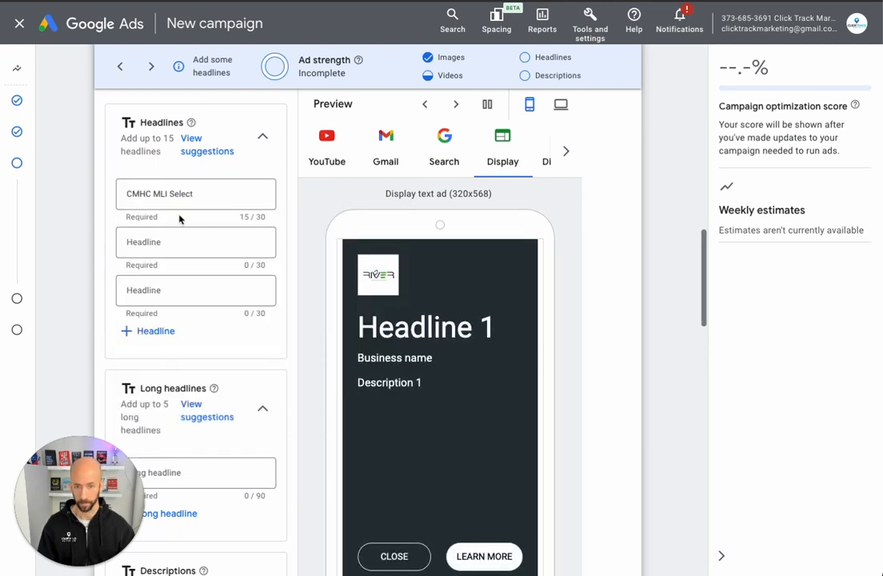
click(164, 274)
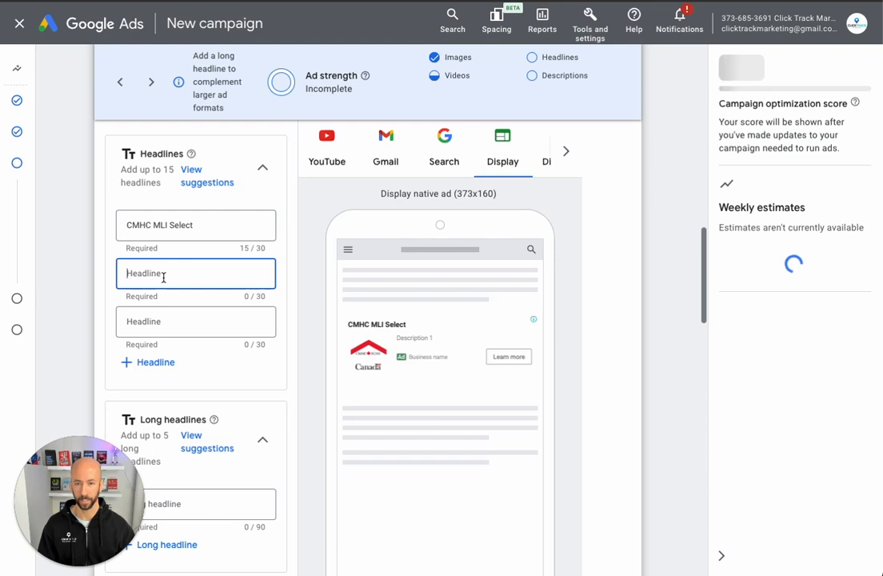
scroll(198, 410, down, 1)
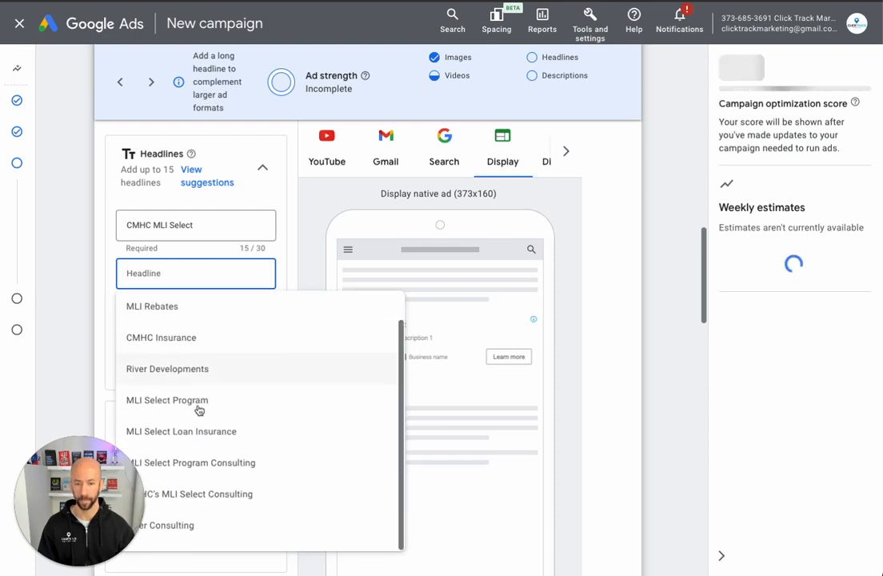
click(197, 467)
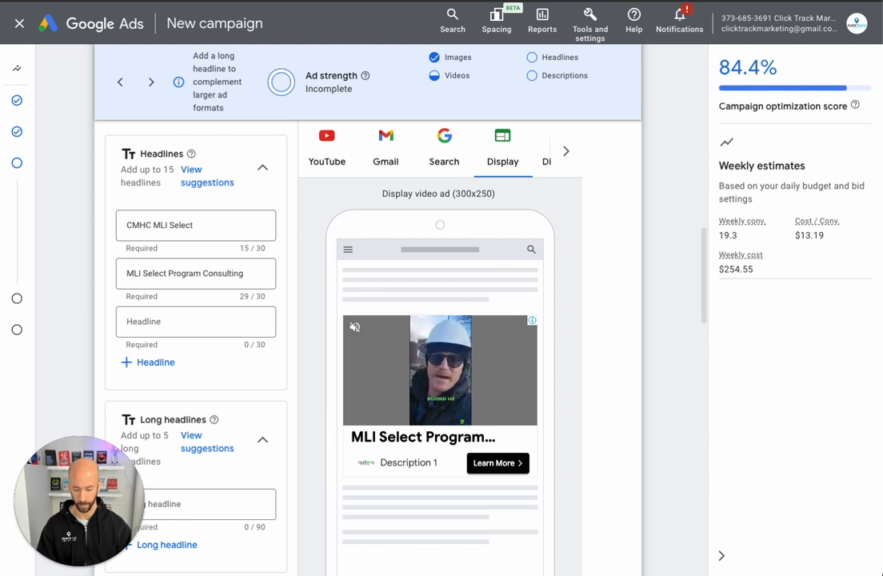
Paste "MLI: Efficient Financing" as the third headline and "Eco Projects? Go MLI" as the fourth
click(166, 325)
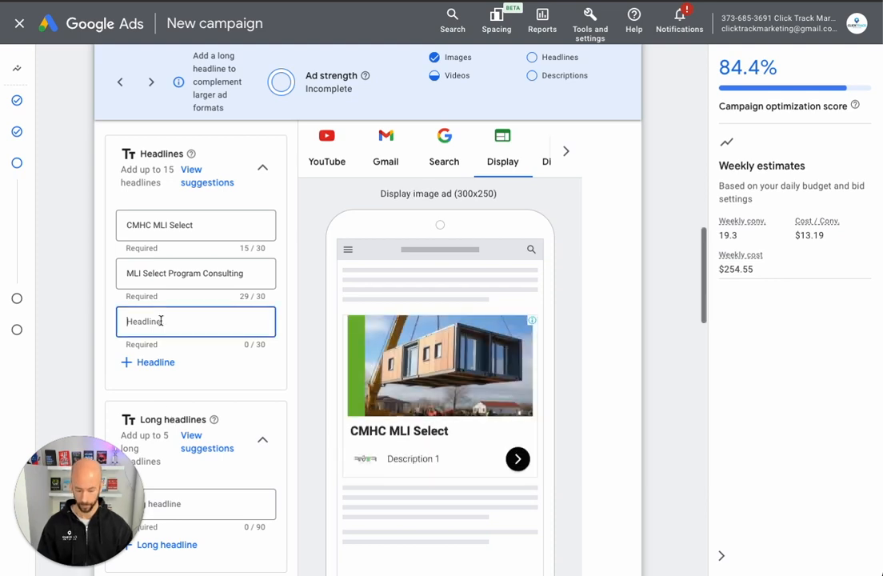
key(ctrl+v)
click(111, 339)
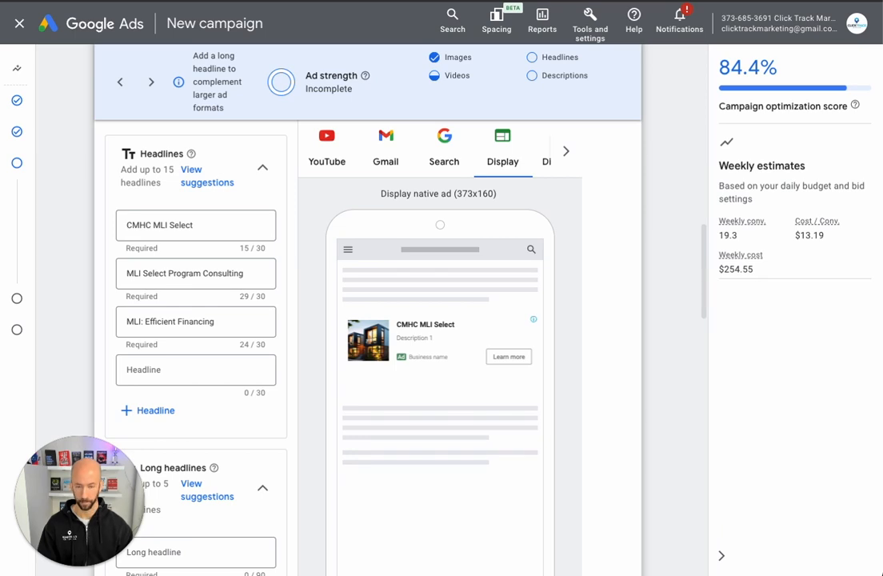
click(151, 368)
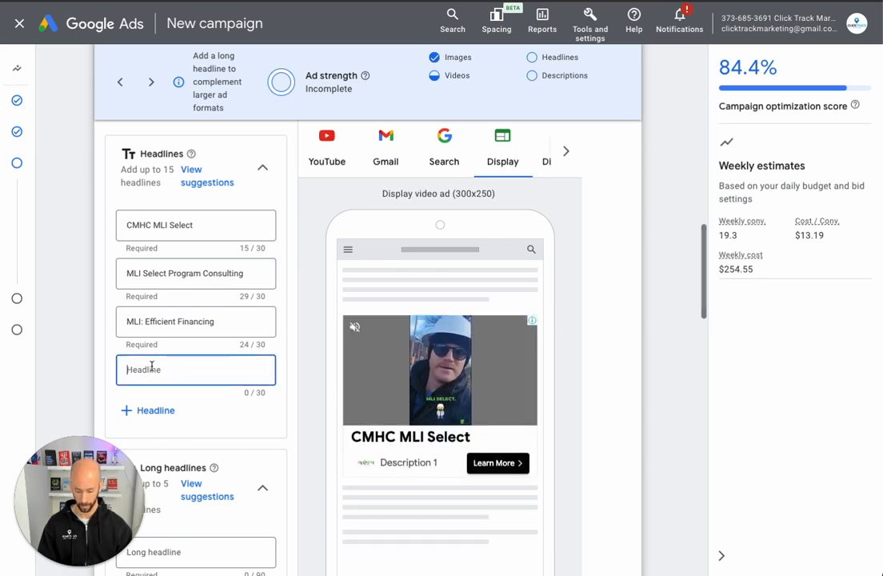
key(ctrl+v)
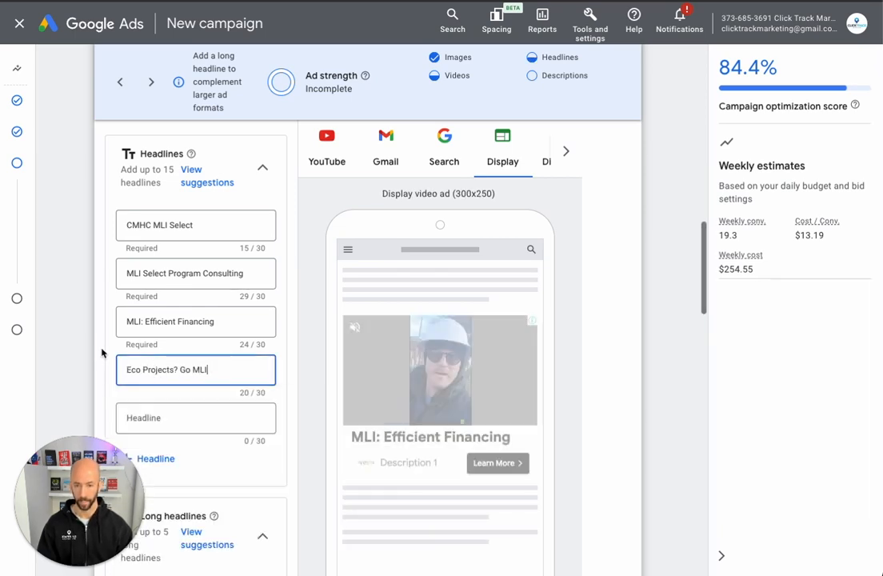
click(101, 353)
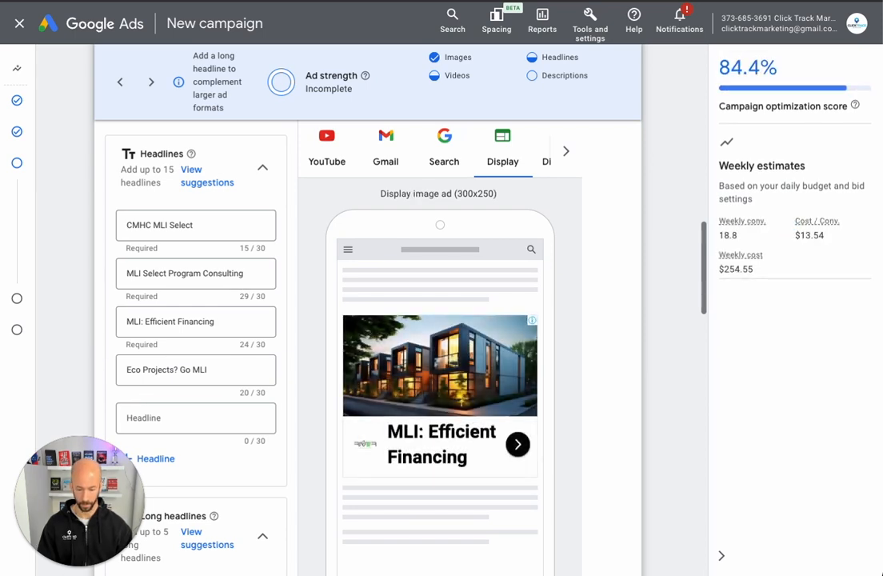
Enter "Favorable Investment Terms" as the fifth headline
click(159, 416)
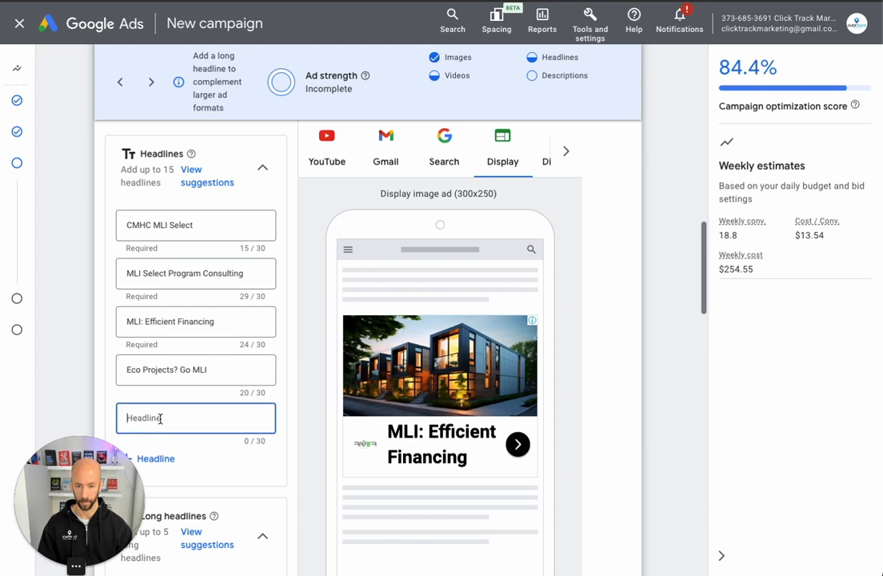
text(Favorabl)
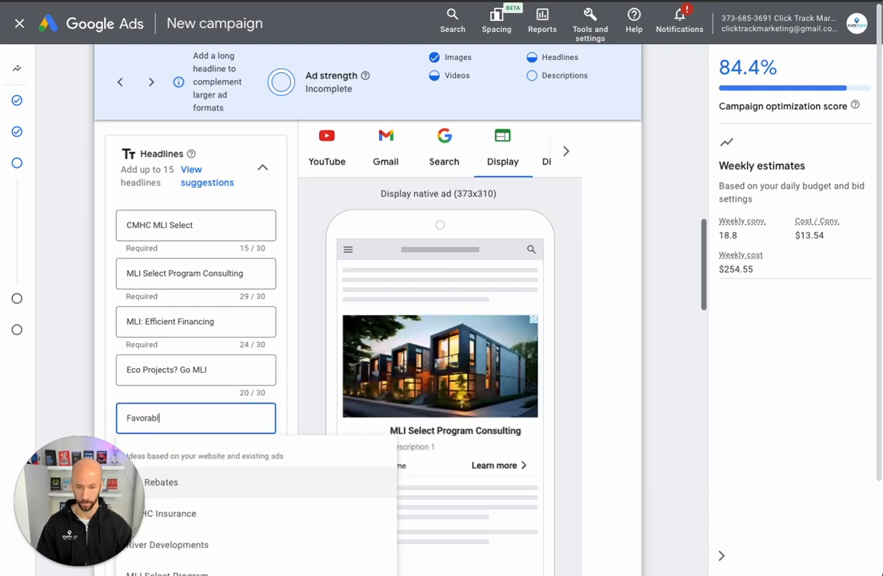
text(e Inve)
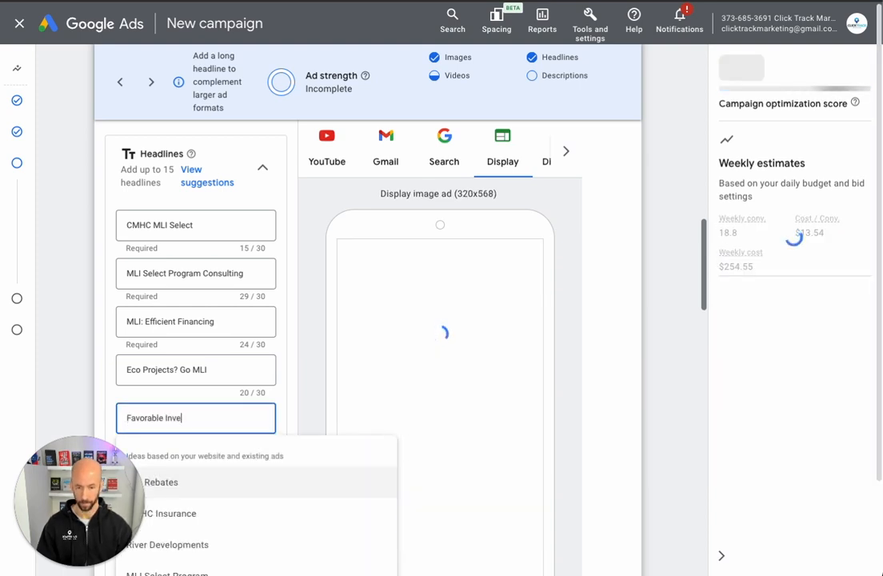
text(st)
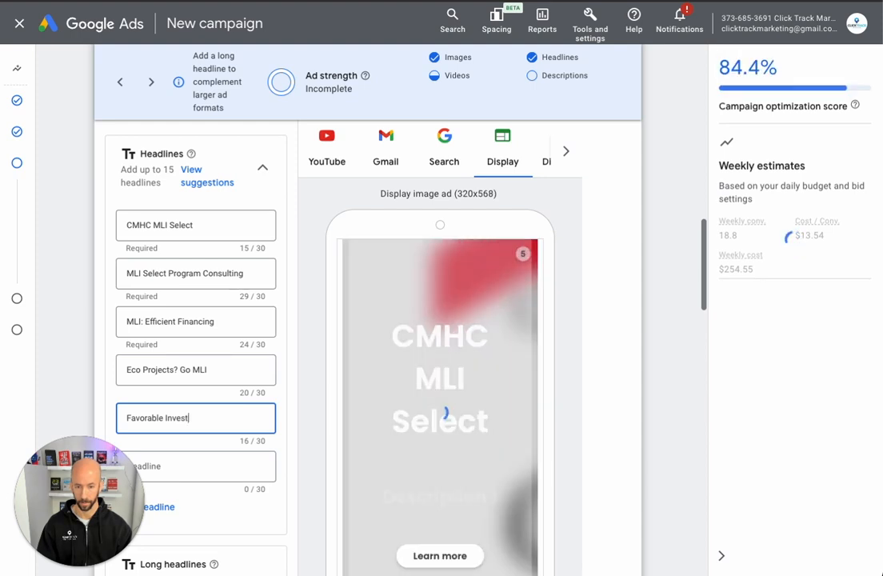
text(ment Terms)
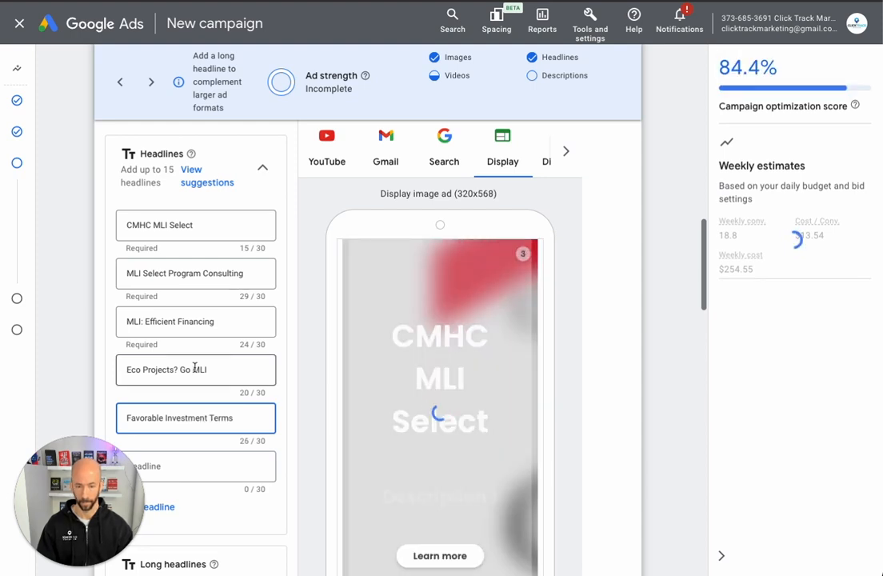
Paste the copied line beginning "Explore MLI Select for eco-friendly" as the first long headline
scroll(194, 370, down, 3)
scroll(195, 369, down, 1)
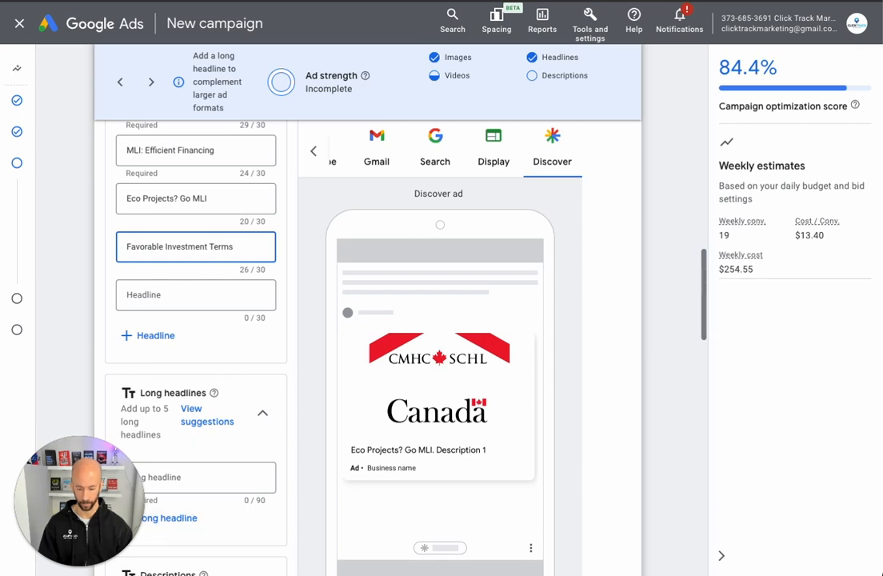
key(super+Tab)
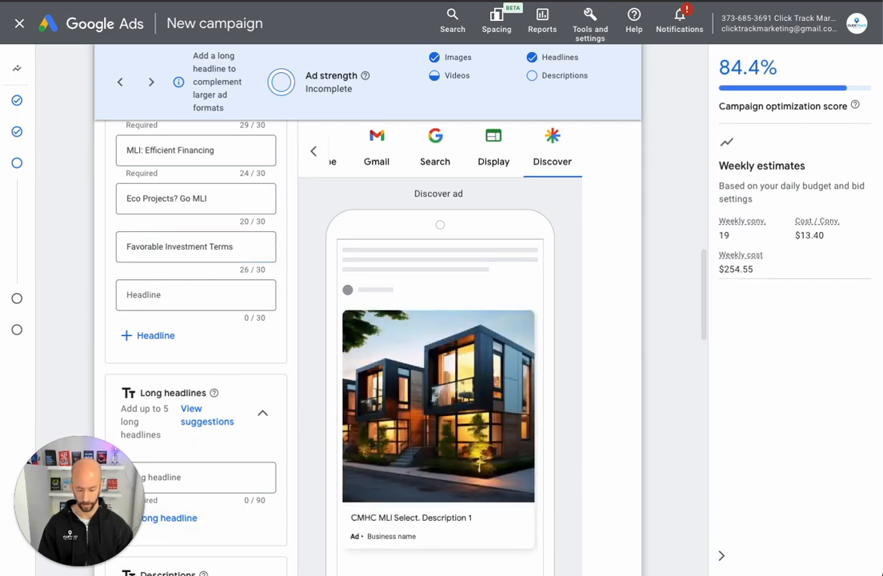
scroll(176, 317, down, 3)
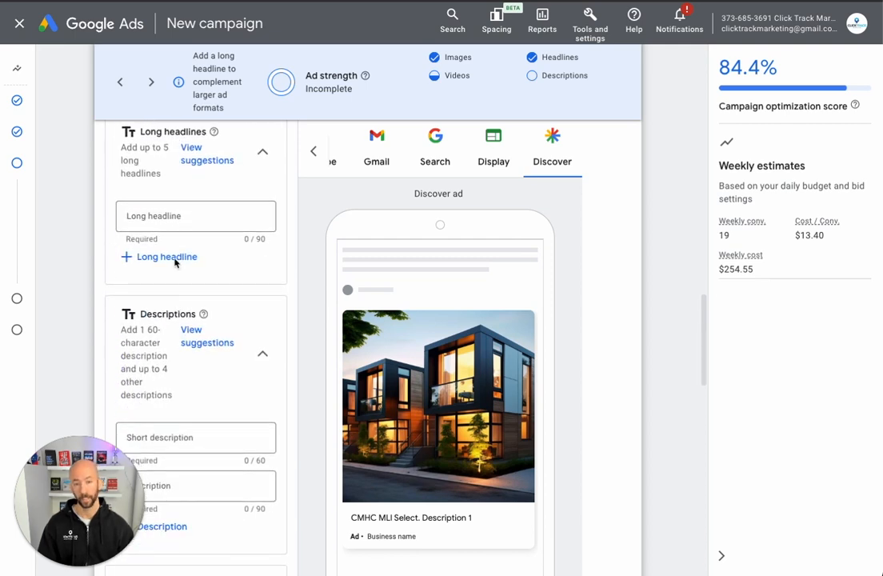
click(169, 222)
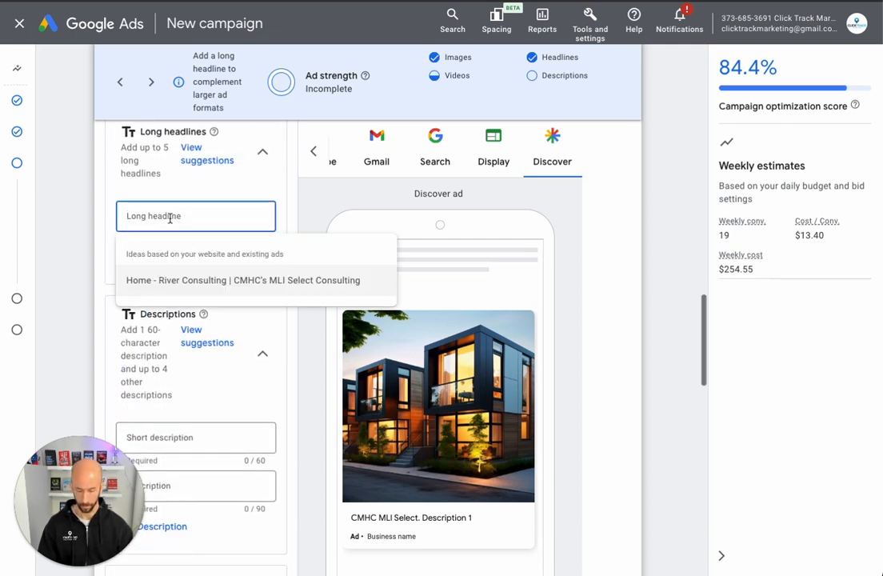
key(ctrl+v)
click(103, 233)
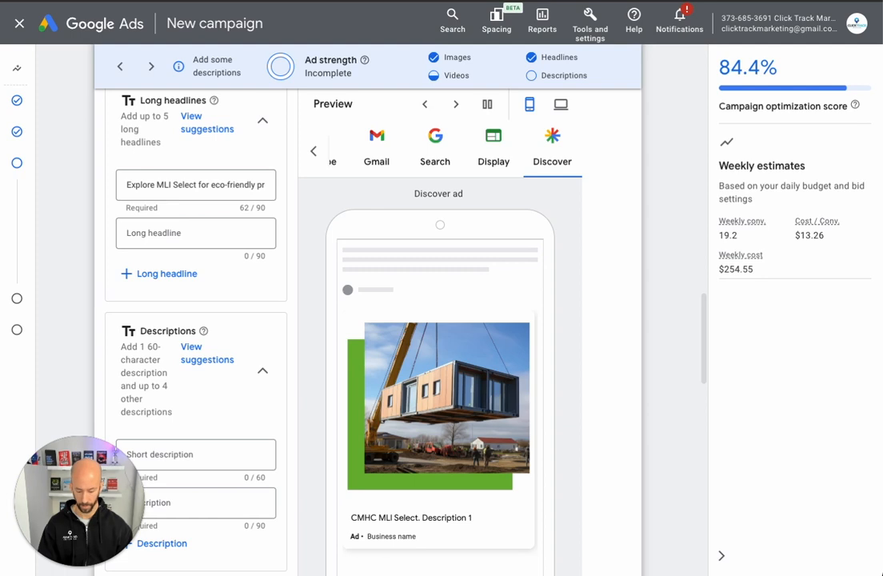
Paste "Achieve sustainability with MLI financing. Apply today" as the second long headline
click(162, 231)
key(ctrl+v)
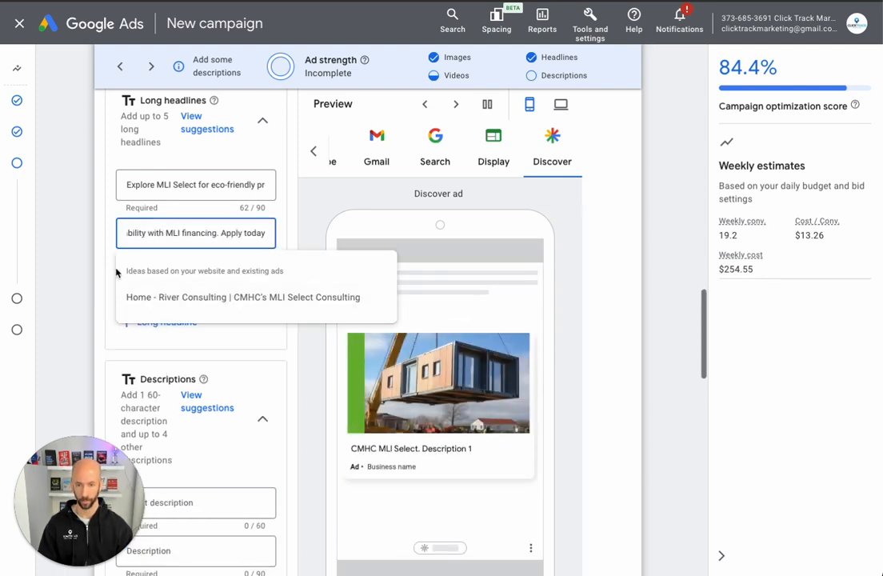
click(122, 354)
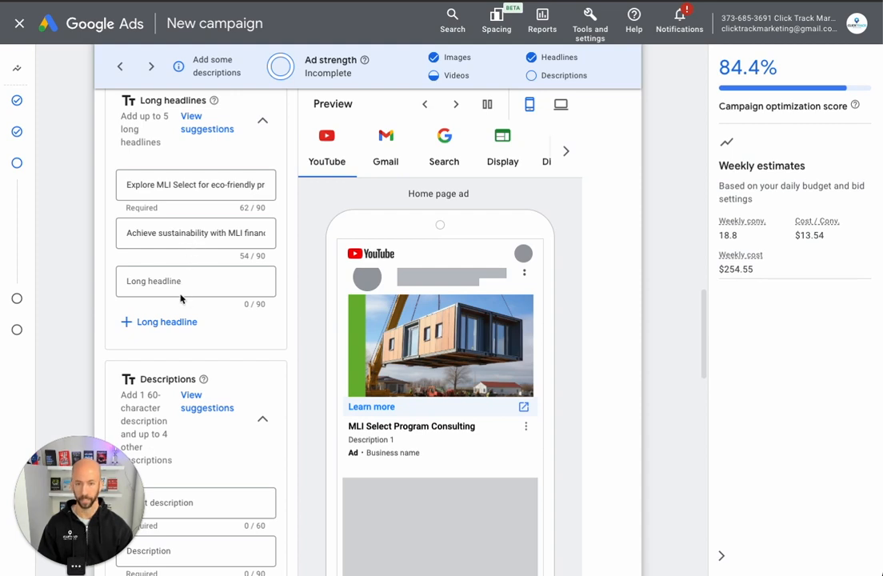
Enter "Get favorable terms with MLI Select. Call Us Today." as the short description
scroll(181, 298, down, 4)
click(168, 347)
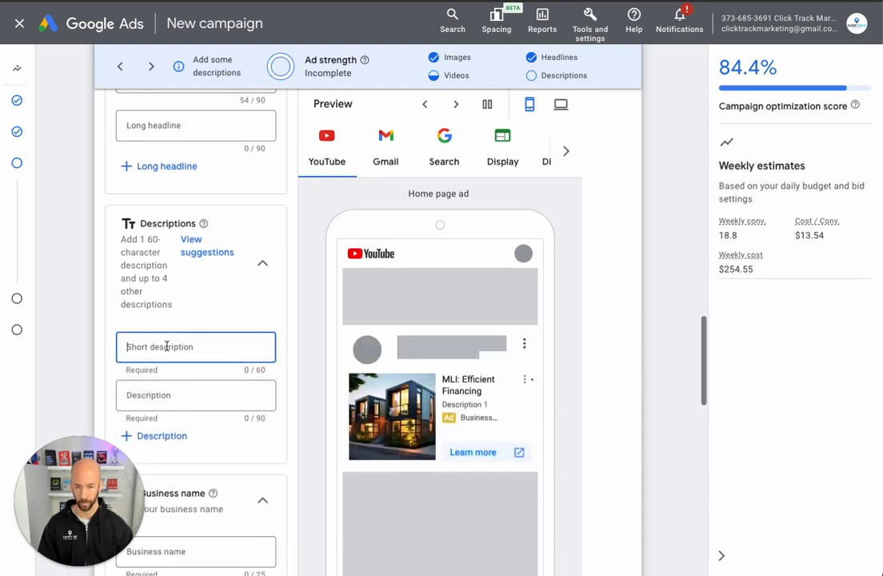
text(Get favorable terms with MLI Select.)
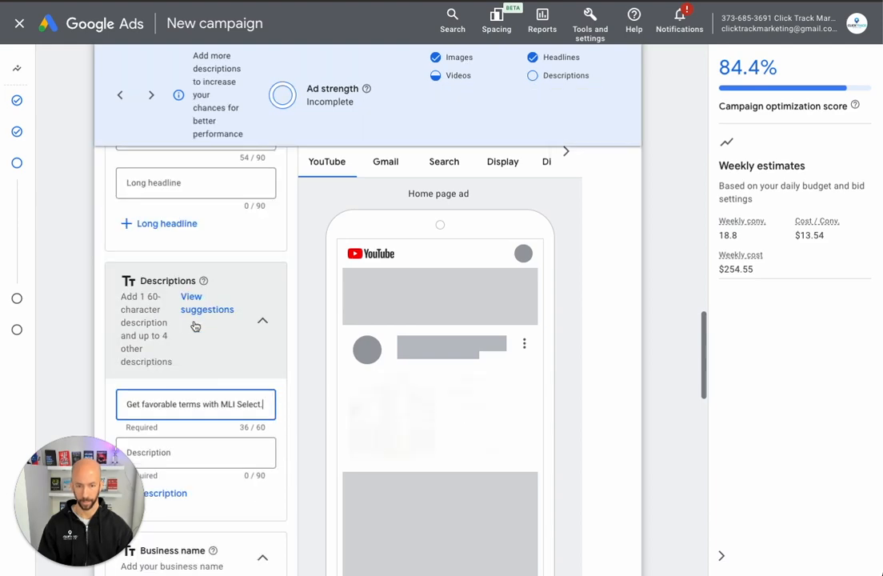
text(C)
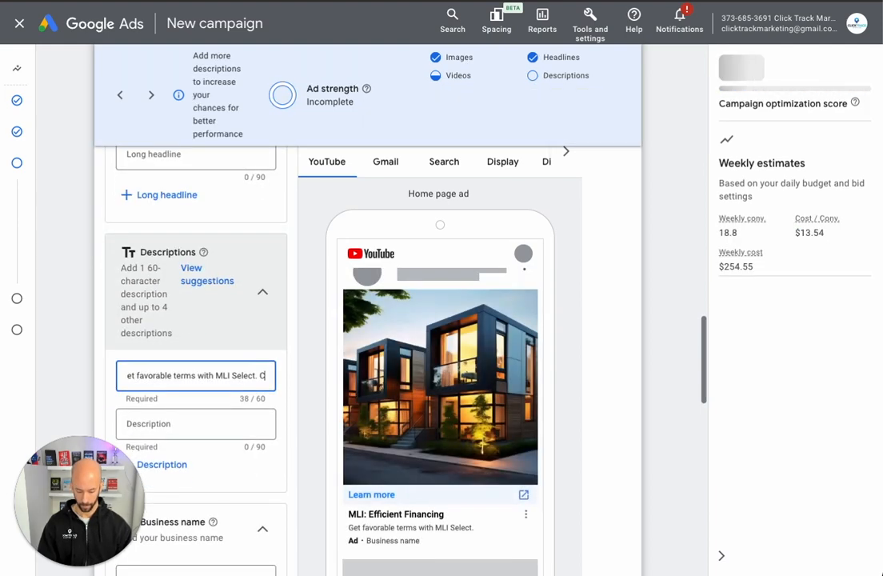
text(all Us Today)
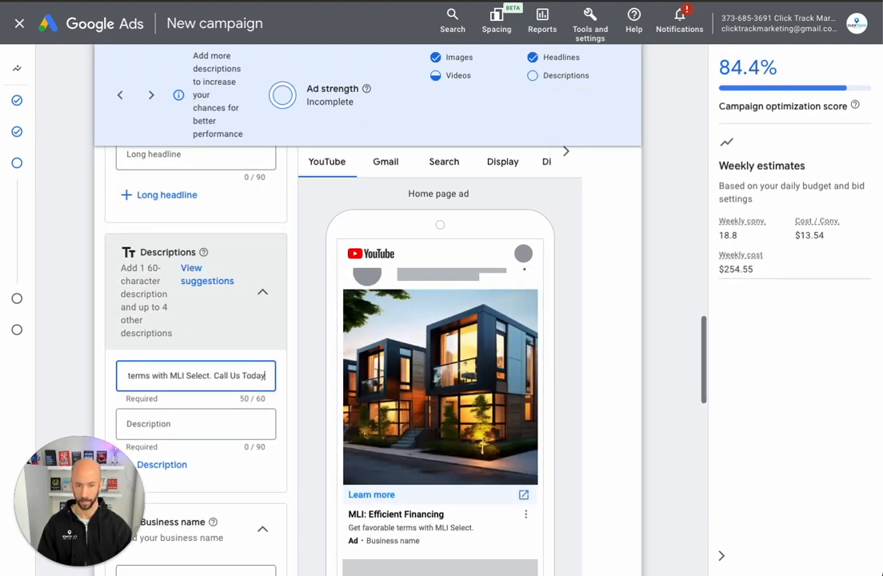
text(.)
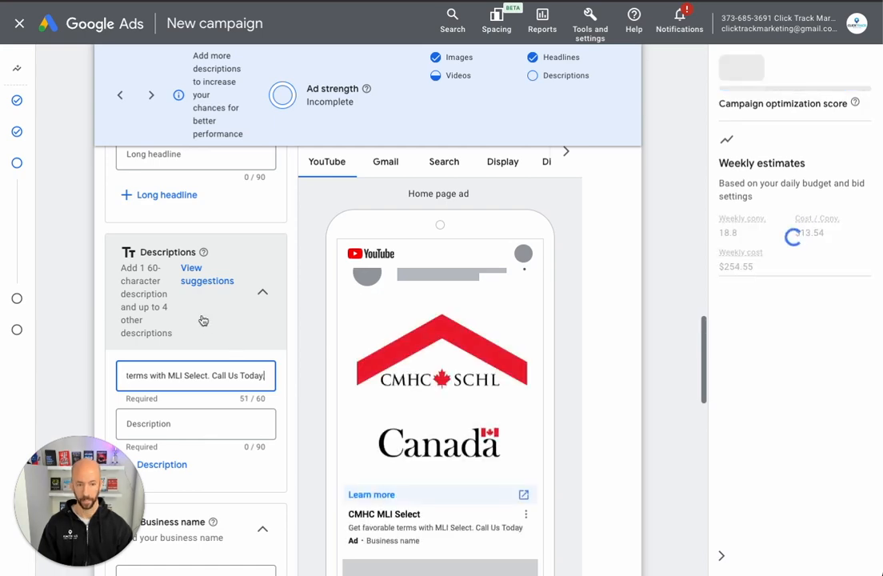
Set the asset group's business name to River Consulting
scroll(203, 318, down, 4)
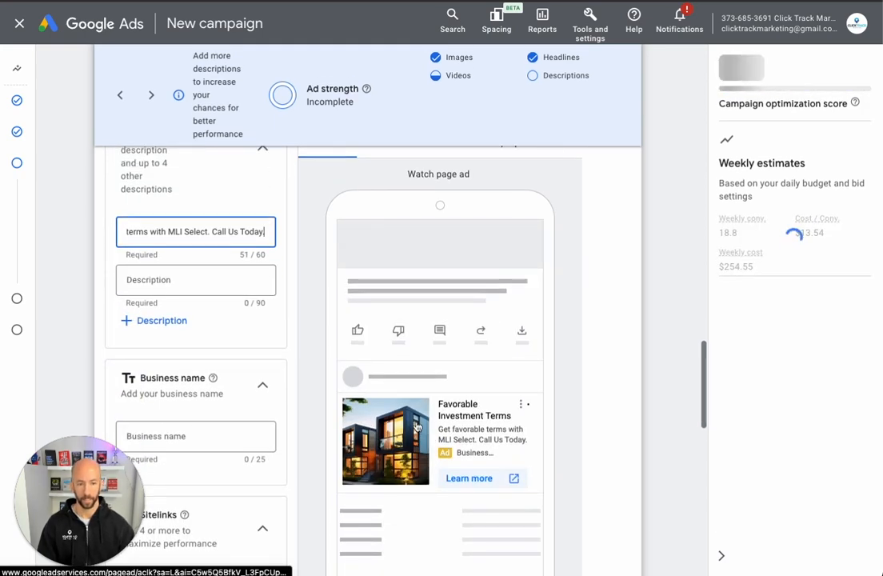
scroll(172, 341, down, 1)
scroll(172, 342, down, 1)
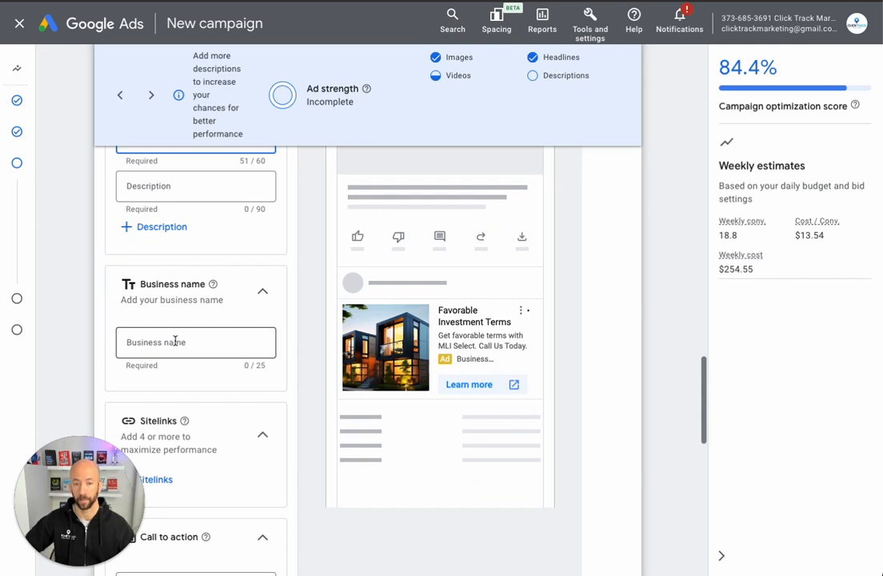
click(174, 341)
text(River Consulting)
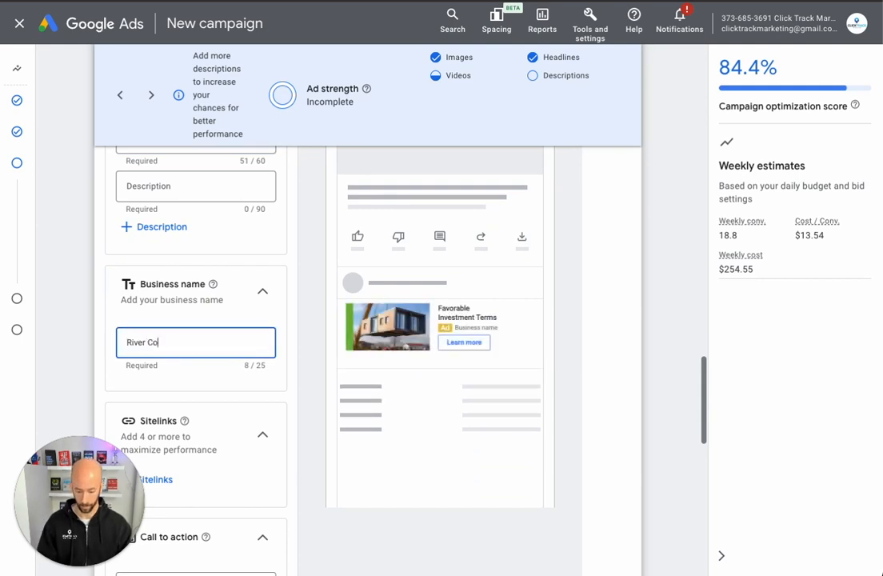
View the fields of the sitelink creation form, and leave it without adding any sitelinks
scroll(218, 298, down, 2)
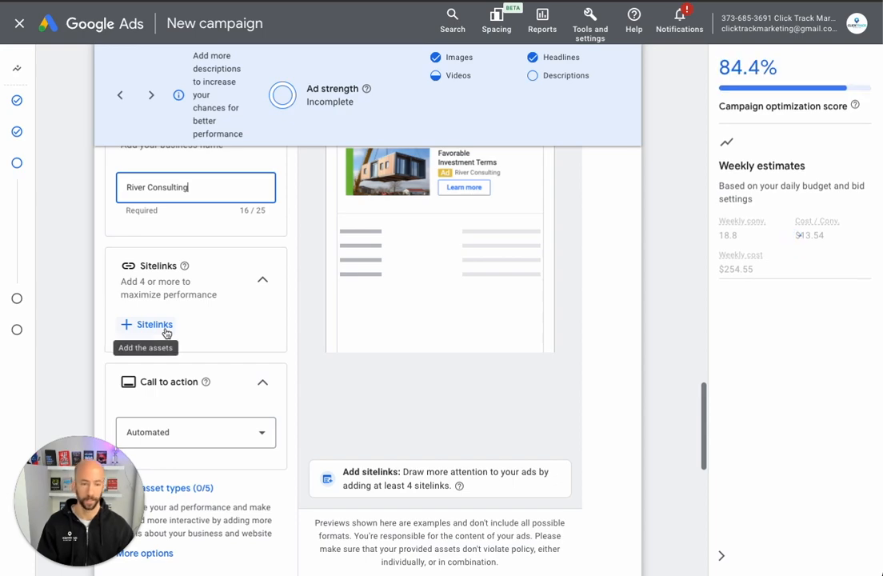
click(155, 324)
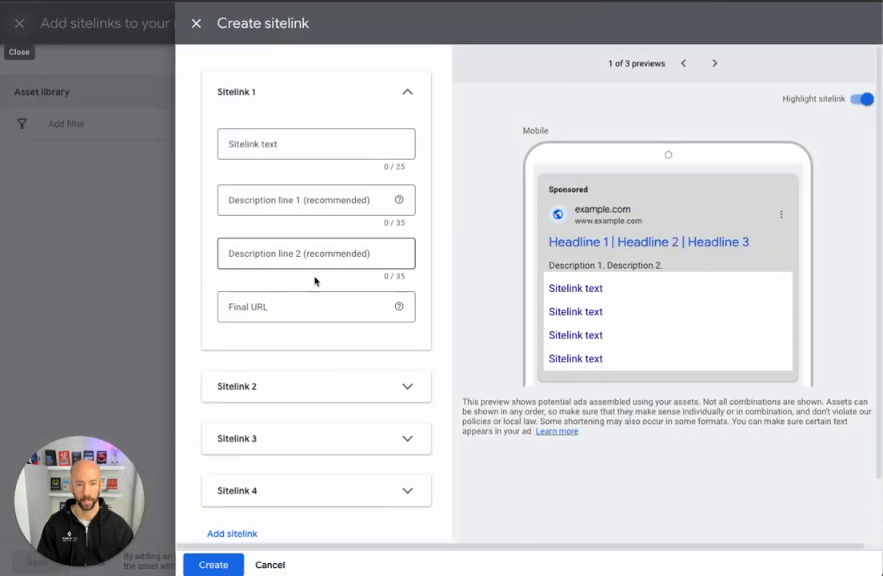
scroll(315, 282, down, 2)
click(270, 565)
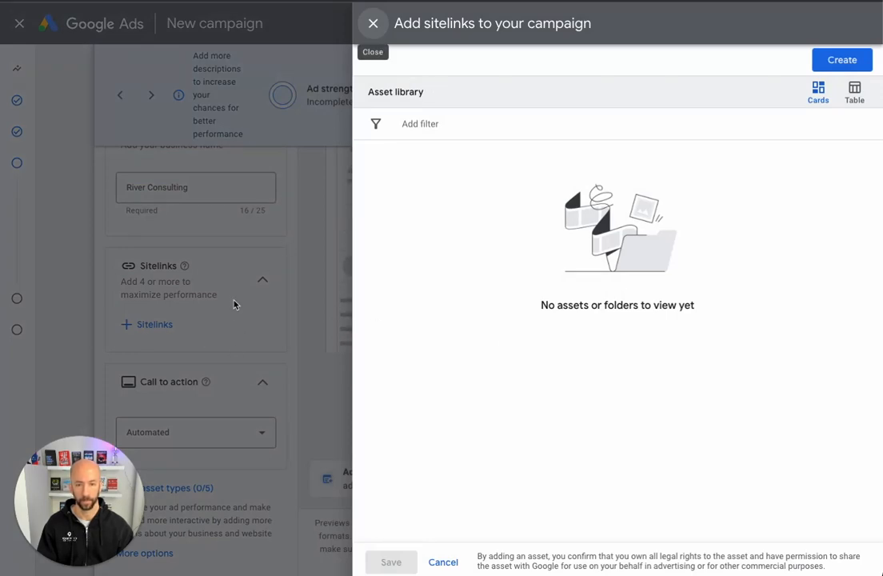
click(229, 311)
Try to use the copied keyword list as the audience signal's own data, and clear the search again
scroll(236, 306, down, 5)
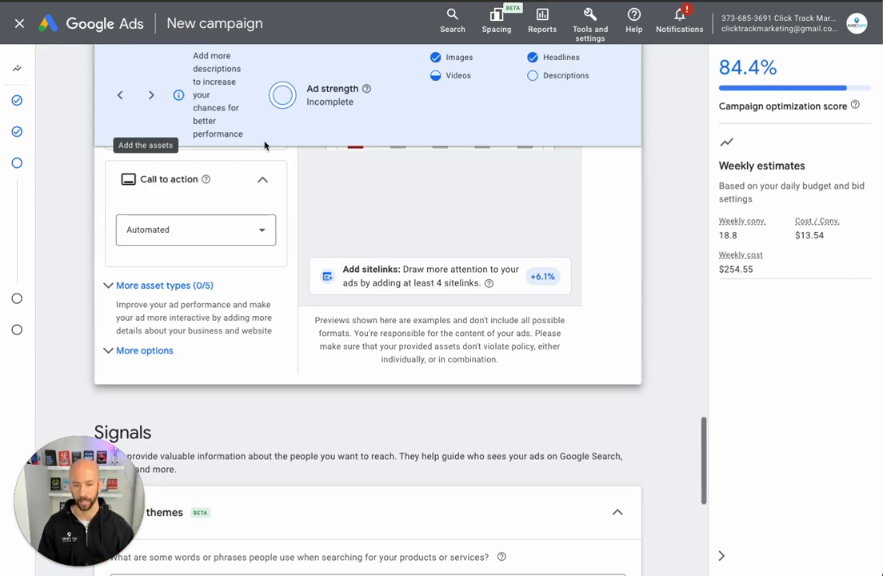
scroll(254, 349, down, 1)
scroll(254, 348, down, 5)
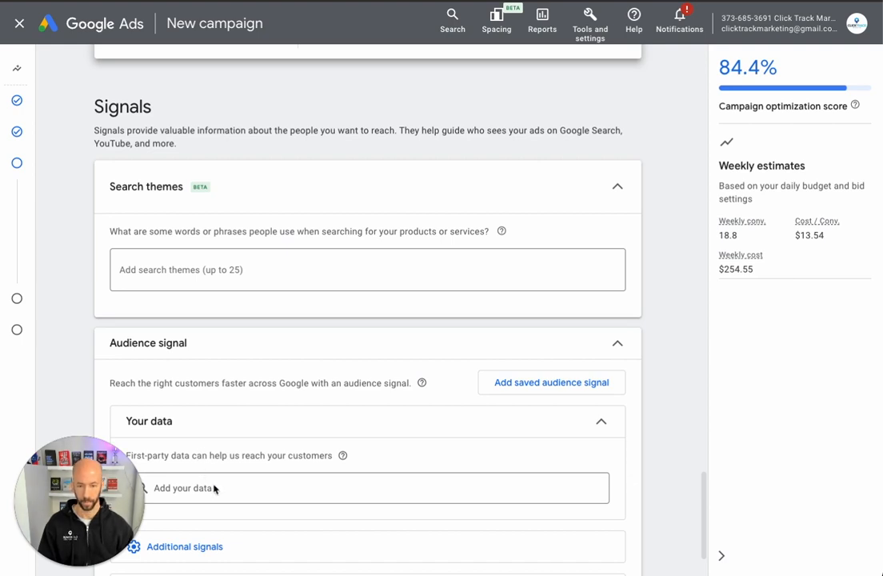
scroll(213, 467, down, 3)
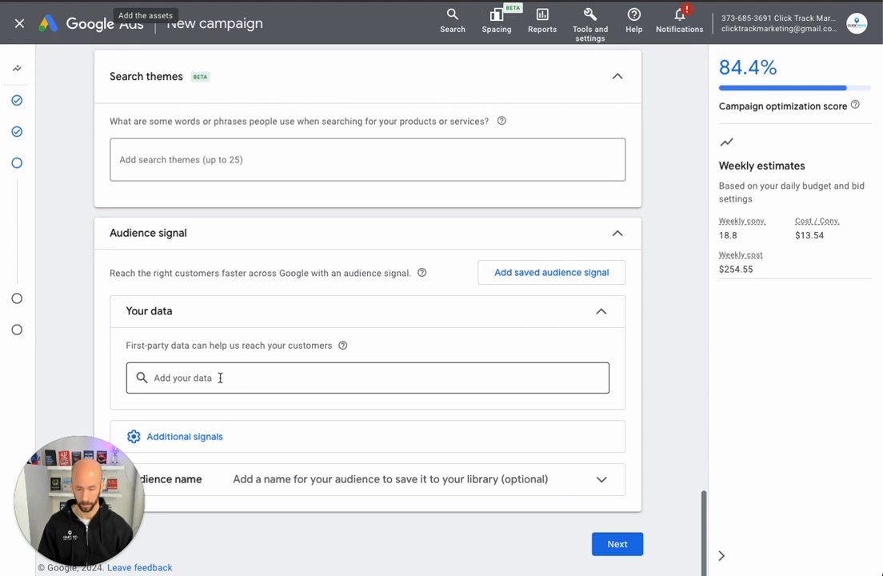
click(220, 377)
key(ctrl+v)
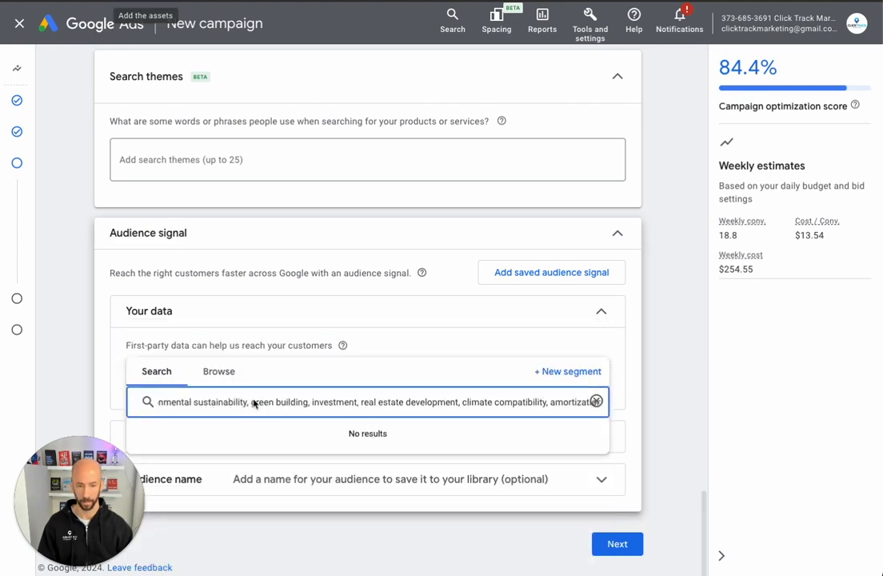
triple_click(339, 414)
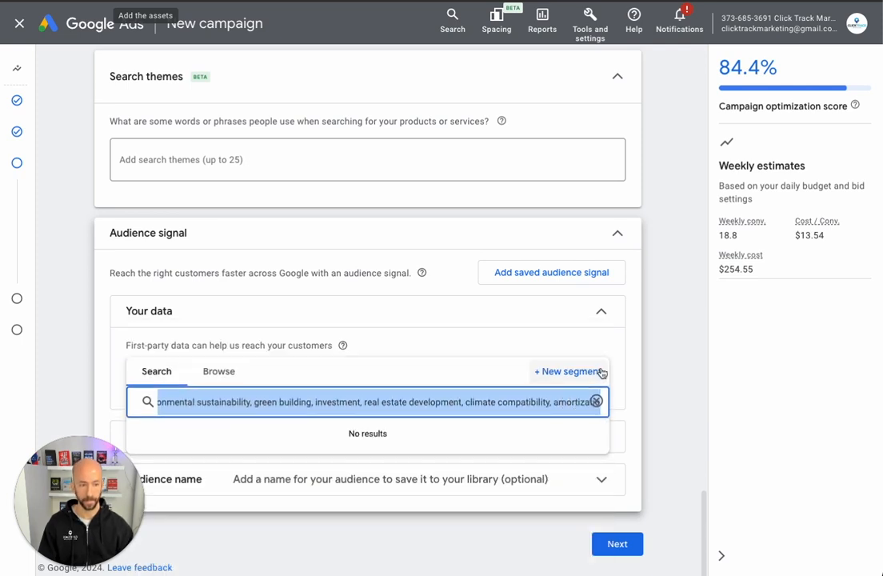
click(596, 402)
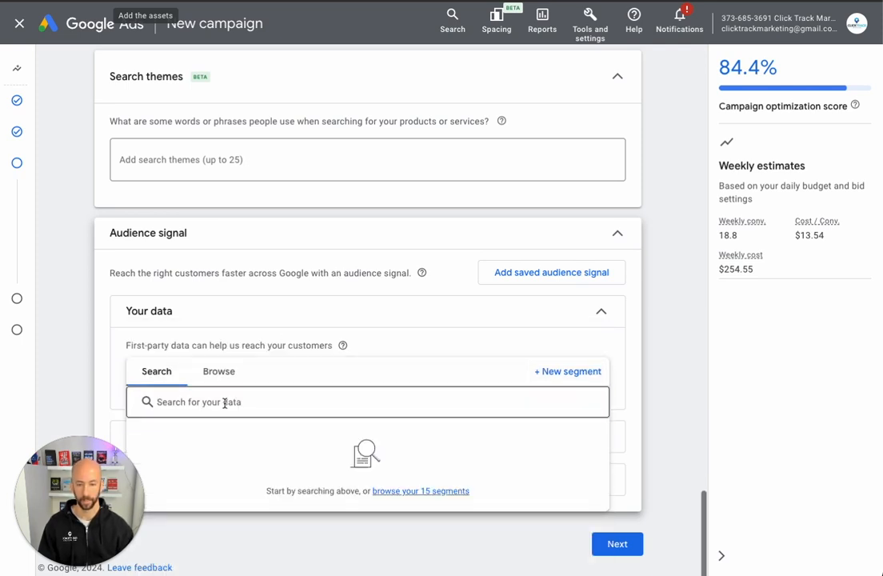
click(230, 308)
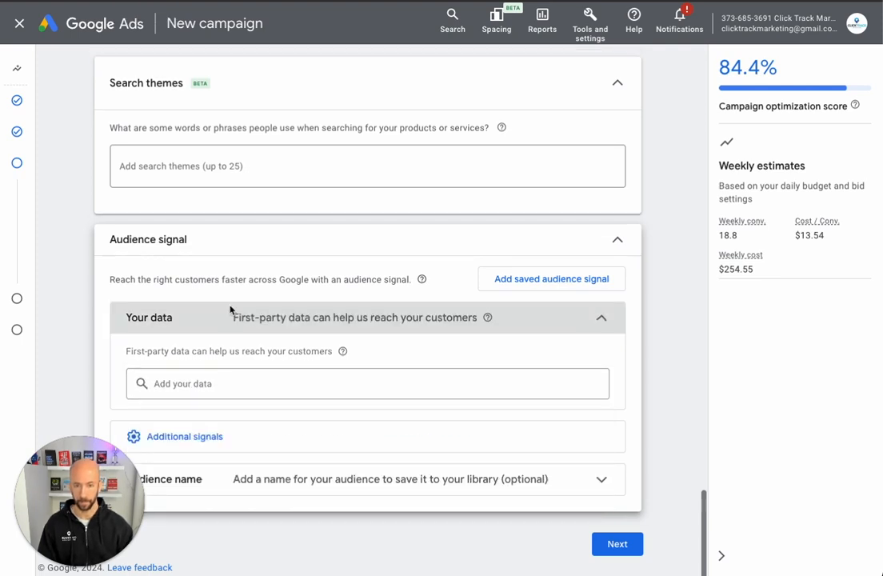
Add "mli select" and "cmhc" as search themes in the asset group's signals
click(196, 240)
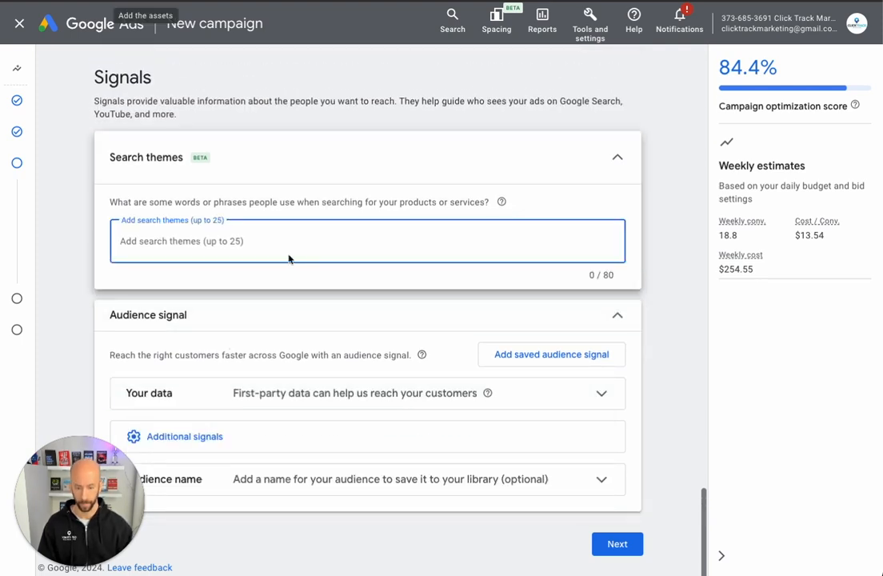
text(mli select)
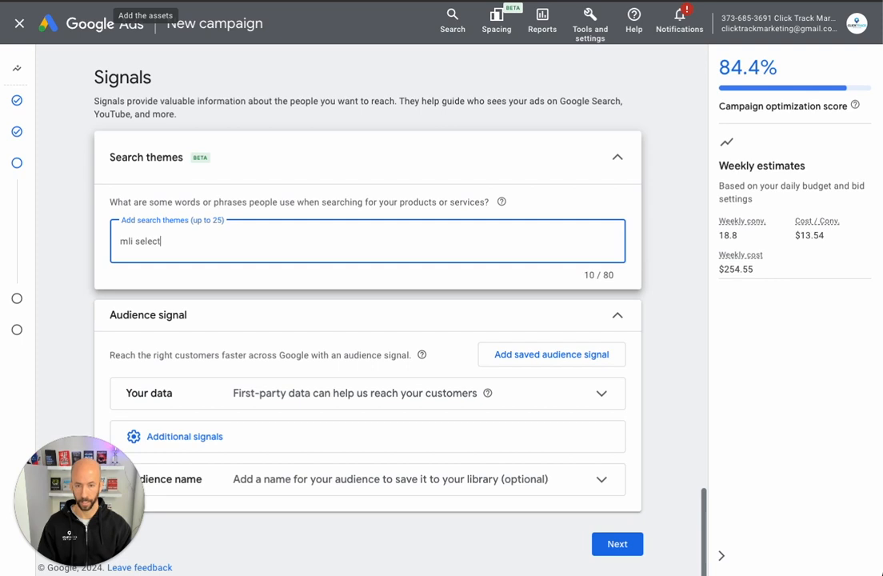
key(Return)
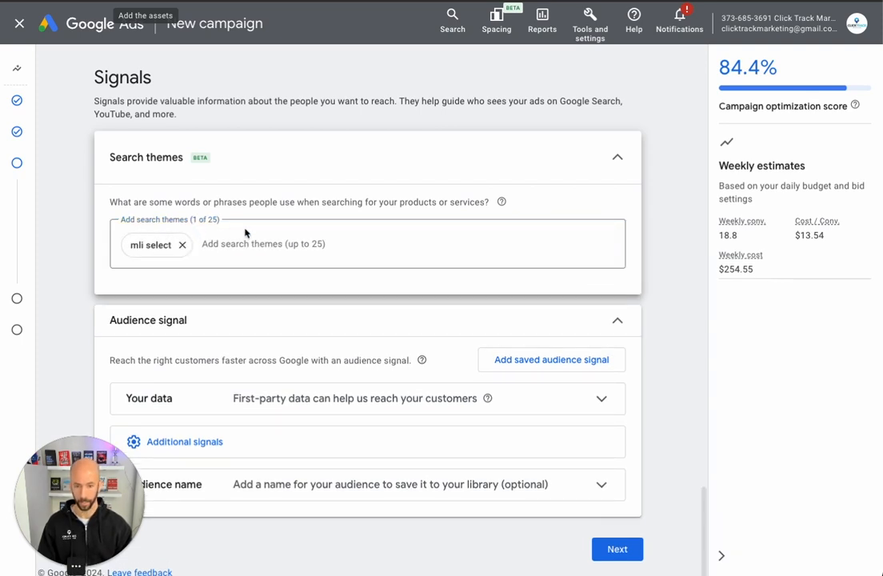
click(238, 253)
text(cm)
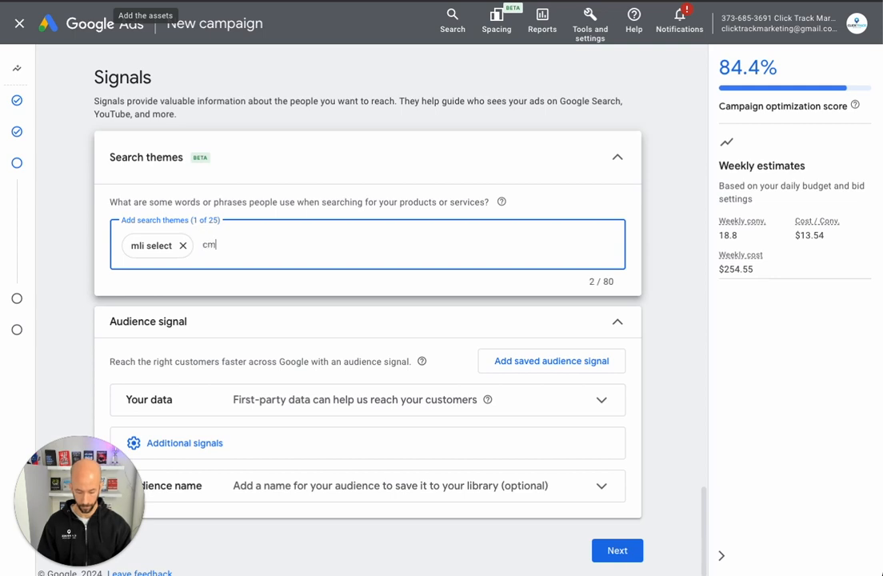
text(hc)
key(Return)
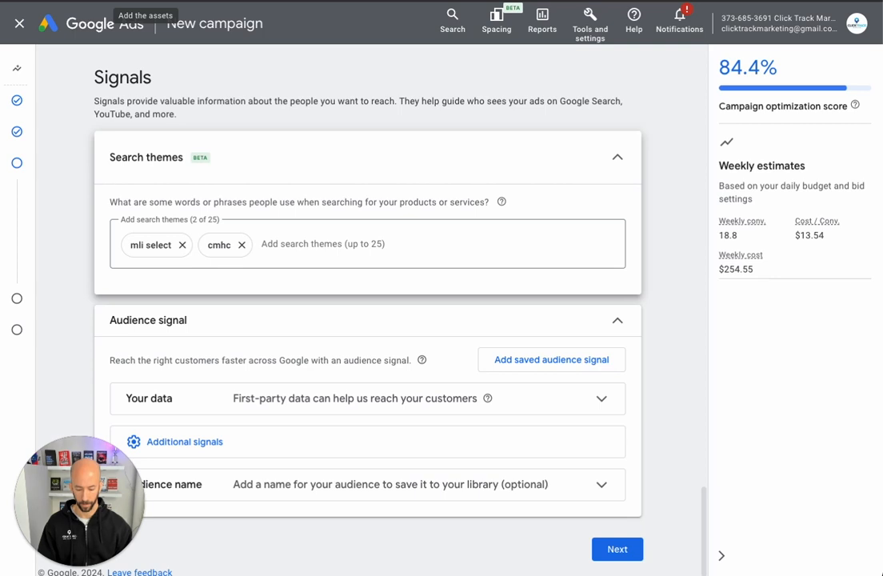
Add "energy modeling" and "green building" to the search themes
click(294, 249)
text(energy modeling)
key(Return)
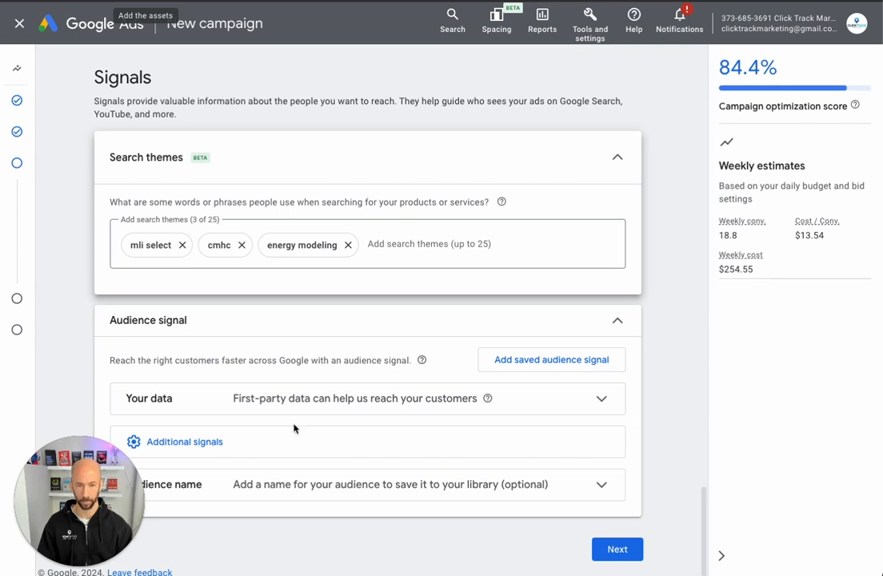
click(418, 255)
text(green building)
key(Return)
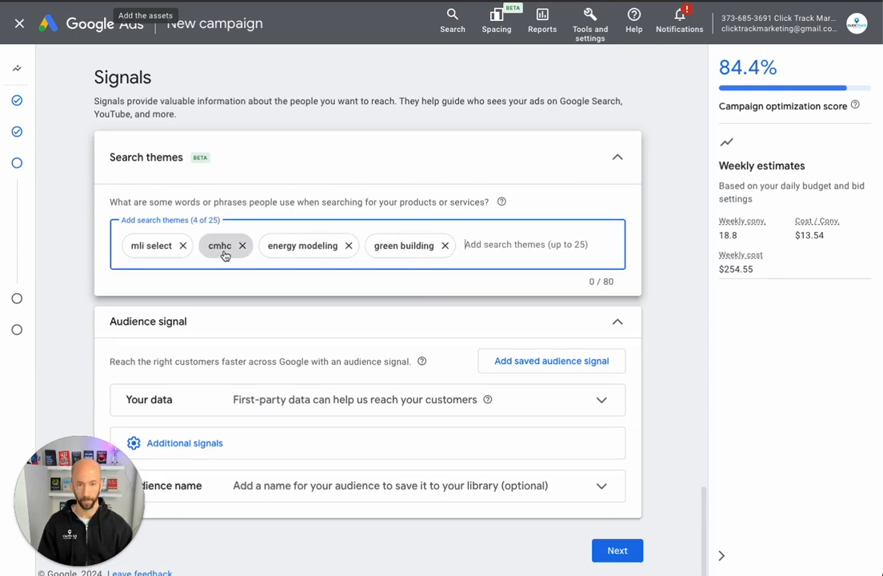
Add "mli select rebate" as the fifth search theme
text(m)
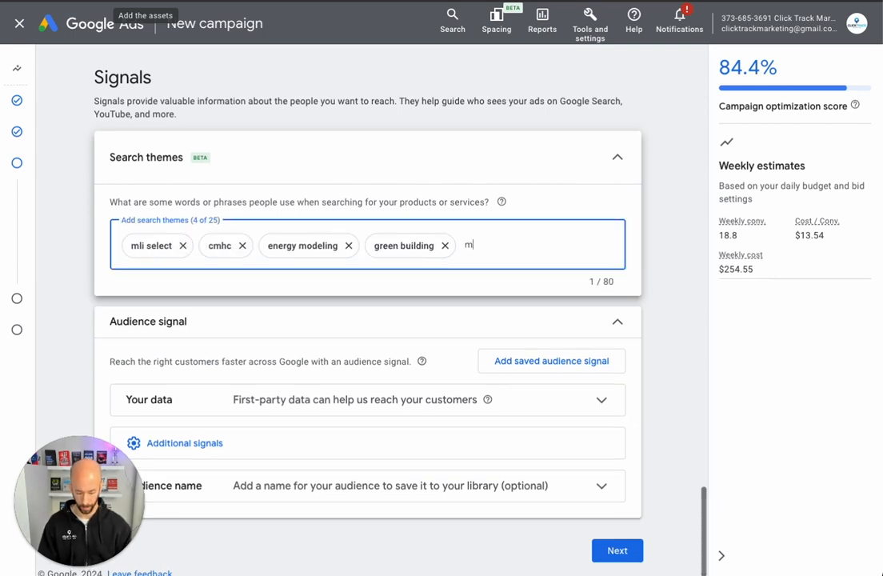
text(li select rebate)
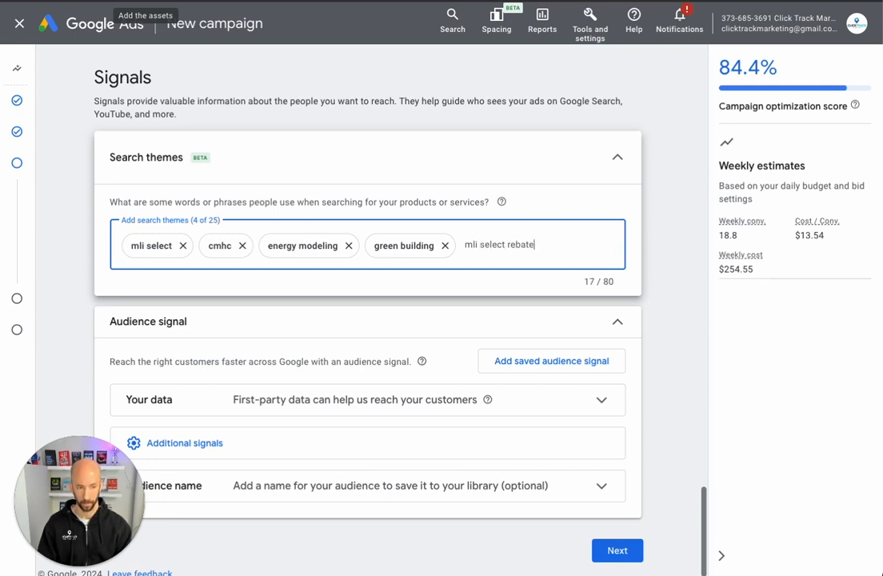
key(ctrl+a)
key(Return)
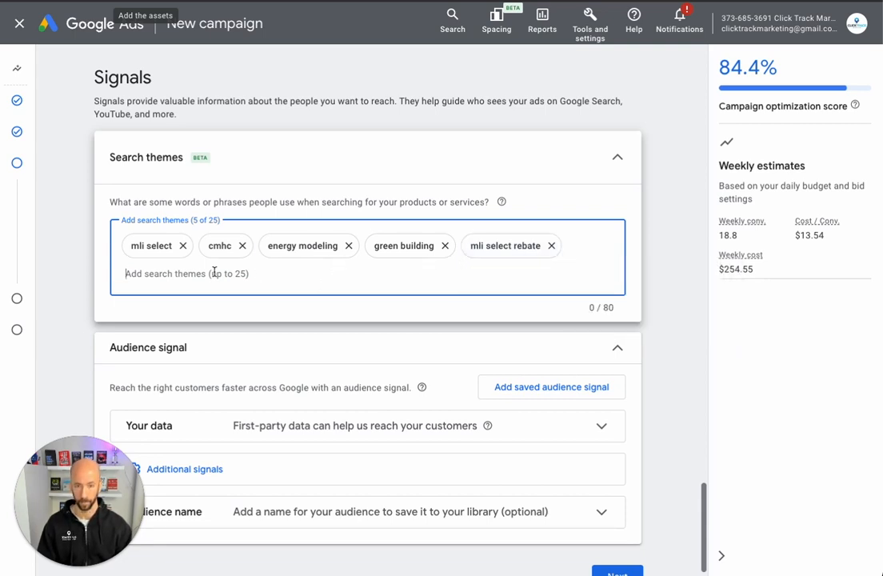
Add "mli select rebate program" as another search theme in the asset group's signals
text(mli selec)
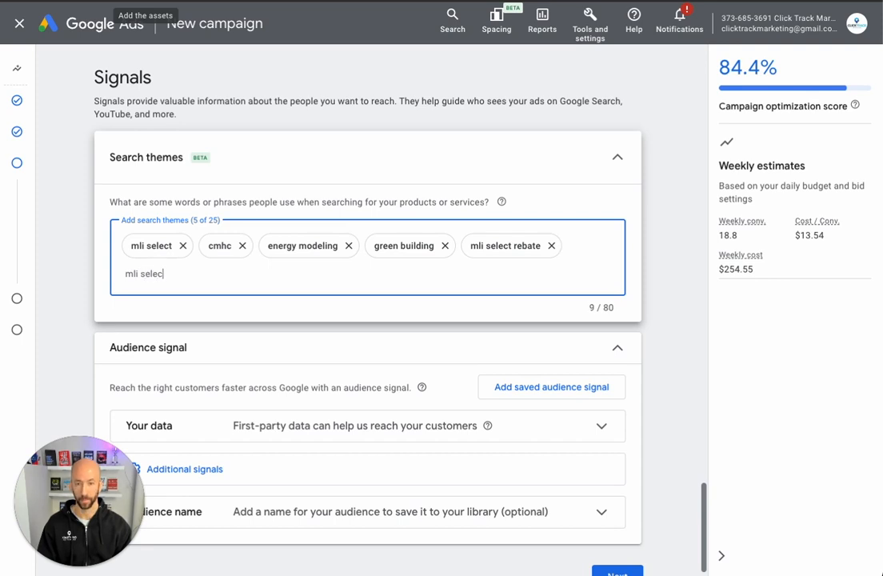
text(t rebate pro)
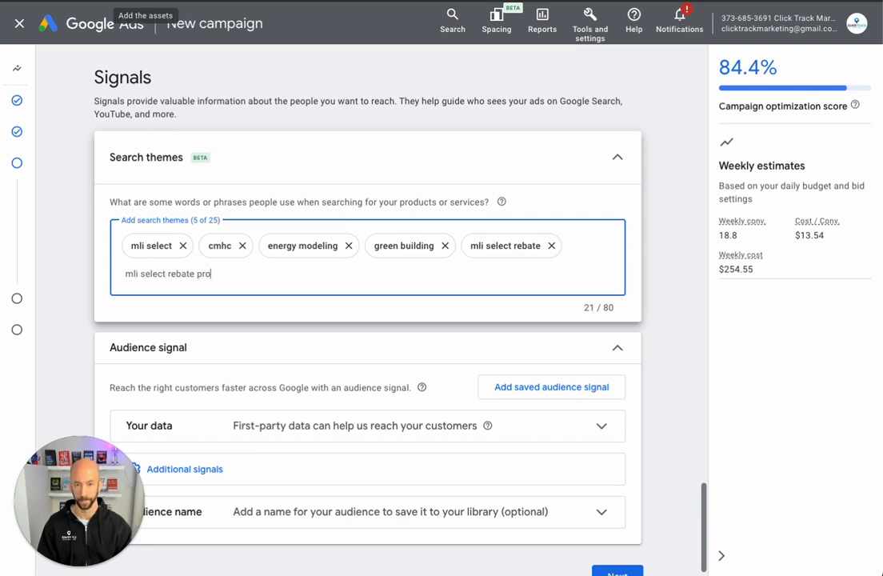
text(gram)
key(Return)
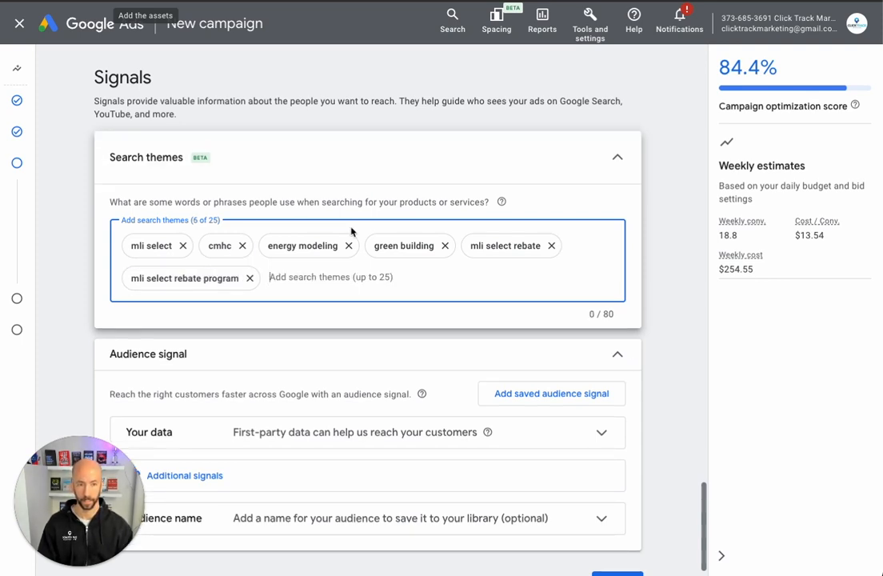
Browse the existing first-party data segments available for the audience signal, then close the list without selecting any
scroll(352, 232, down, 1)
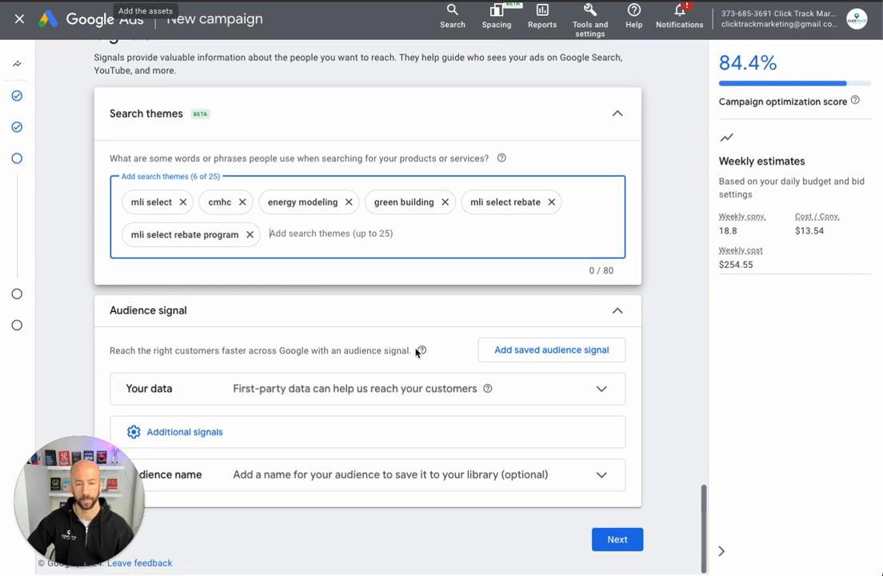
click(603, 394)
scroll(375, 333, down, 1)
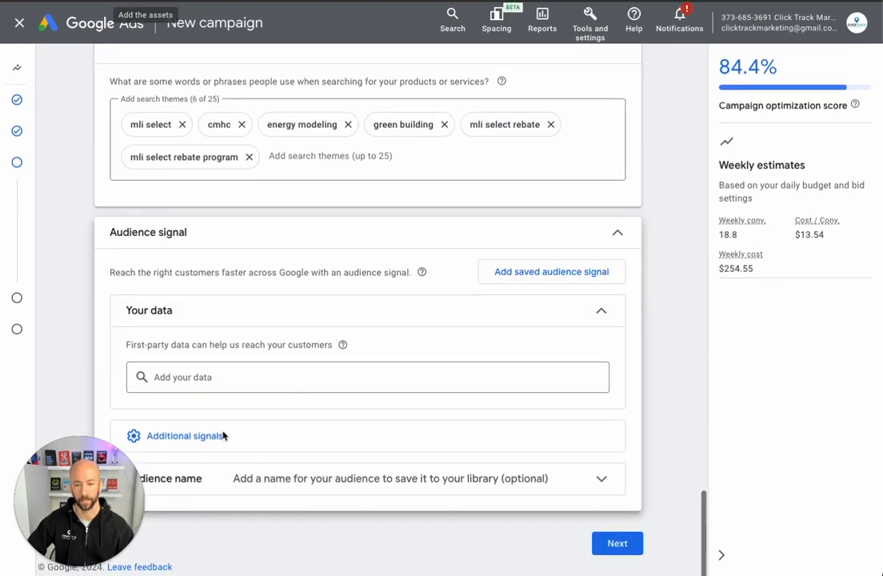
click(224, 376)
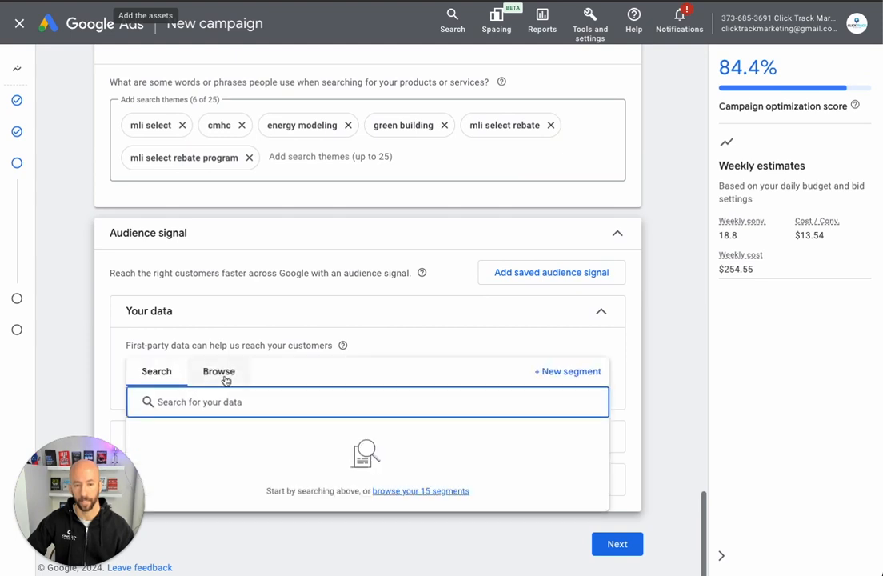
click(418, 490)
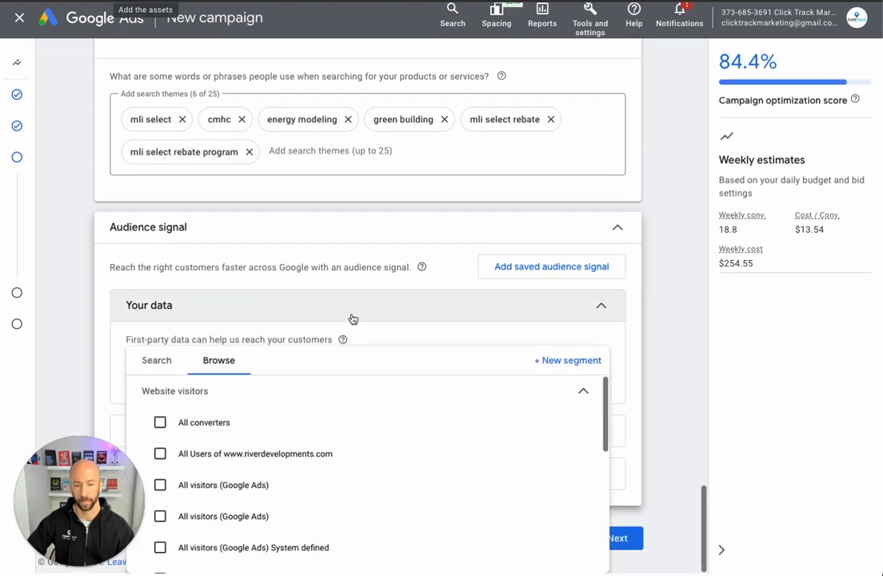
scroll(278, 441, down, 5)
scroll(230, 554, up, 2)
click(116, 377)
Set a custom average daily budget of $10.00 for the campaign and continue to the campaign review
mouse_move(341, 350)
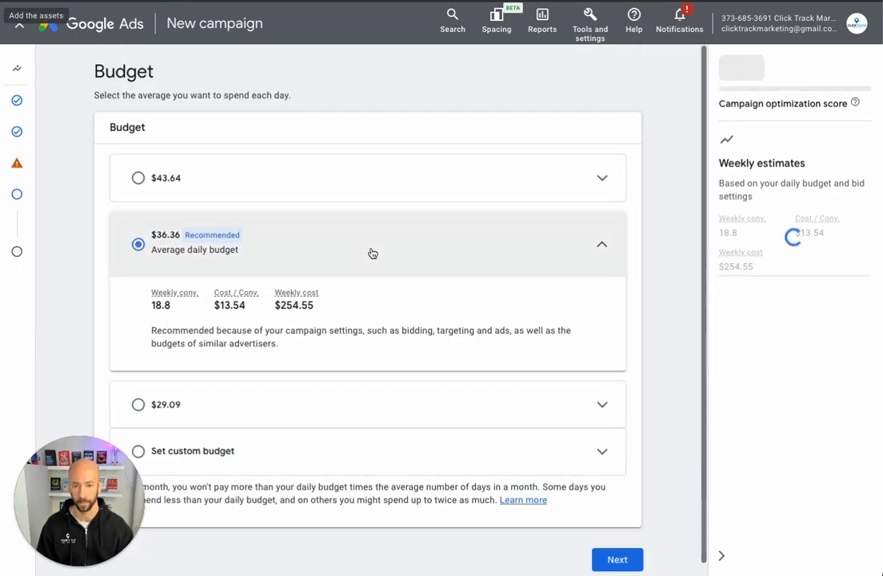
scroll(200, 300, down, 1)
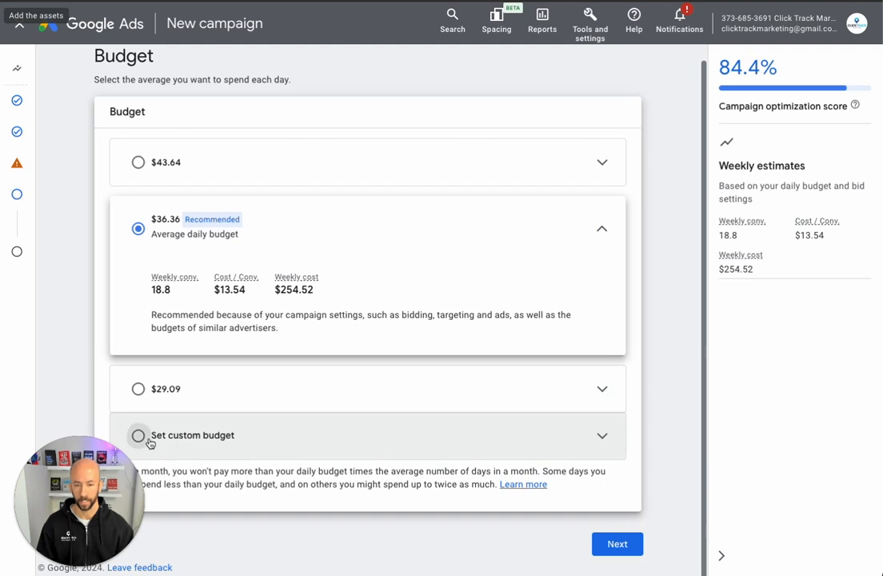
click(148, 439)
drag(197, 388, 140, 395)
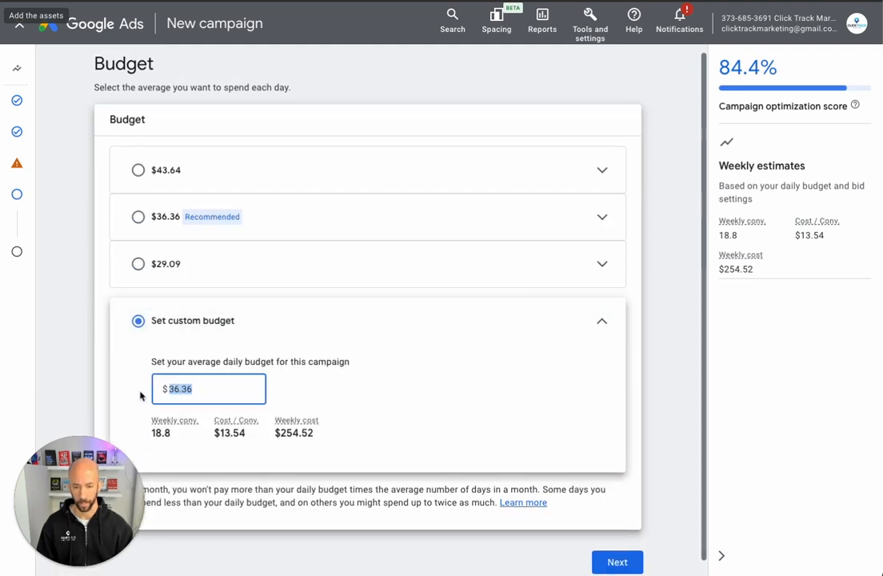
text(10.)
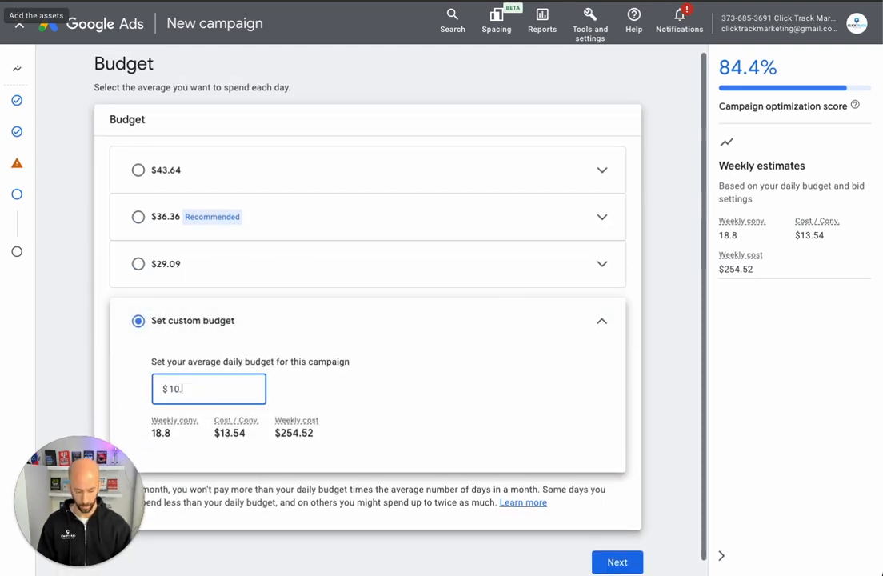
text(00)
scroll(412, 476, down, 1)
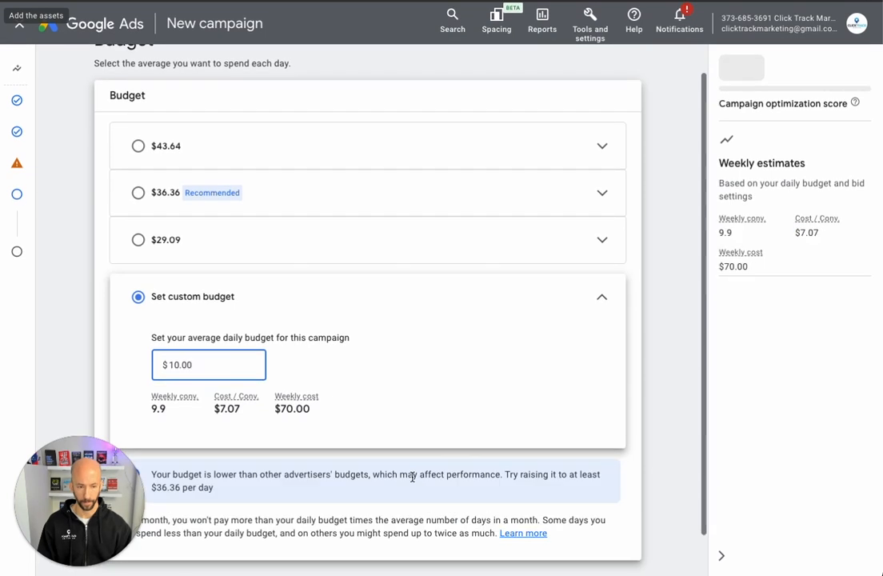
scroll(564, 544, down, 2)
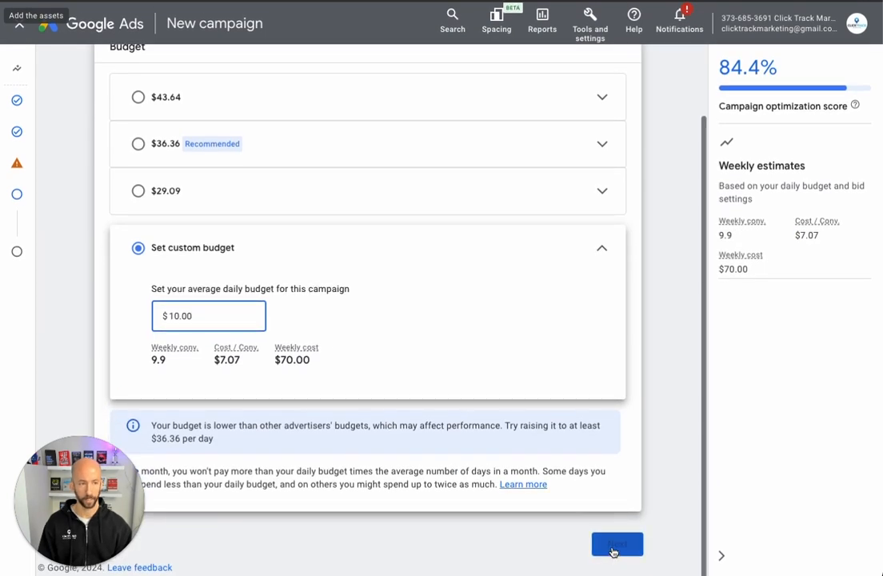
click(612, 552)
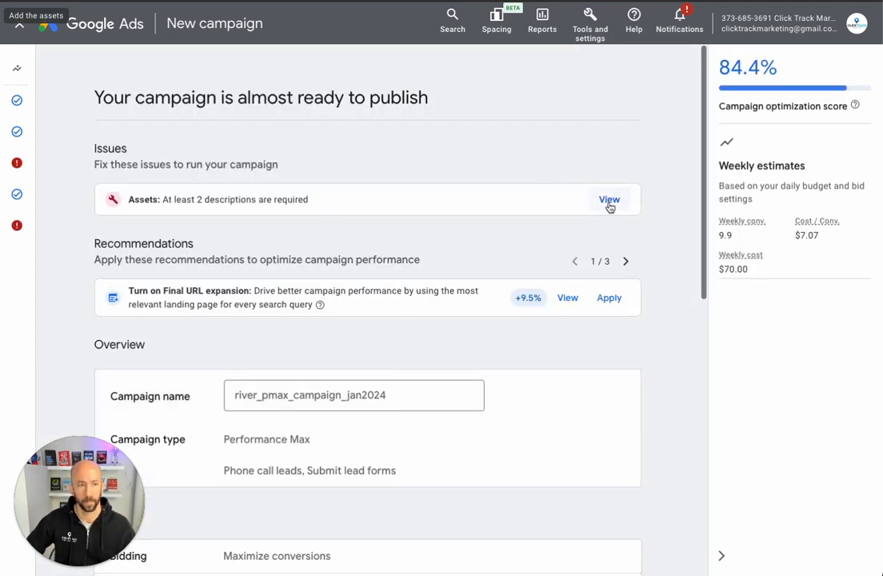
Open the missing-description issue and fill the second description with "Access to enhanced loan-to-value ratios and favorable interest rates."
click(610, 200)
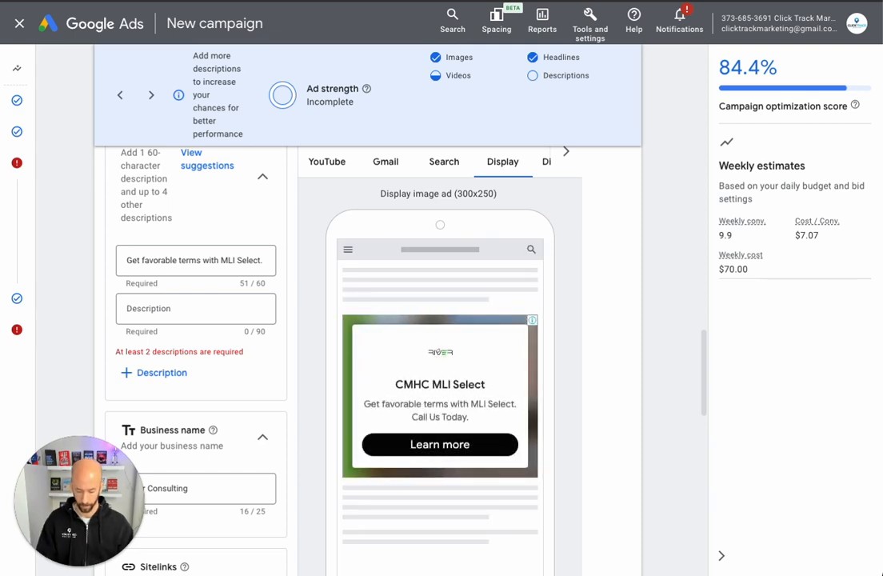
click(157, 307)
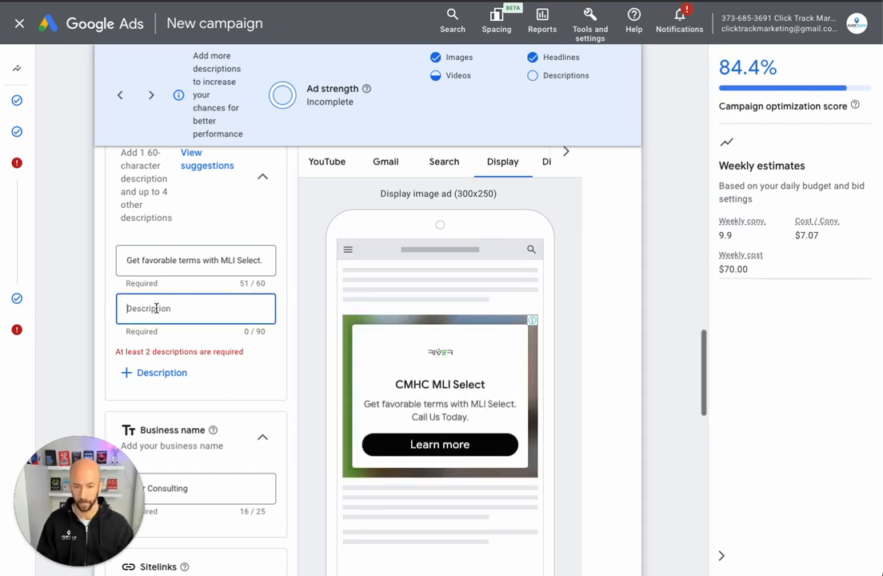
text(Access to enhanced loan-to-value ratios and favorable interest rates.)
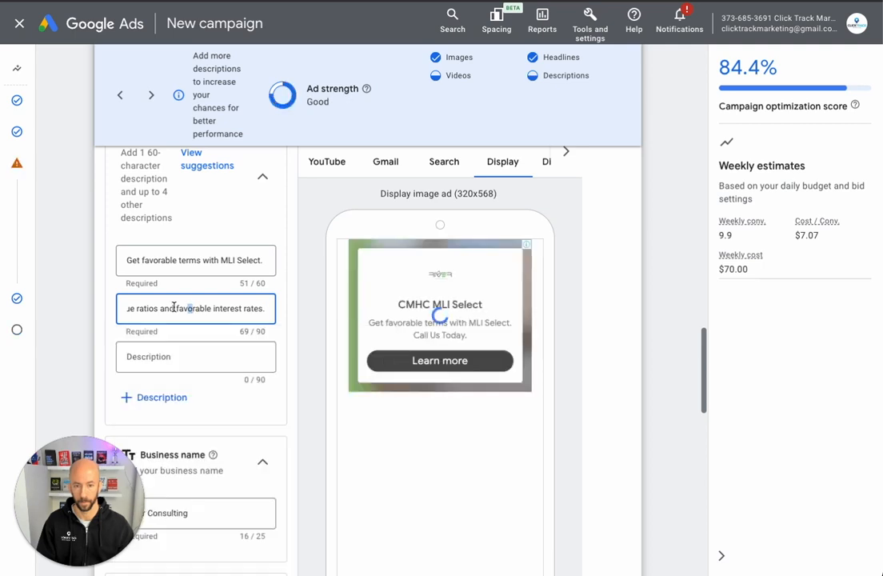
Reword the beginning of the second description from "Access" to "Gain access"
drag(183, 307, 88, 313)
click(132, 310)
key(BackSpace)
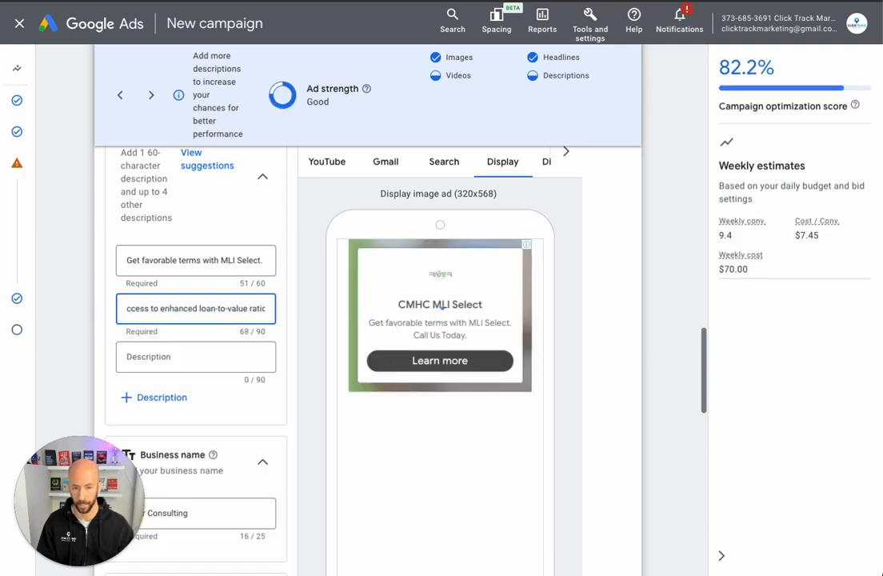
text(Gain a)
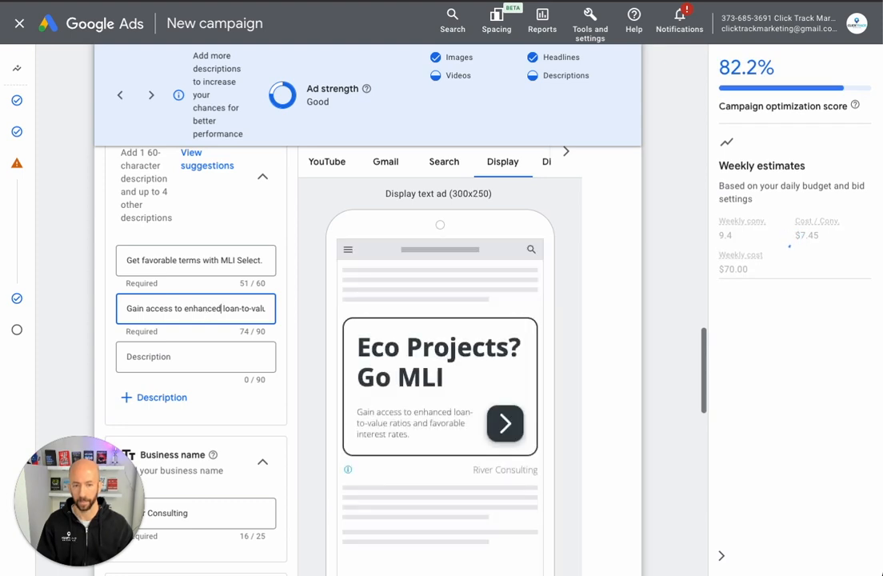
Append the call to action "Call us today." to the end of the second description
key(Right)
key(Right)
key(Right)
key(Right)
key(Right)
key(Right)
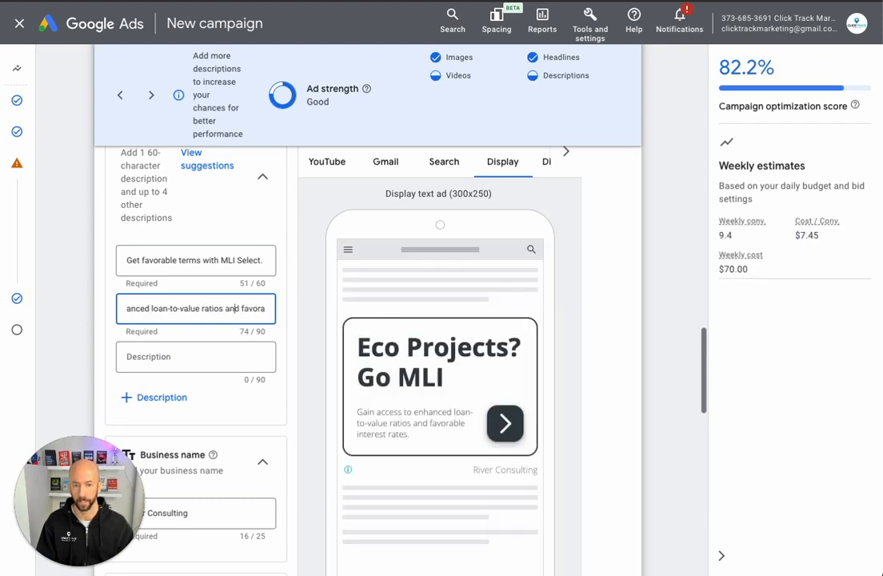
key(Right)
key(Right)
key(Right)
key(Right)
key(Right)
key(Right)
key(Right)
key(Right)
key(Right)
key(Right)
key(Right)
key(Right)
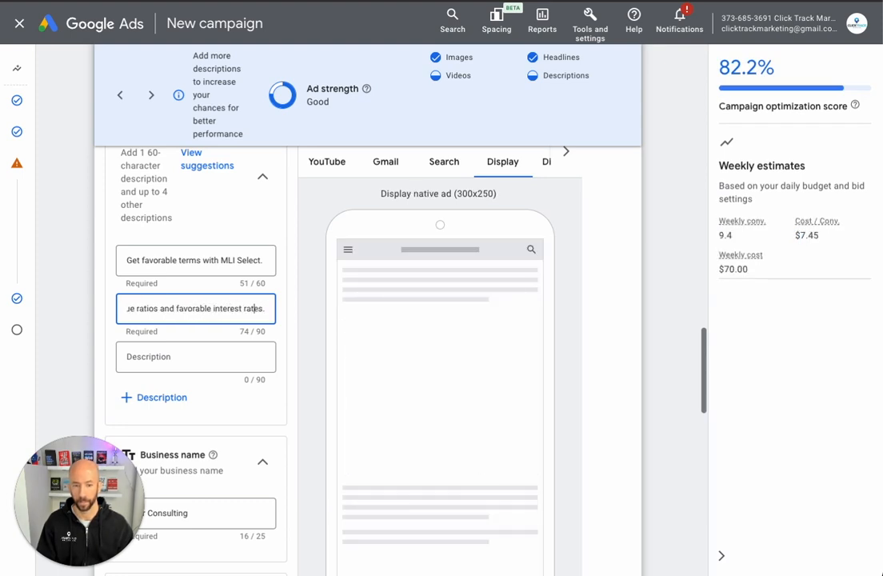
key(Right)
key(Right)
key(Right)
key(Right)
text(Call)
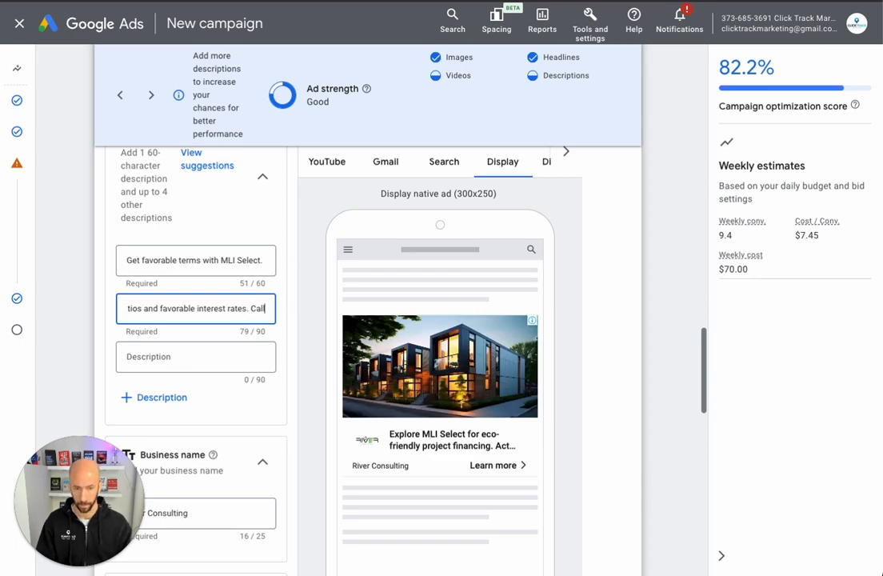
text(s)
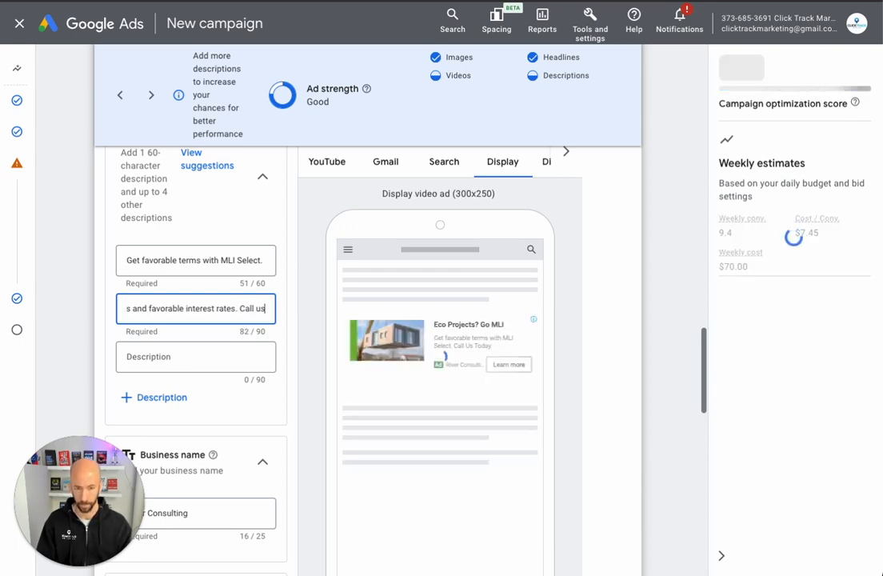
text( today.)
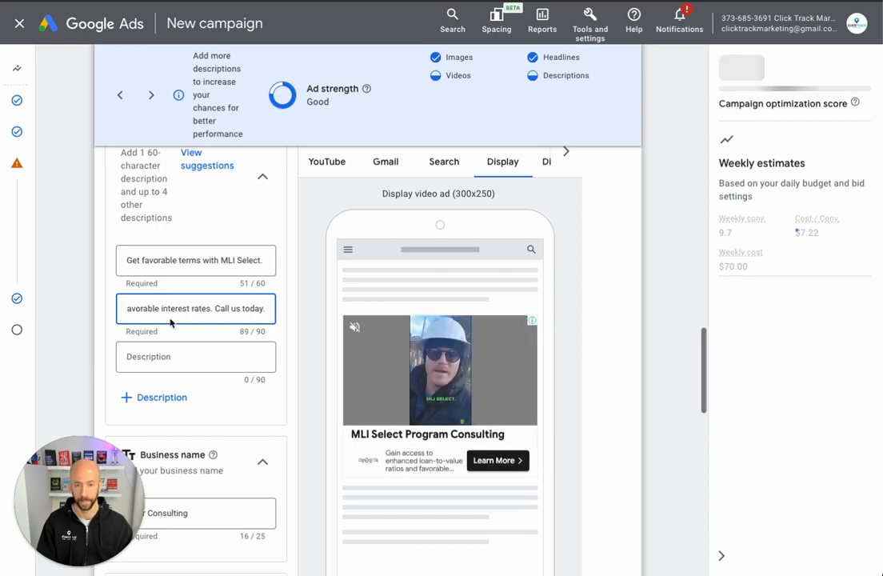
Proceed from the asset group past the budget settings to the campaign review
scroll(172, 320, down, 2)
scroll(203, 346, down, 5)
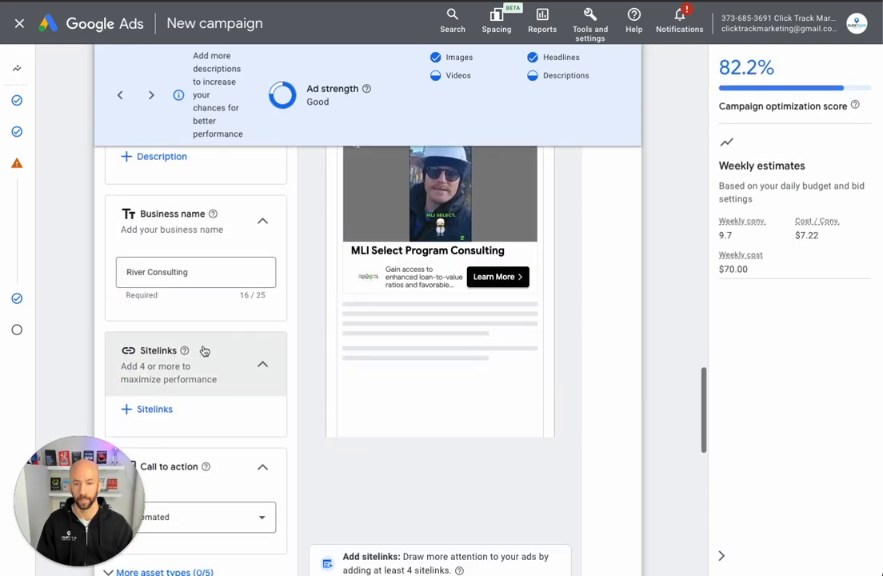
scroll(203, 349, down, 6)
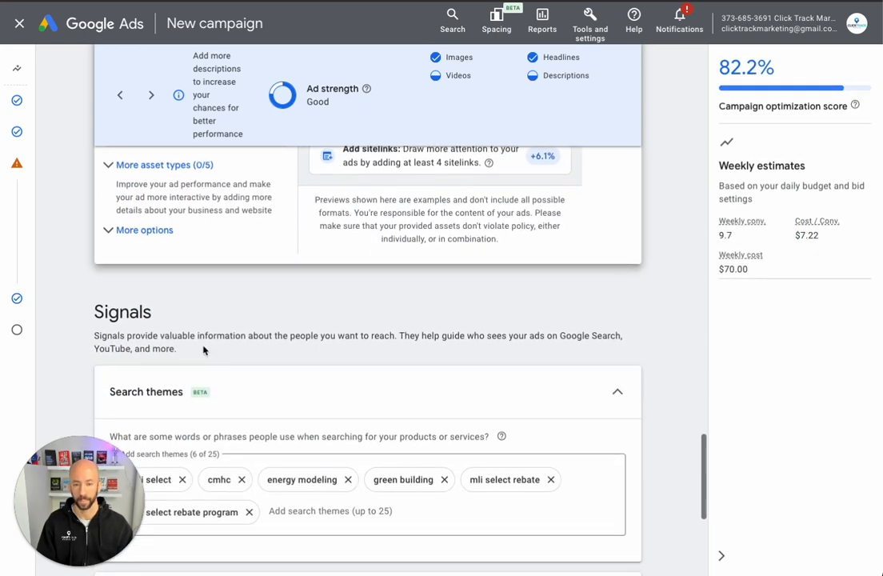
click(615, 547)
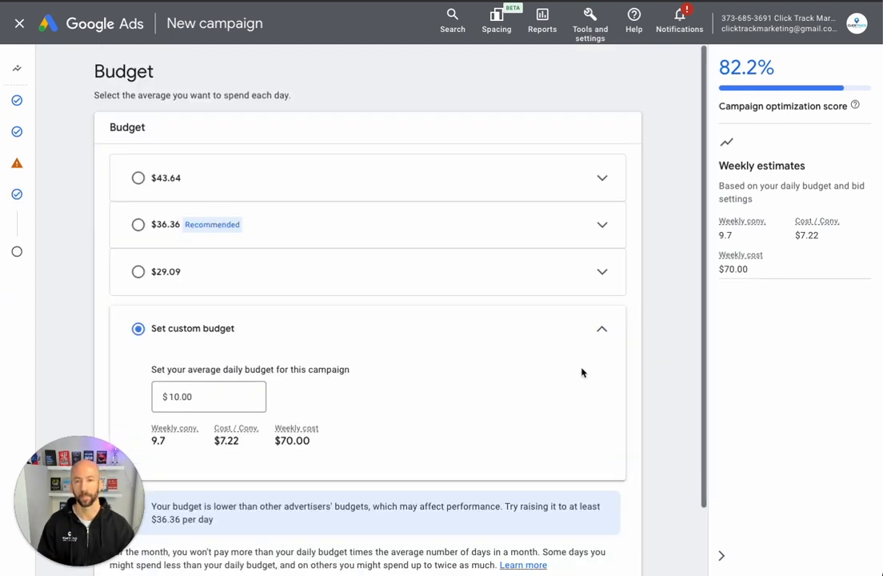
scroll(347, 260, down, 1)
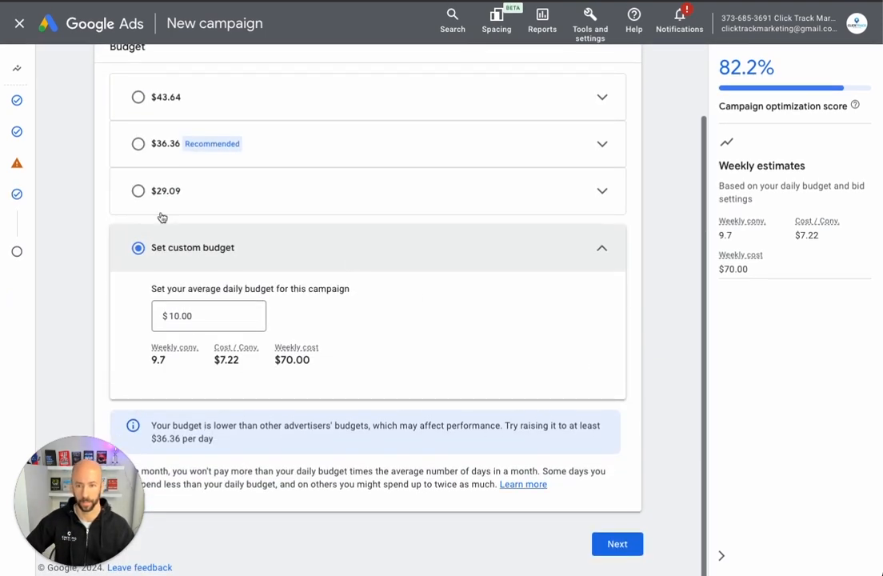
click(616, 544)
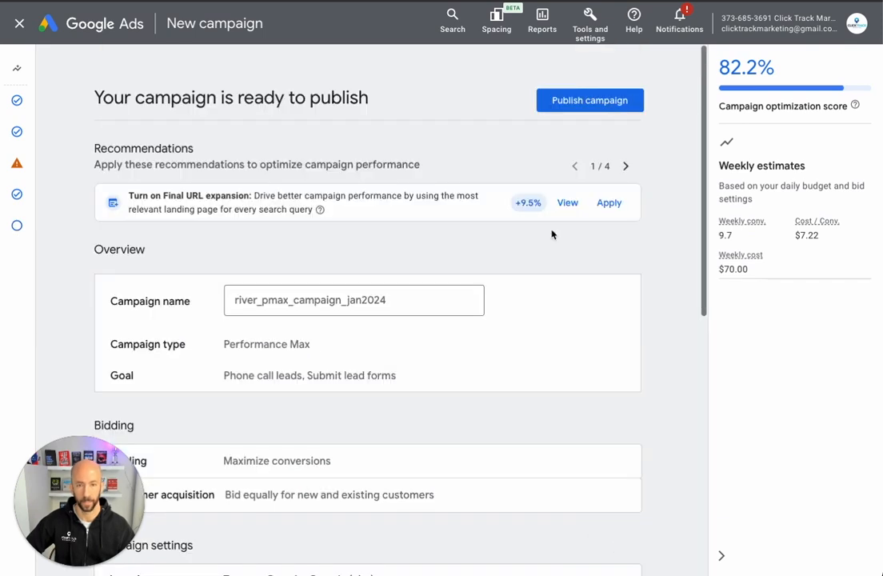
Publish the Performance Max campaign and look through the diagnostics, asset performance and locations on its overview
click(561, 103)
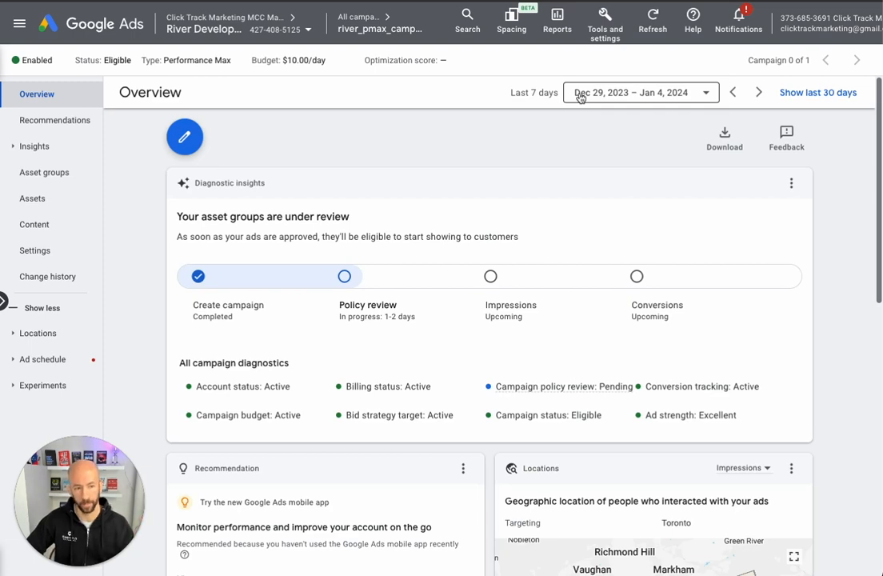
scroll(594, 351, down, 3)
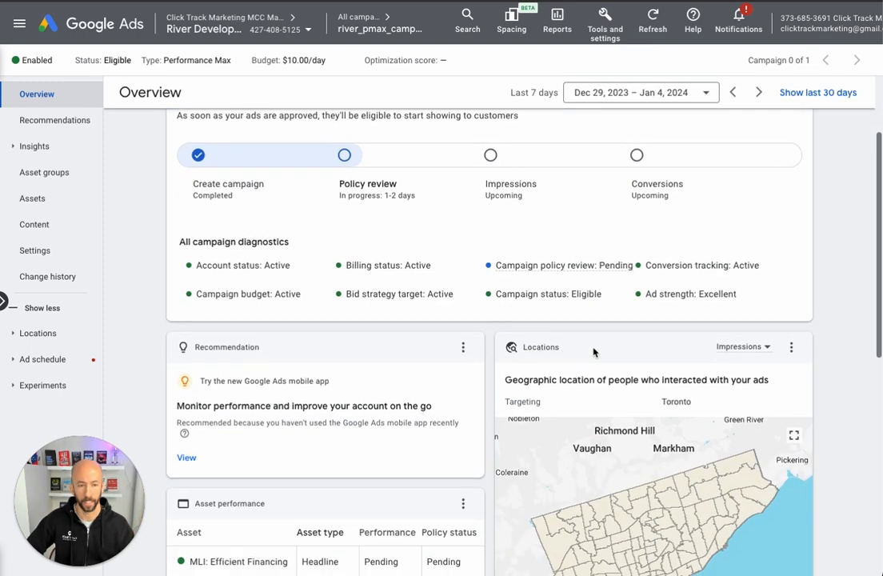
scroll(593, 351, down, 3)
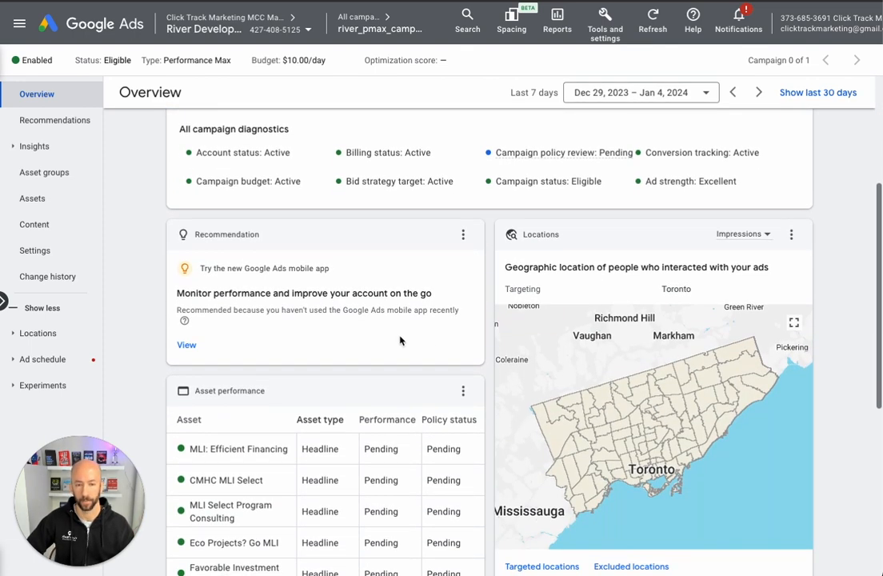